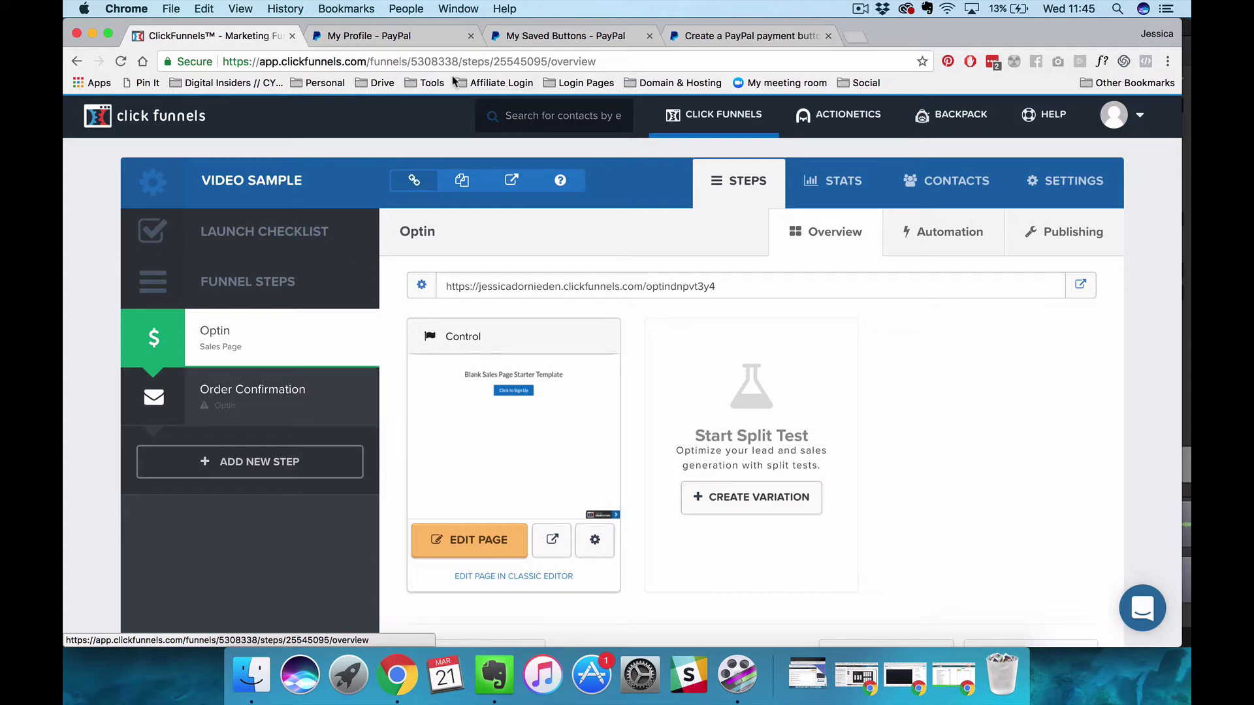
# Check PayPal's My Saved Buttons list, then go to the Create a PayPal Payment Button form
pyautogui.click(412, 38)
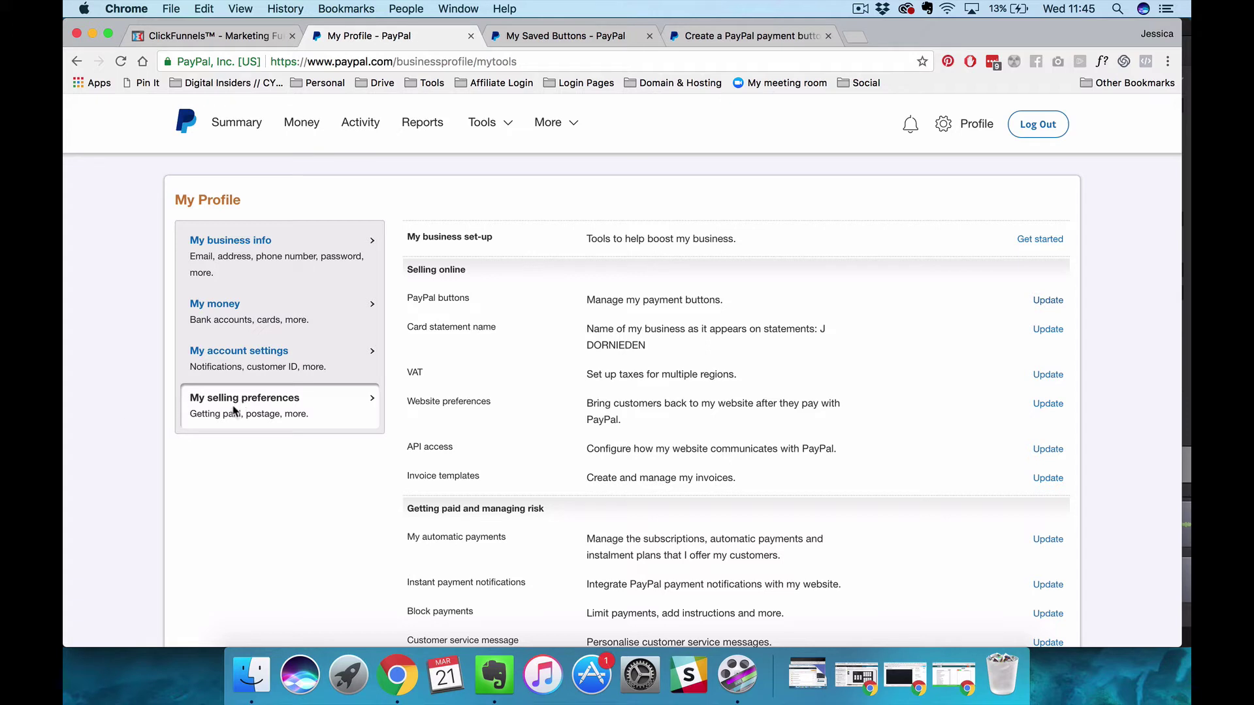
pyautogui.click(548, 123)
pyautogui.click(579, 36)
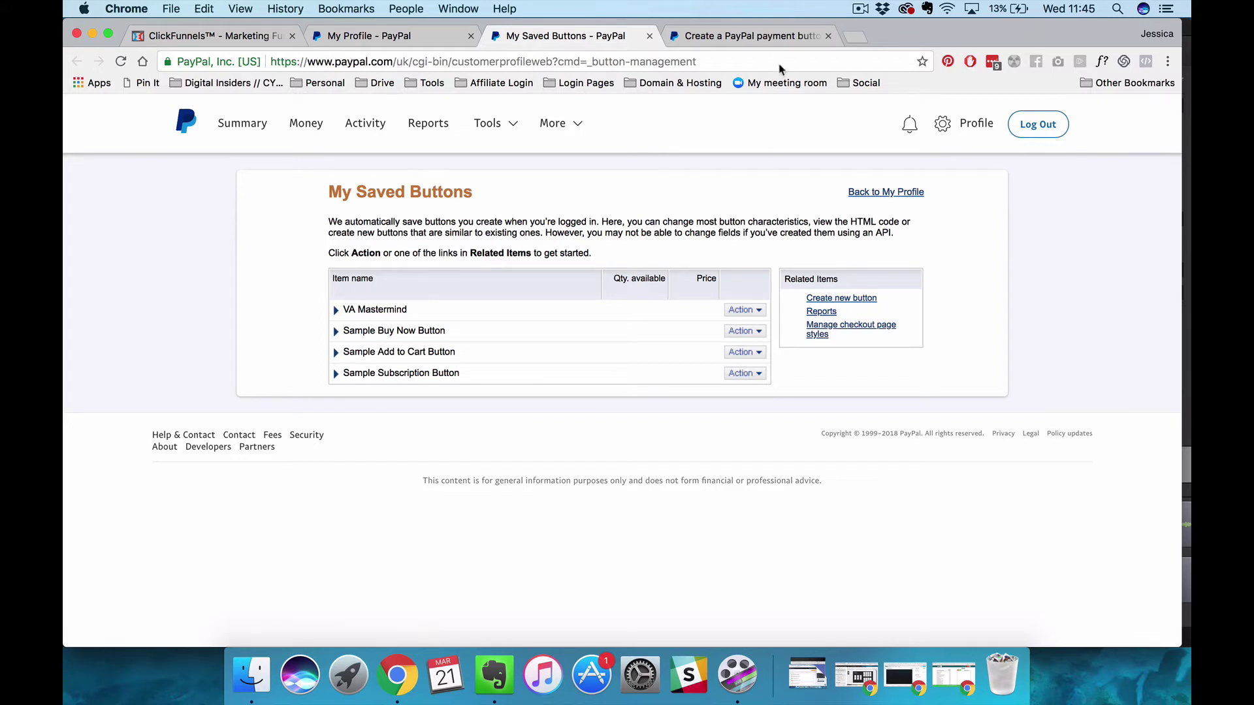
pyautogui.click(781, 40)
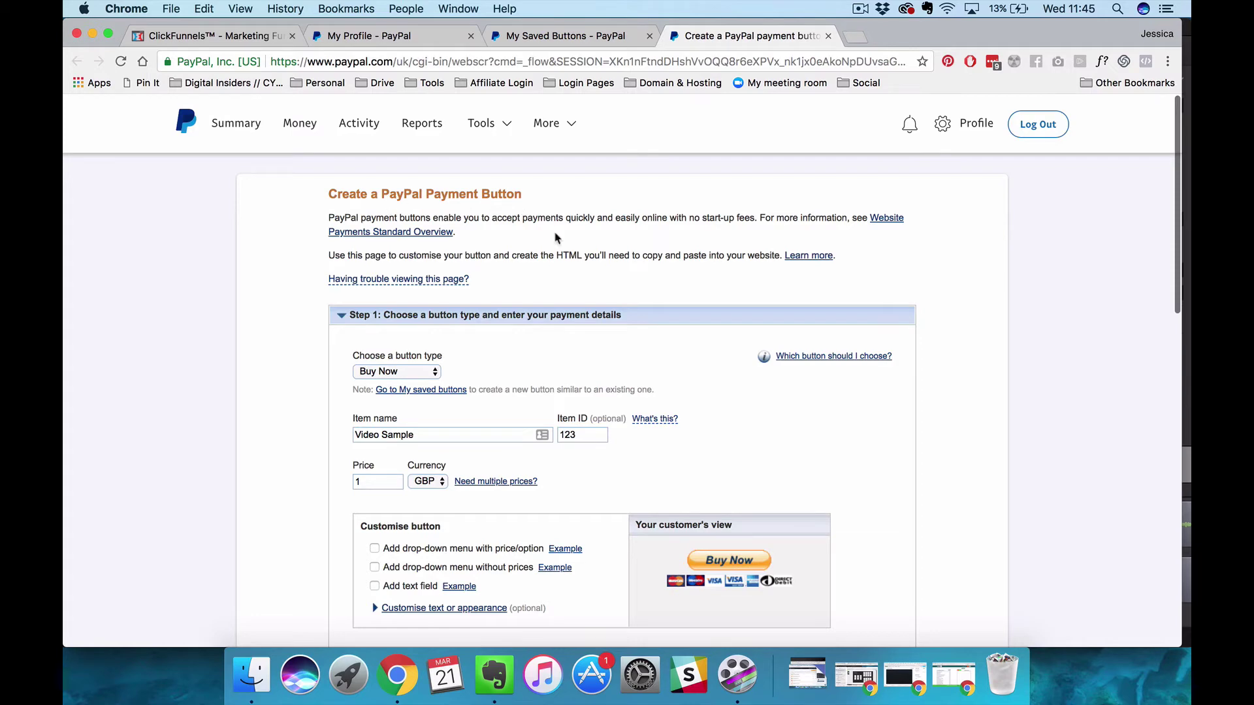
pyautogui.scroll(-3, 522, 297)
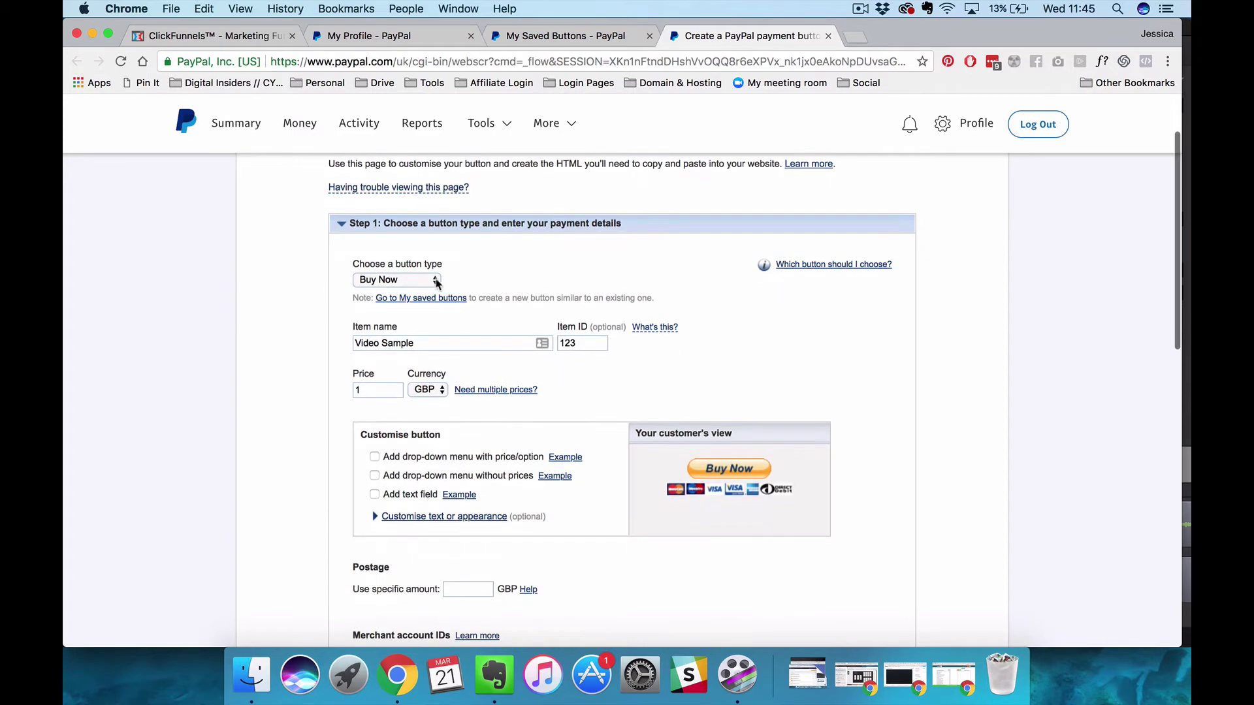
# Keep Buy Now as the button type with item Video Sample, item ID 123, priced 1 GBP
pyautogui.click(437, 281)
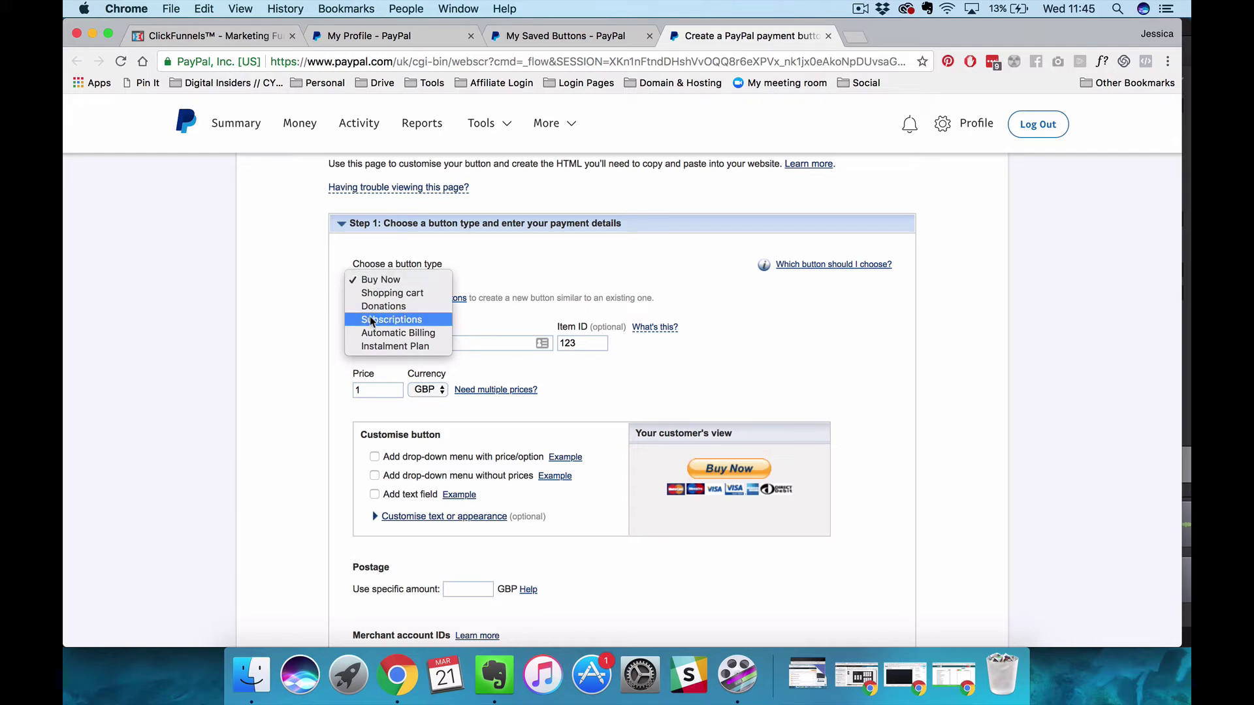
pyautogui.click(491, 262)
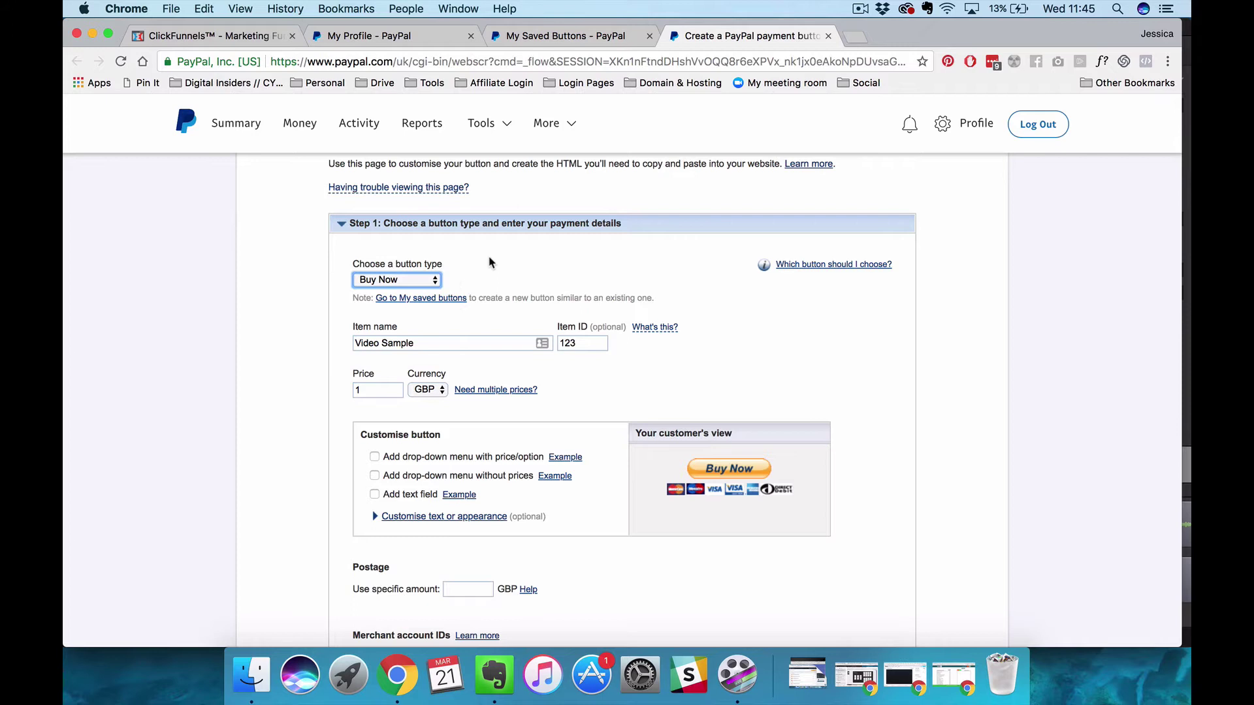
pyautogui.click(432, 282)
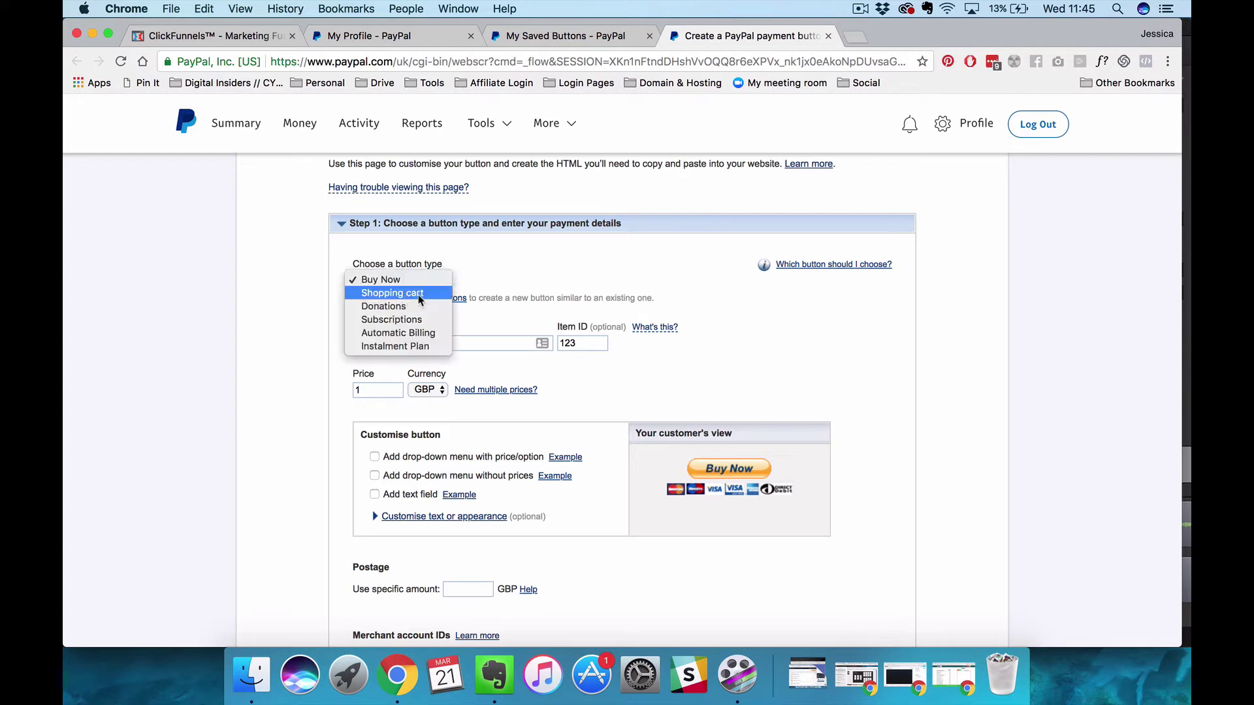
pyautogui.click(485, 288)
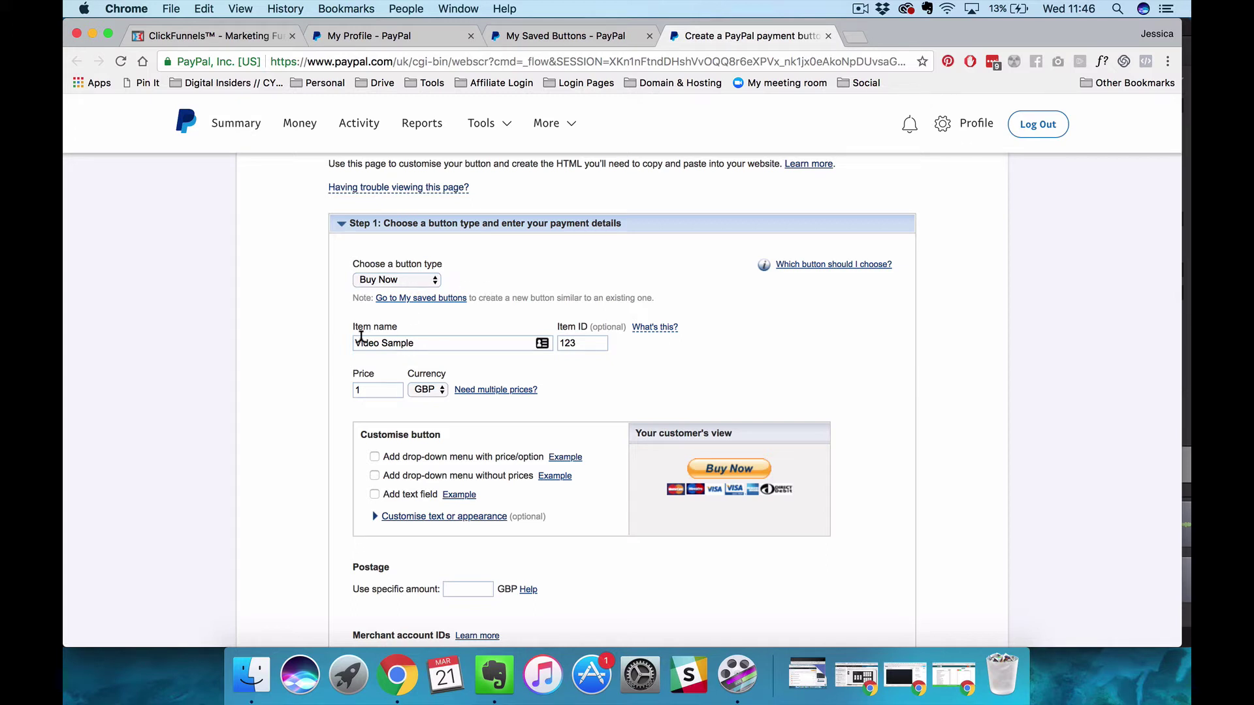
pyautogui.tripleClick(437, 340)
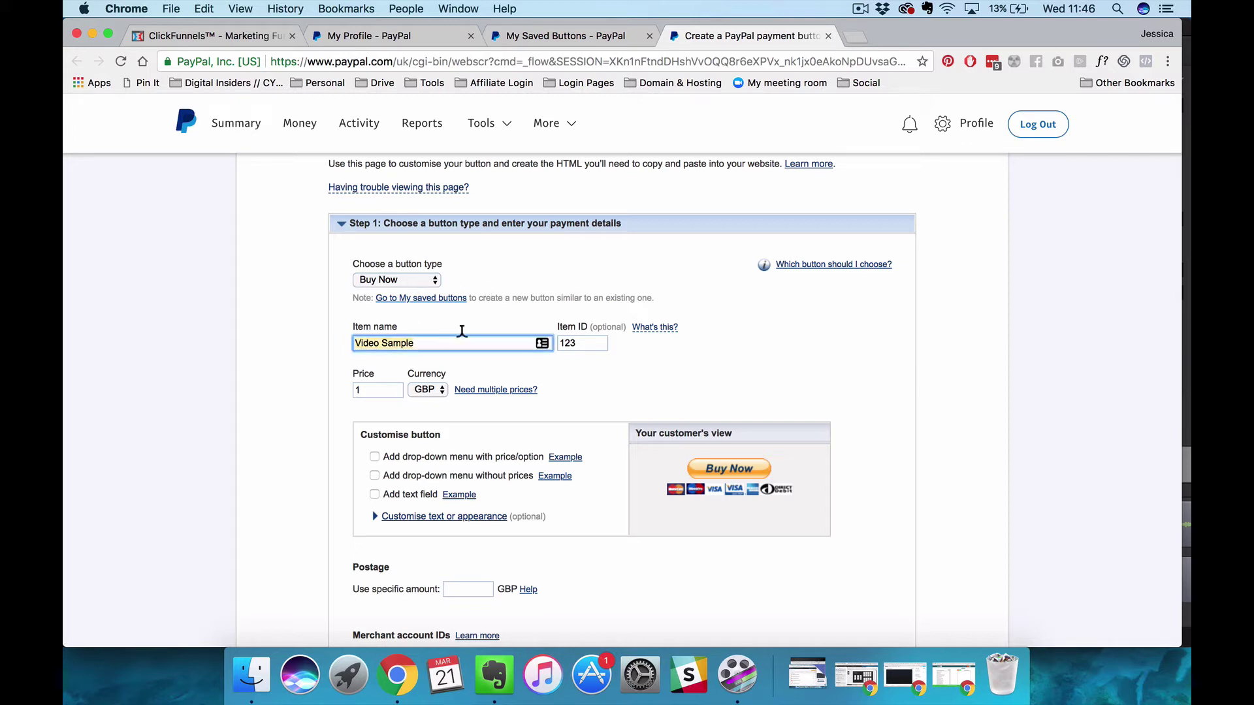
pyautogui.doubleClick(590, 343)
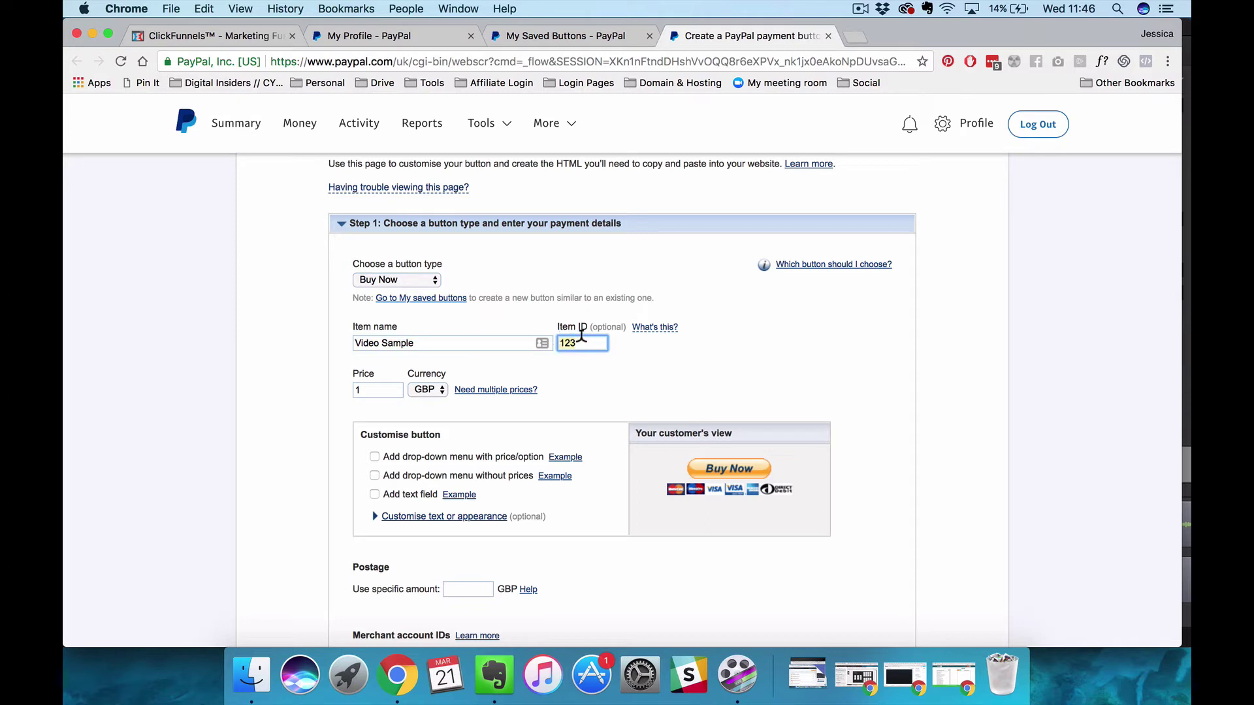
pyautogui.click(582, 337)
pyautogui.click(583, 367)
pyautogui.scroll(-2, 582, 339)
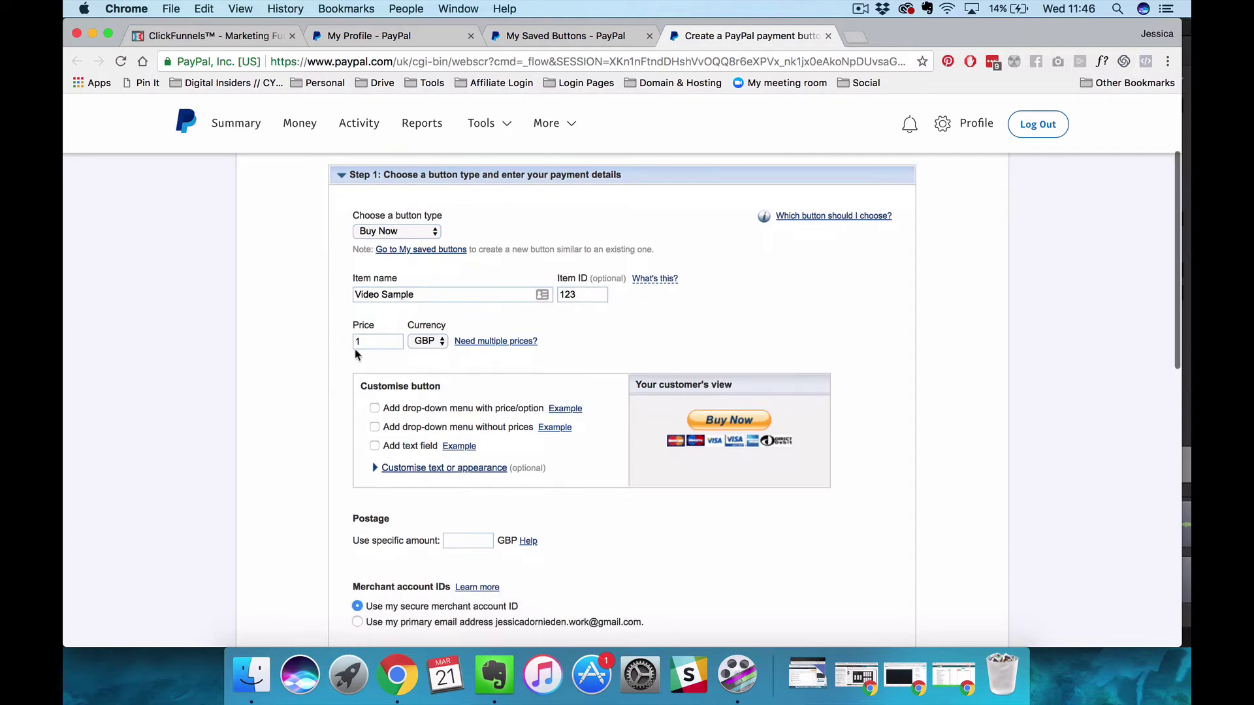
pyautogui.scroll(-2, 543, 359)
pyautogui.scroll(-5, 542, 359)
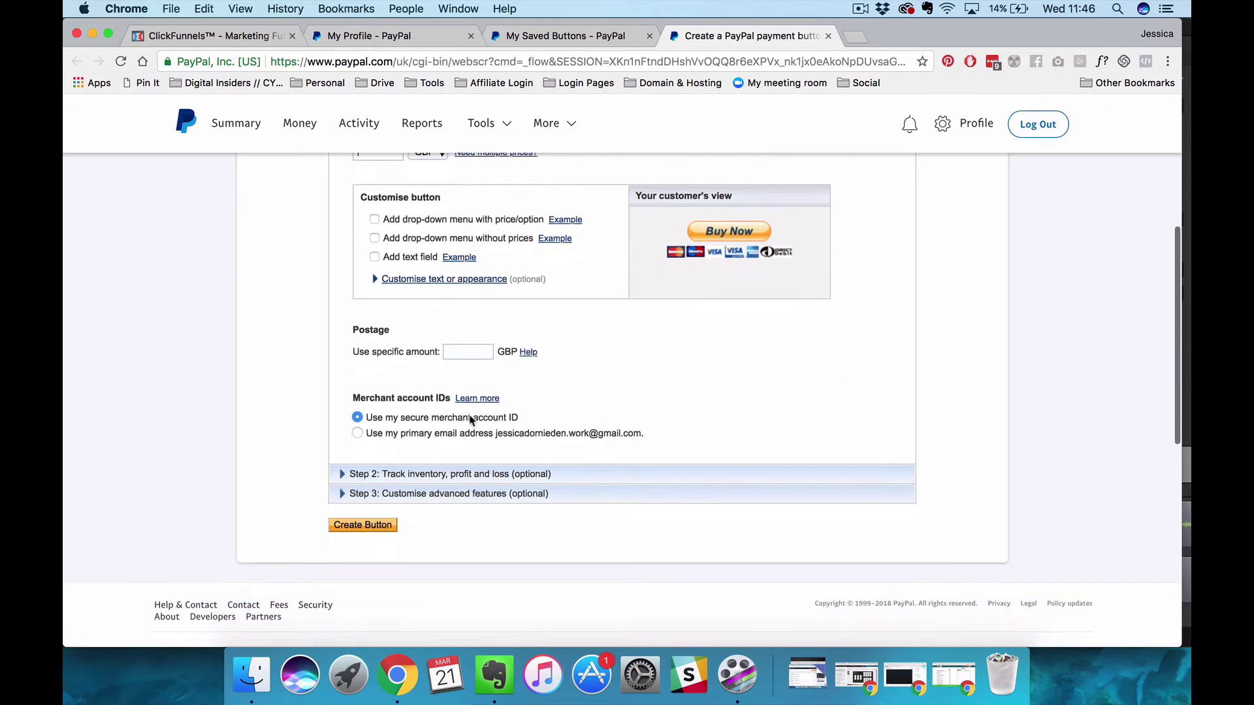
# Expand Step 2's inventory, profit and loss tracking options
pyautogui.click(411, 473)
pyautogui.scroll(-10, 392, 457)
pyautogui.scroll(10, 384, 448)
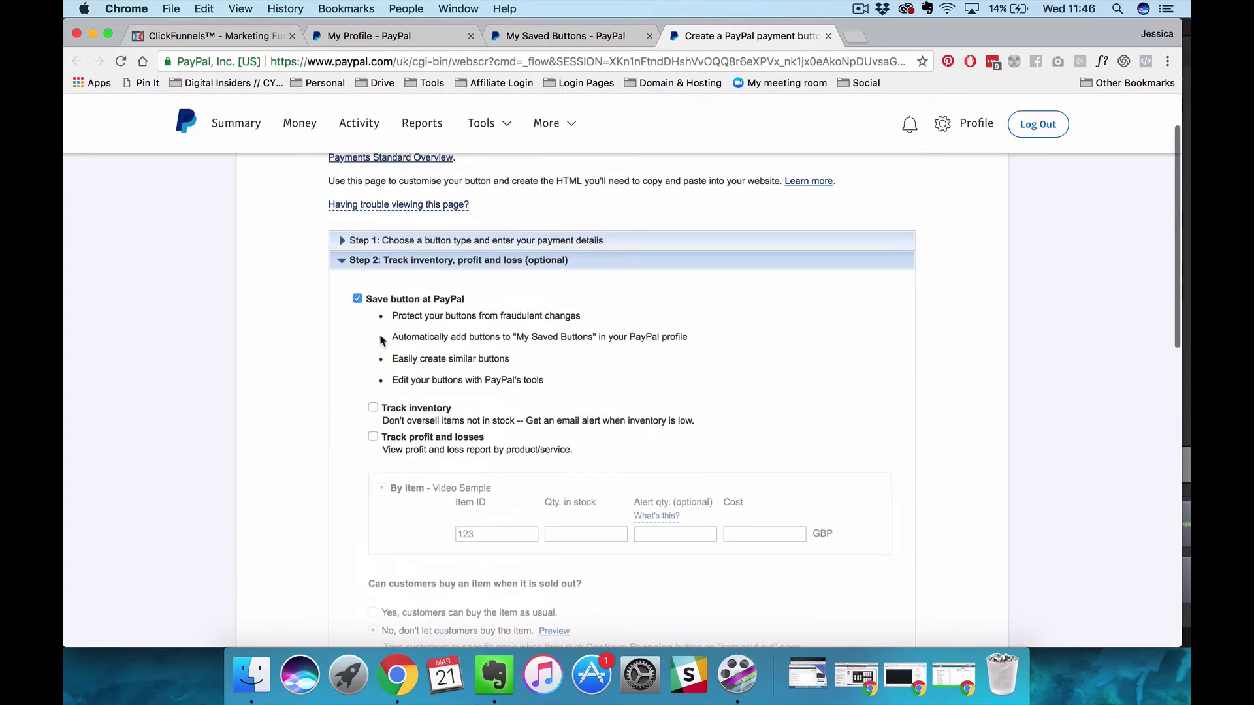
pyautogui.scroll(-5, 371, 389)
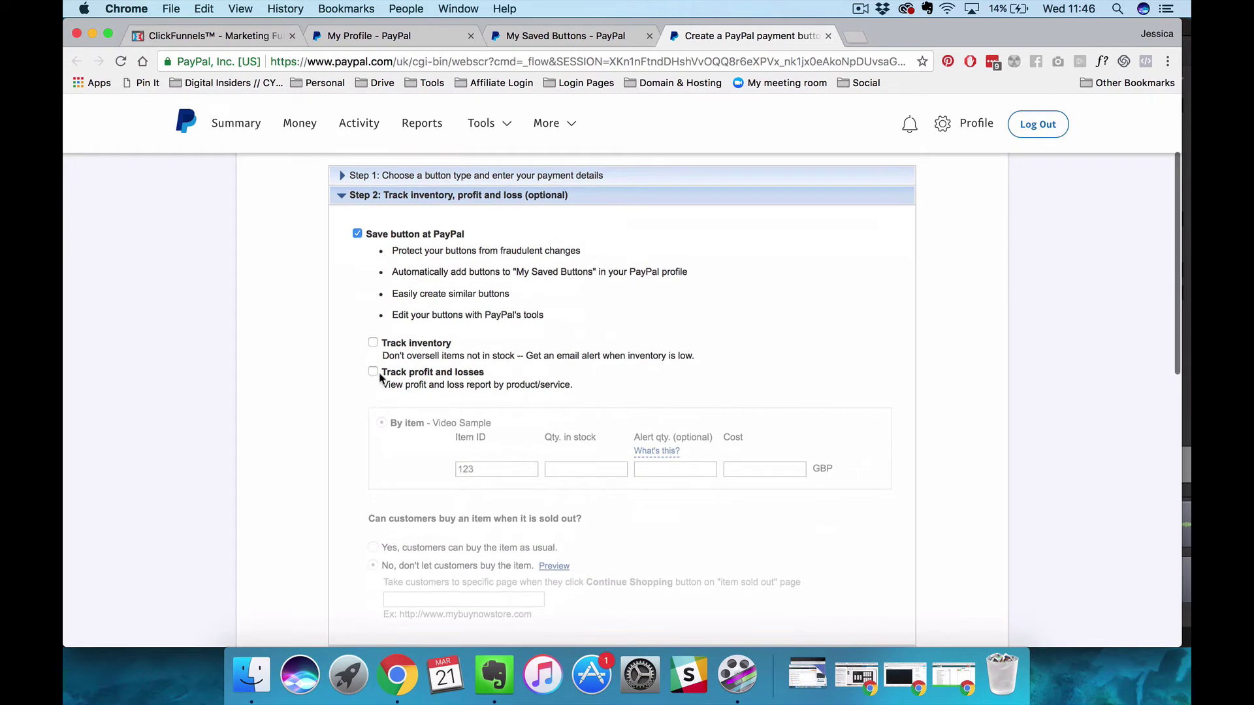
pyautogui.scroll(-3, 337, 431)
pyautogui.scroll(-3, 336, 430)
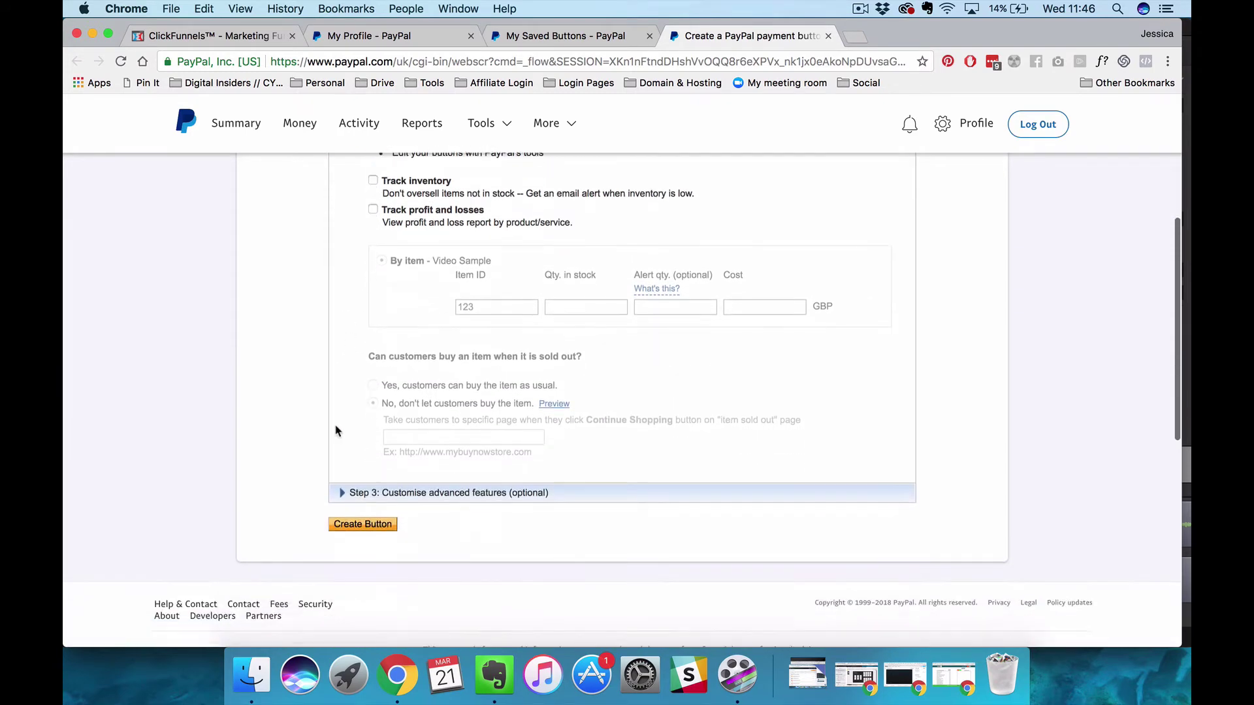
# Expand Step 3's advanced checkout features and keep the cancel-checkout redirect option ticked
pyautogui.click(360, 489)
pyautogui.scroll(-10, 363, 494)
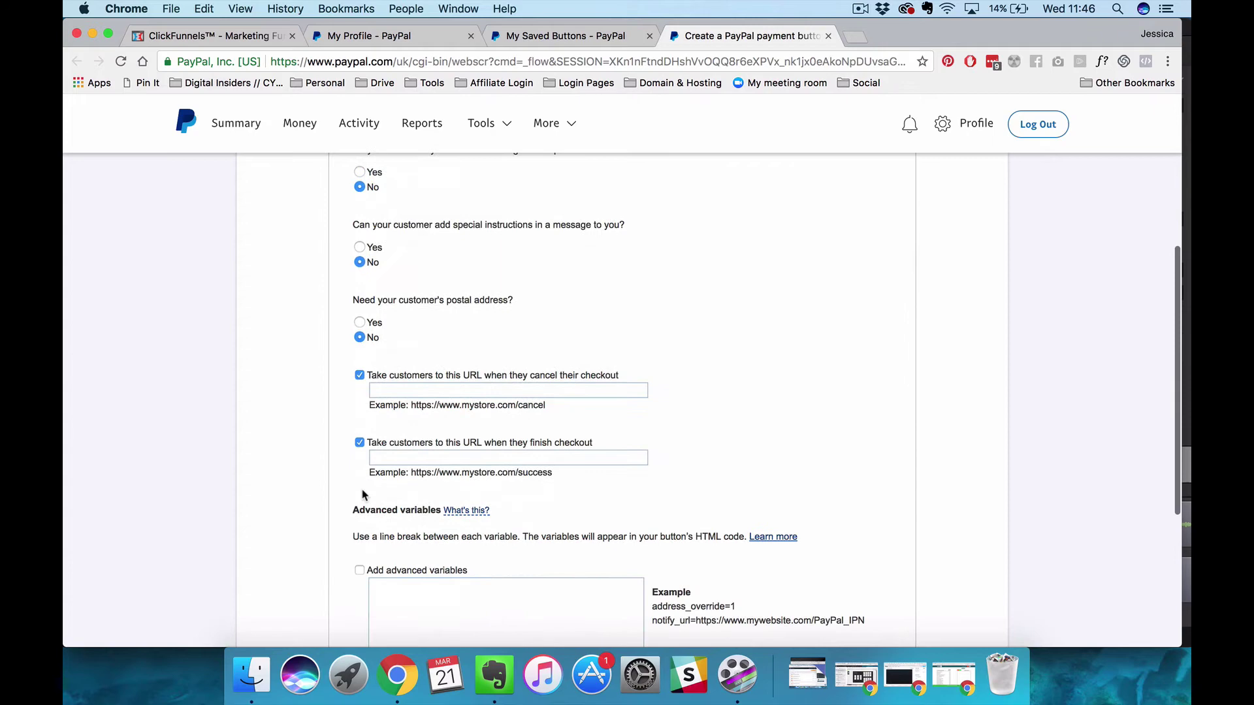
pyautogui.scroll(3, 279, 448)
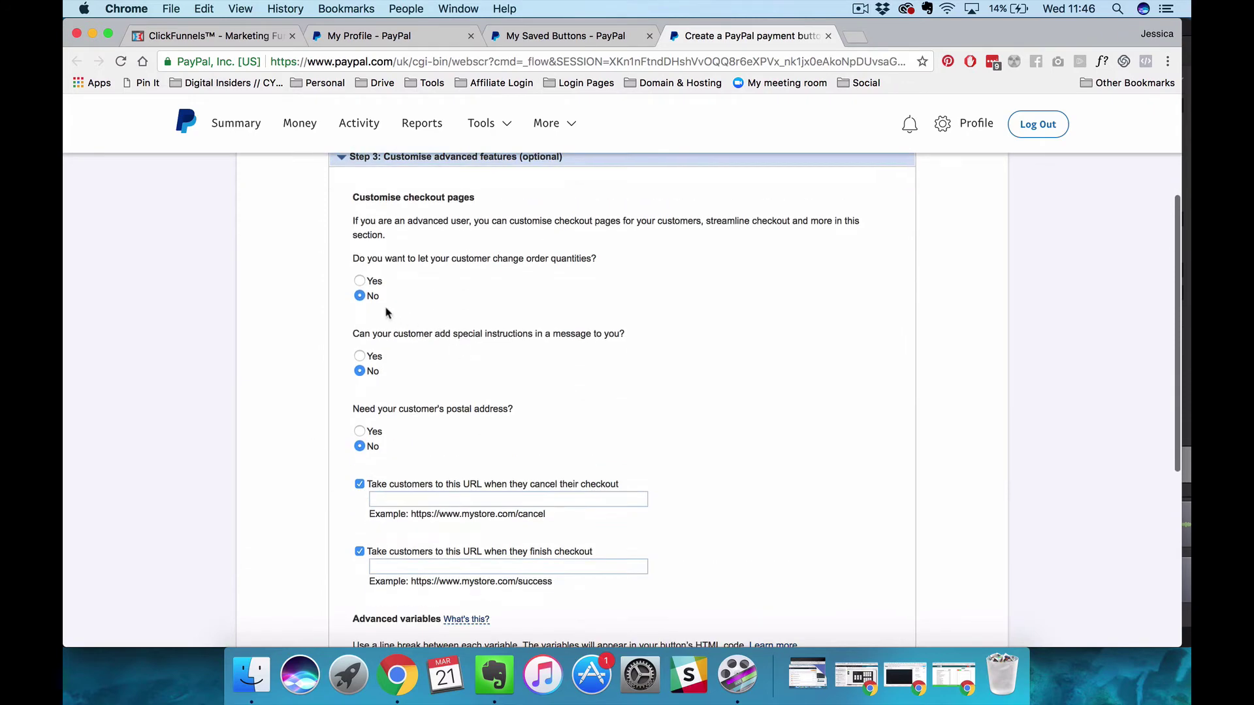
pyautogui.scroll(-2, 363, 308)
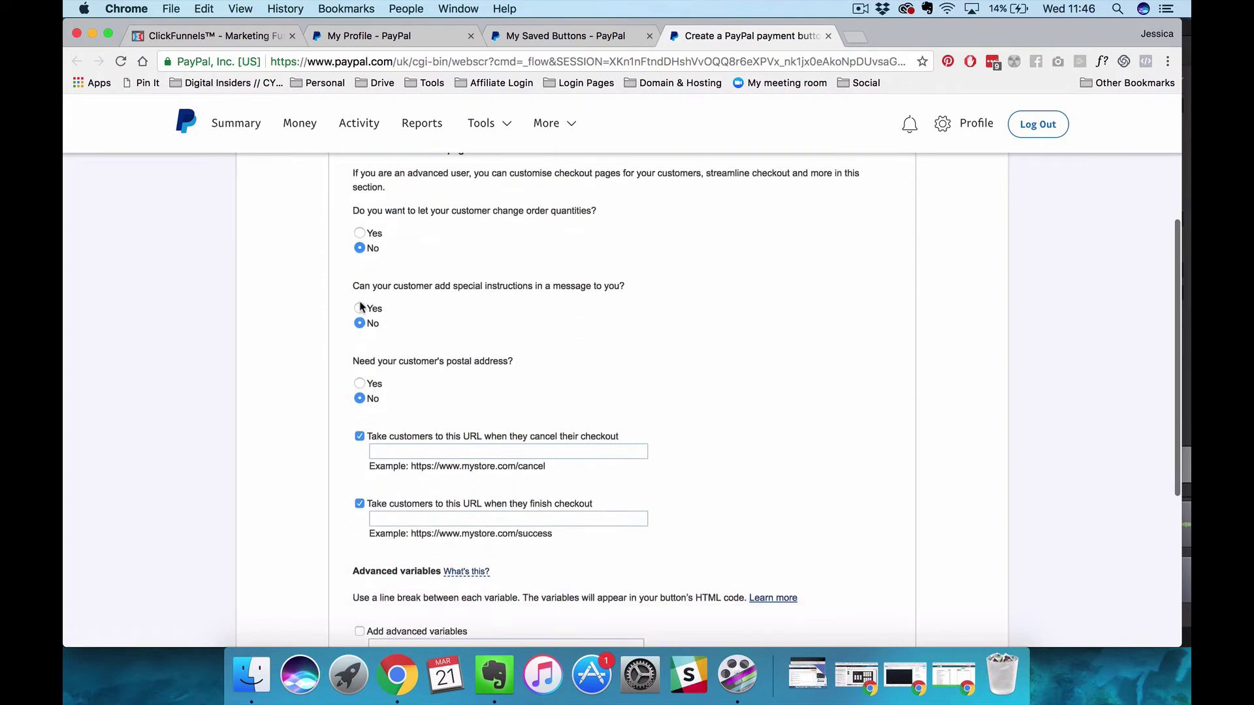
pyautogui.scroll(-2, 384, 330)
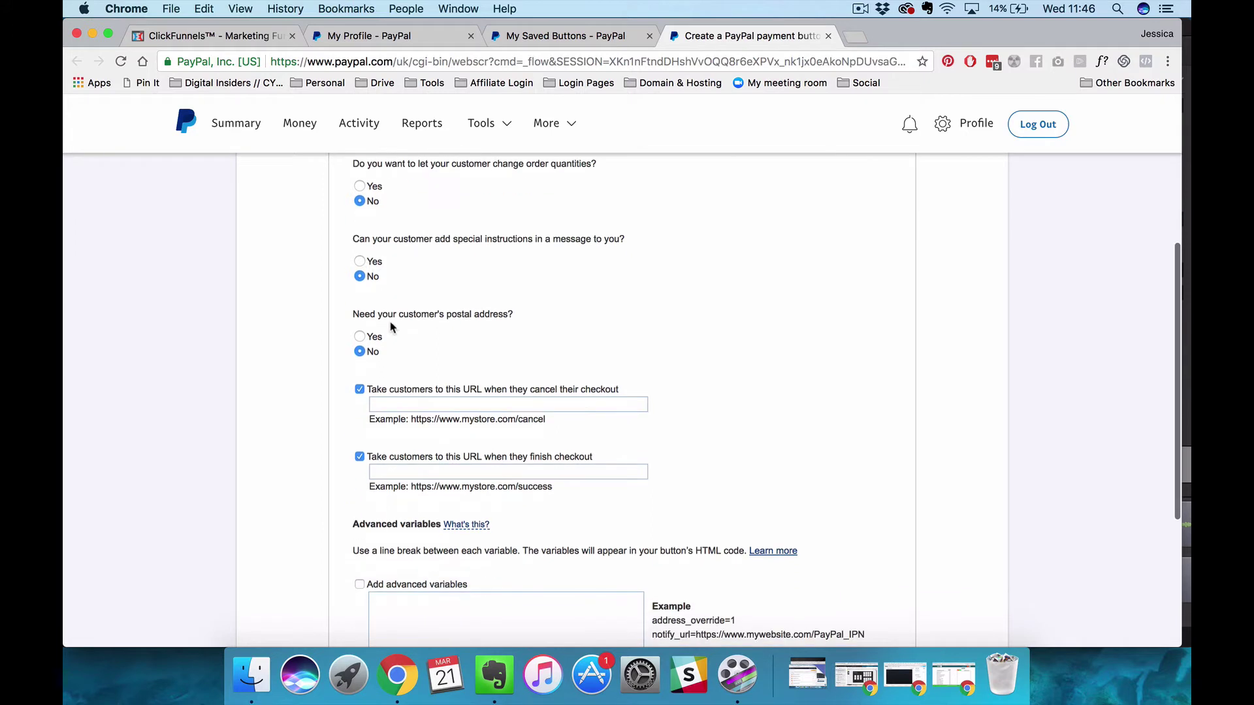
pyautogui.scroll(-2, 340, 320)
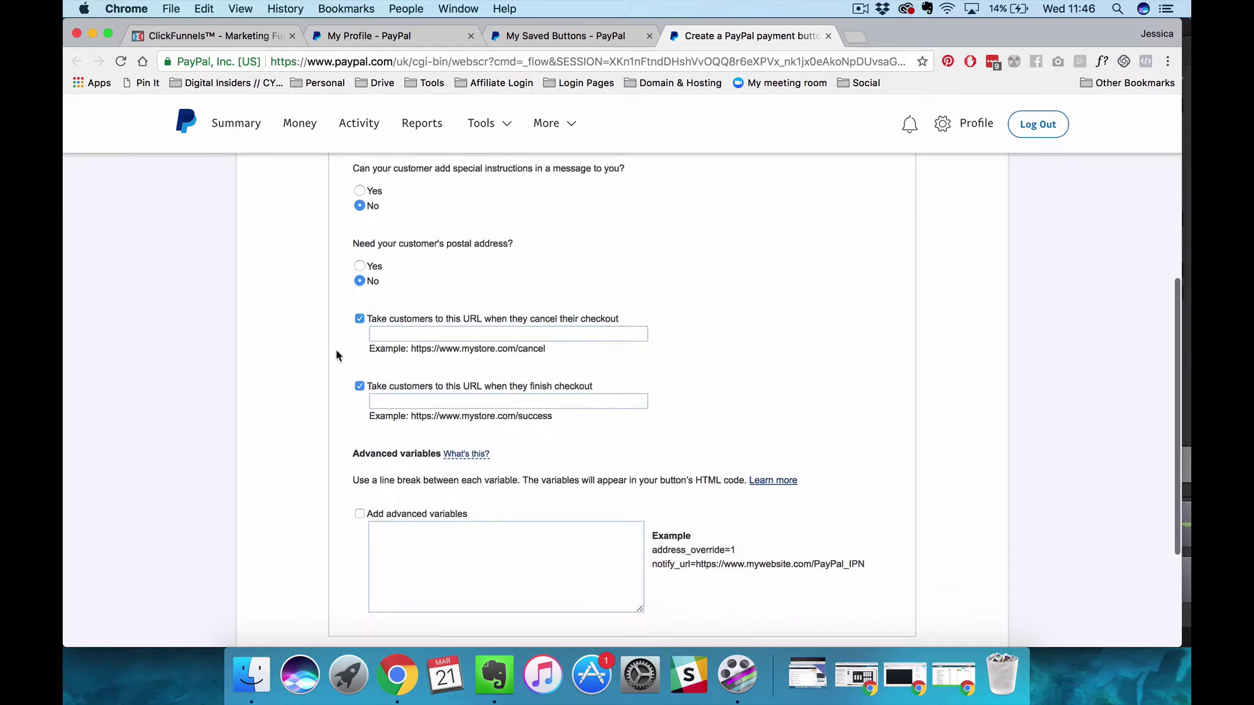
pyautogui.scroll(-1, 336, 356)
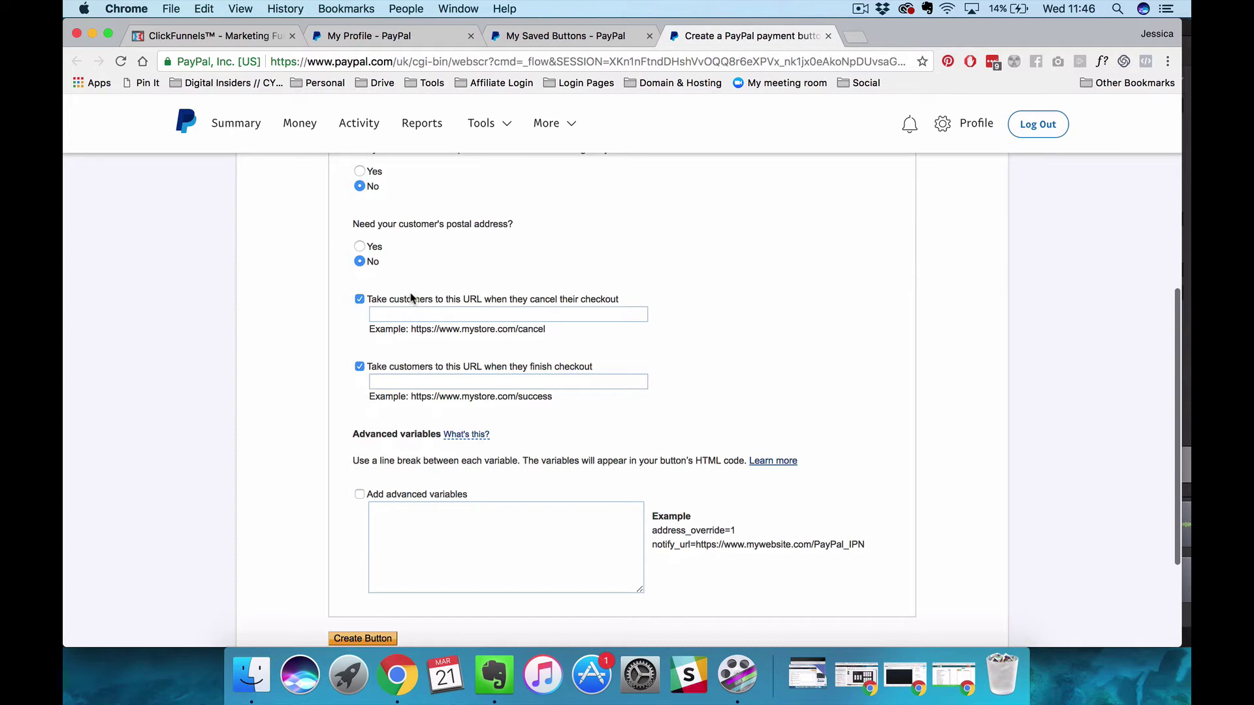
pyautogui.click(536, 300)
pyautogui.click(360, 299)
# Copy the ClickFunnels Optin page URL into PayPal's cancel-checkout URL field
pyautogui.click(251, 38)
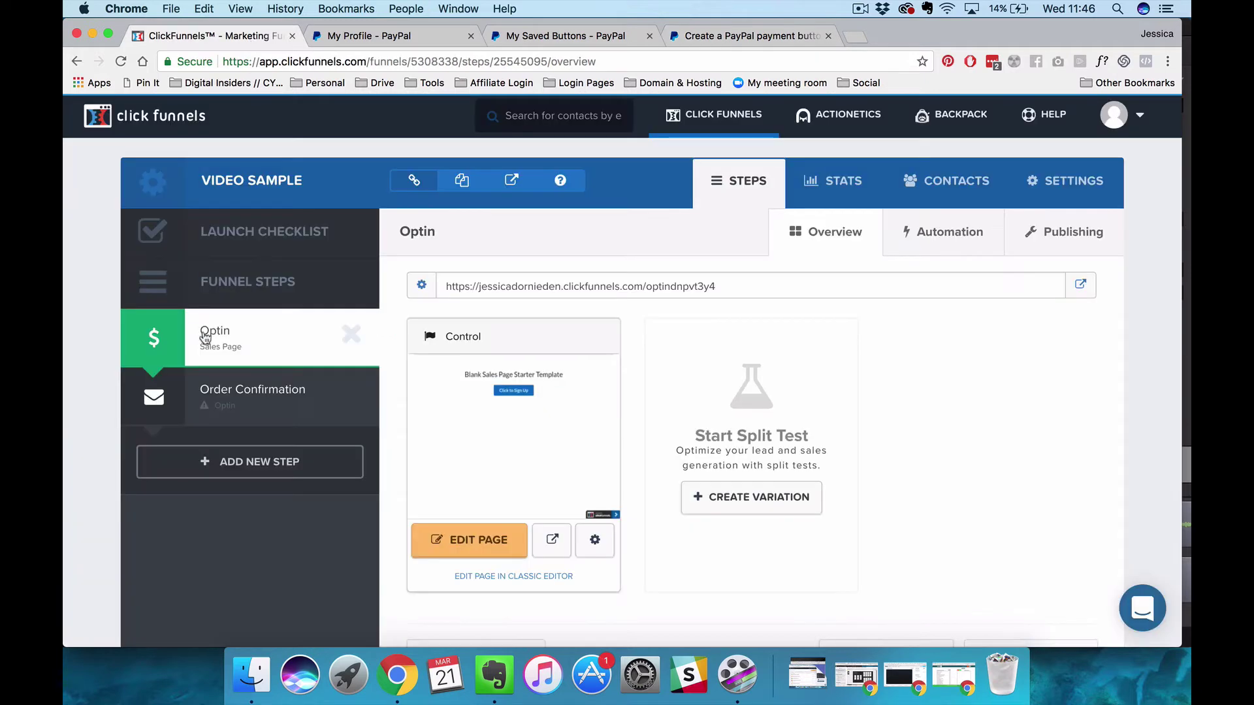
pyautogui.tripleClick(531, 286)
pyautogui.press('super+c')
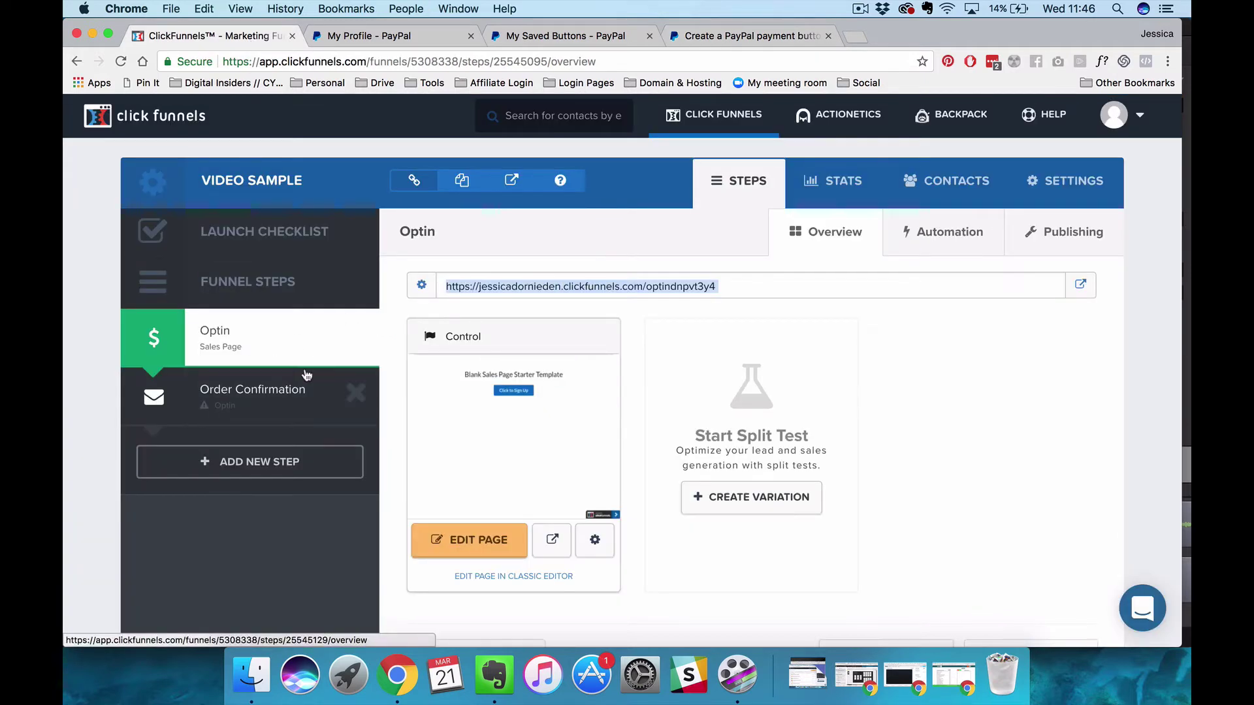
pyautogui.click(417, 38)
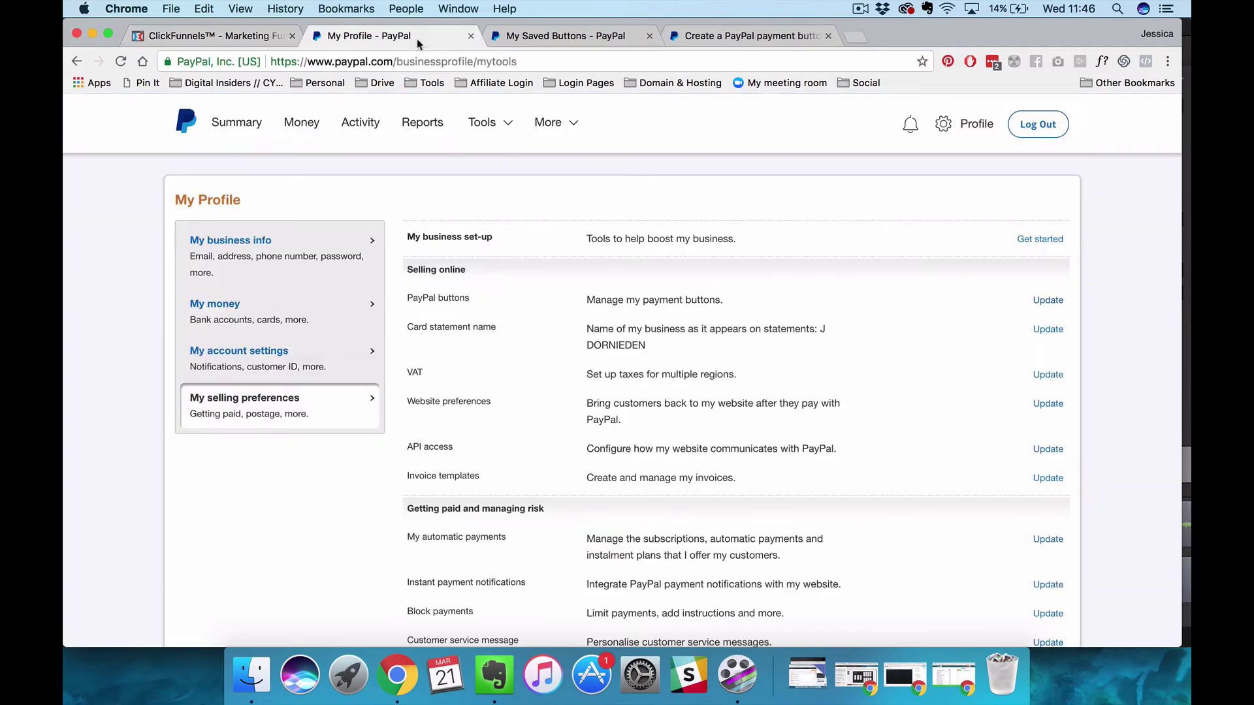
pyautogui.click(753, 31)
pyautogui.click(465, 314)
pyautogui.press('super+v')
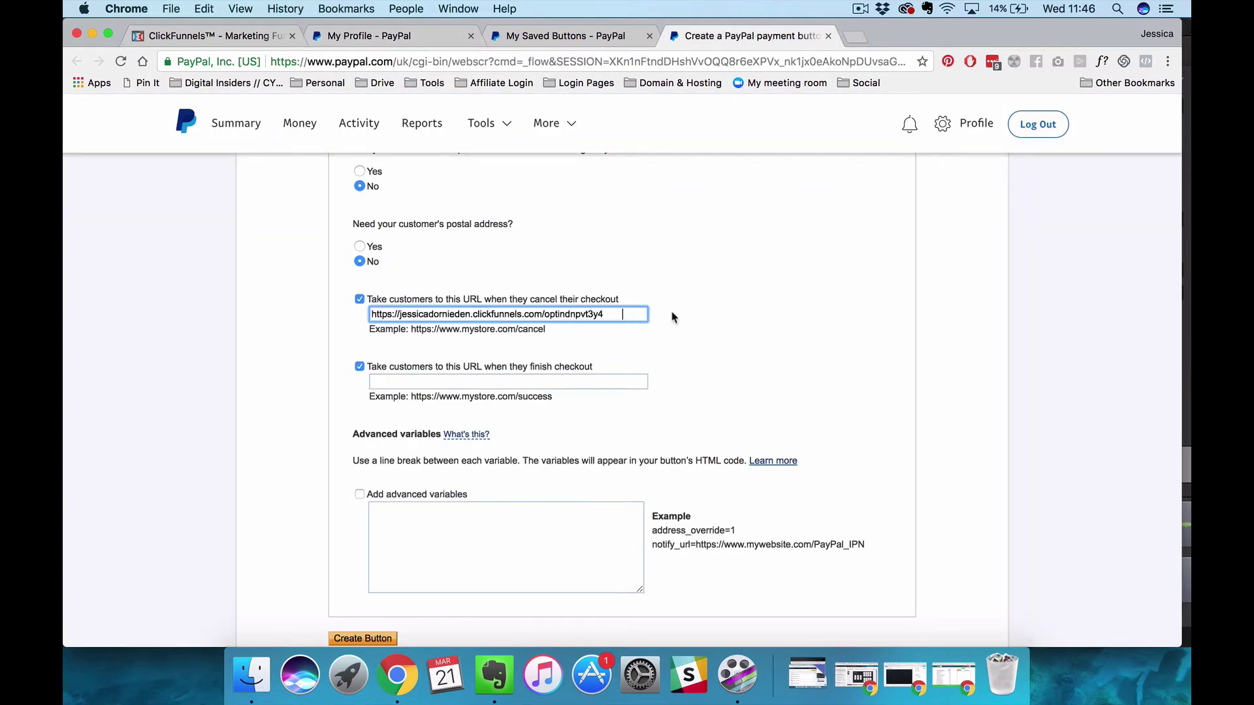
pyautogui.click(701, 354)
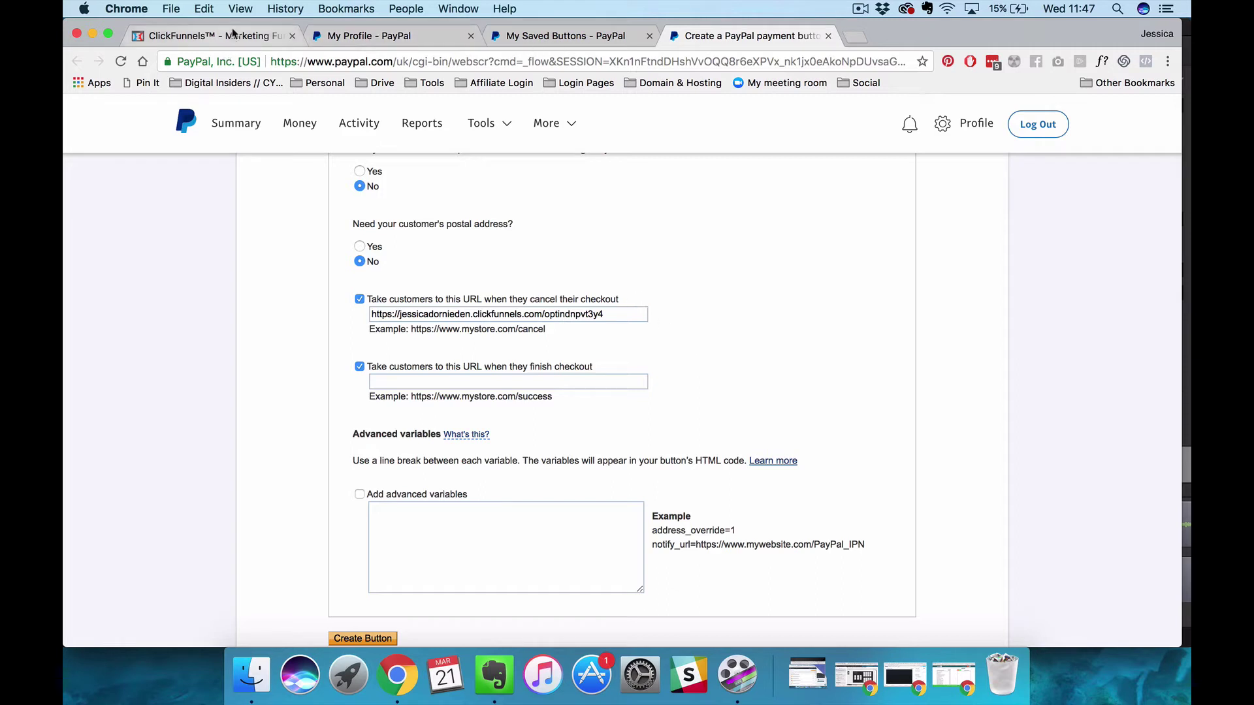
# Check the live Optin page address against PayPal's cancel-checkout URL
pyautogui.click(209, 35)
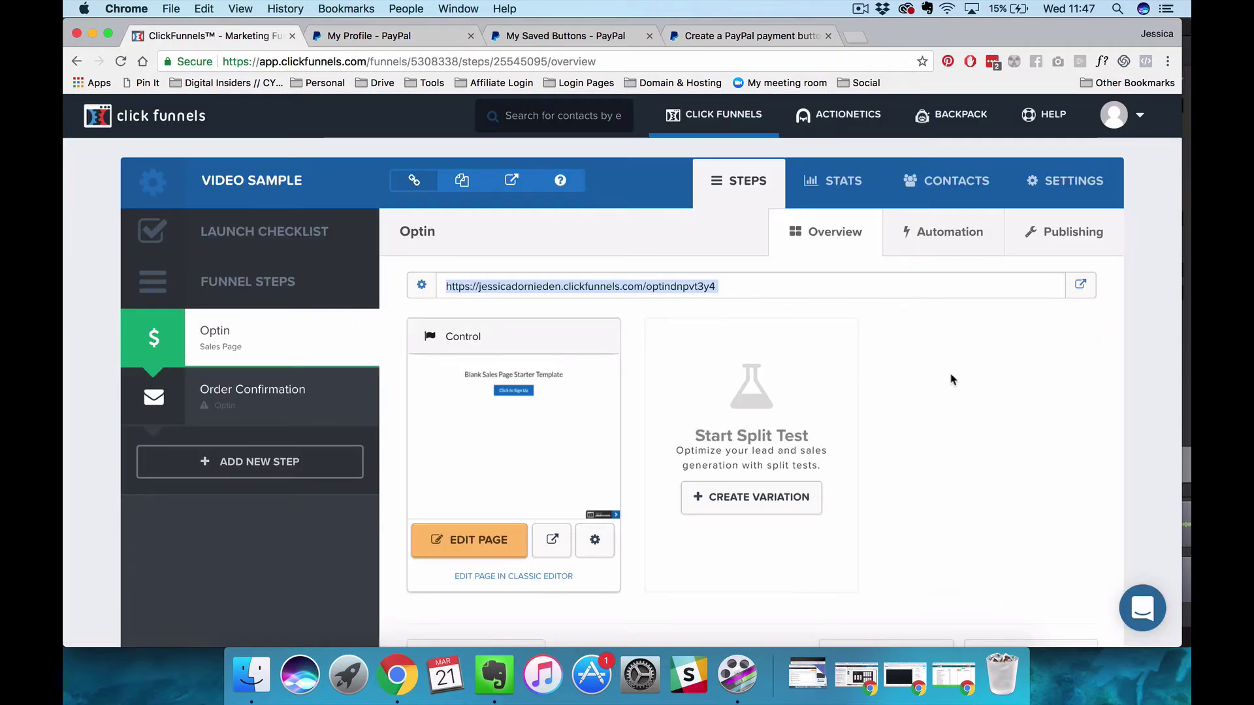
pyautogui.click(1079, 286)
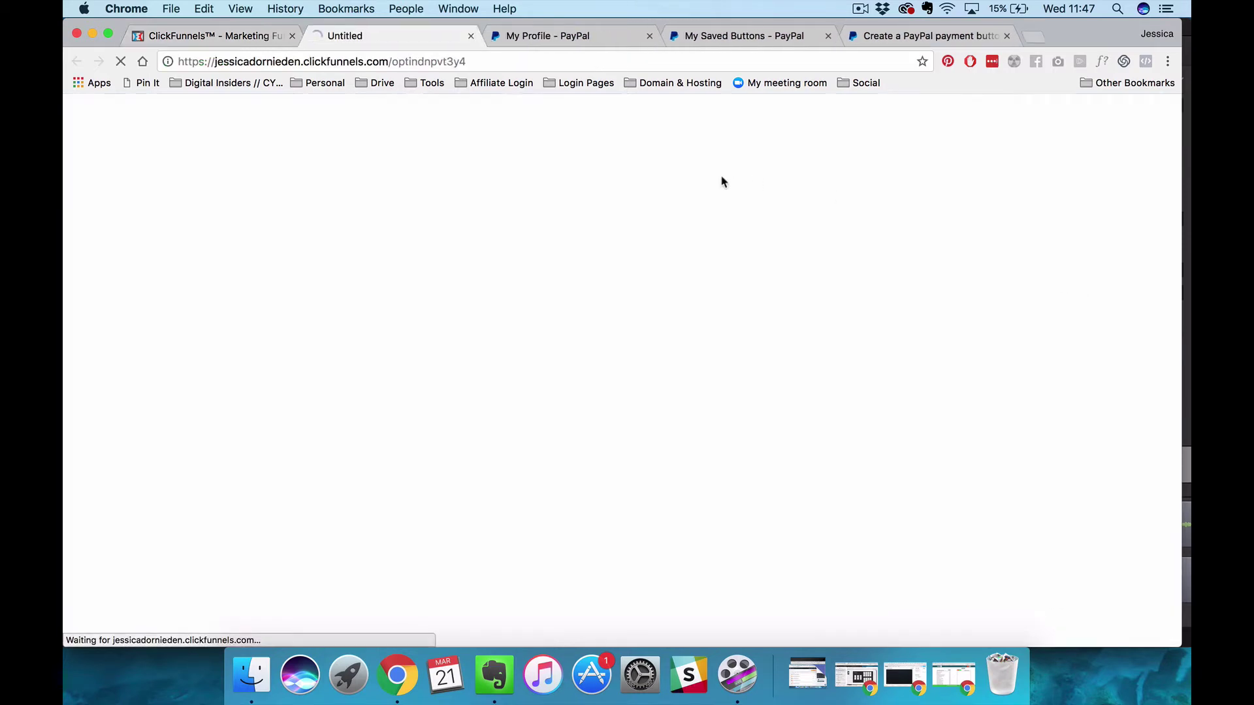
pyautogui.doubleClick(449, 62)
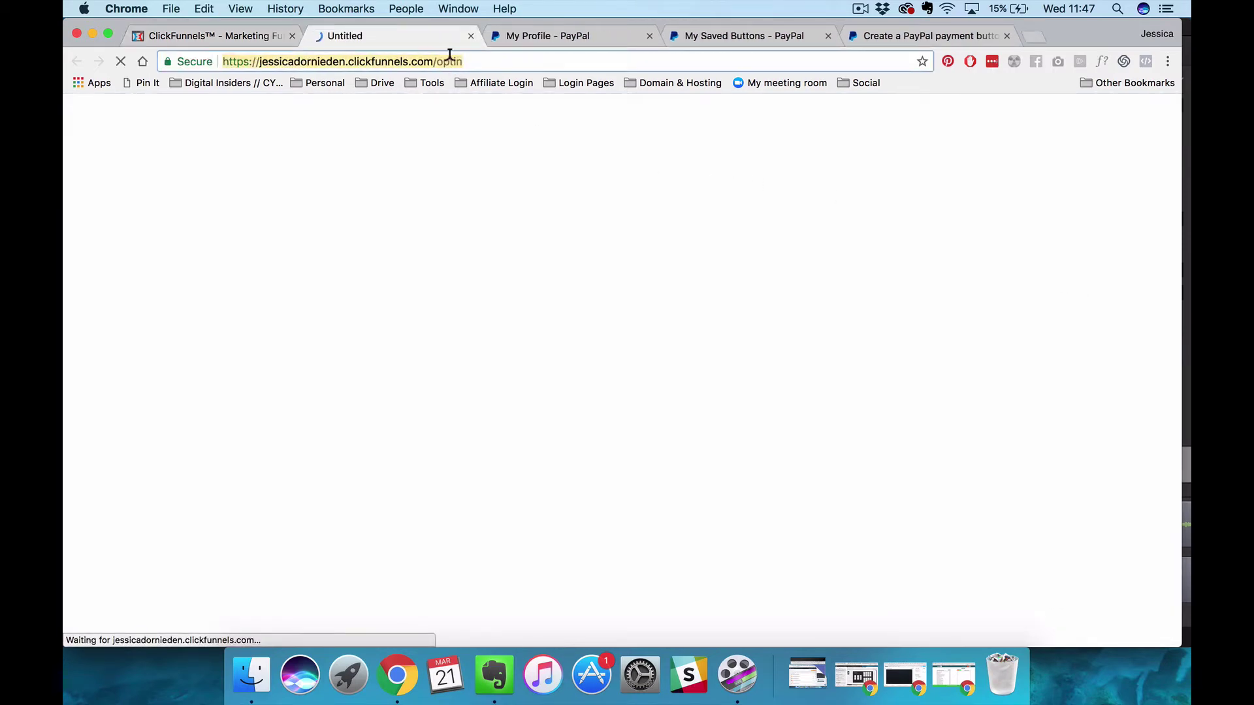
pyautogui.click(470, 36)
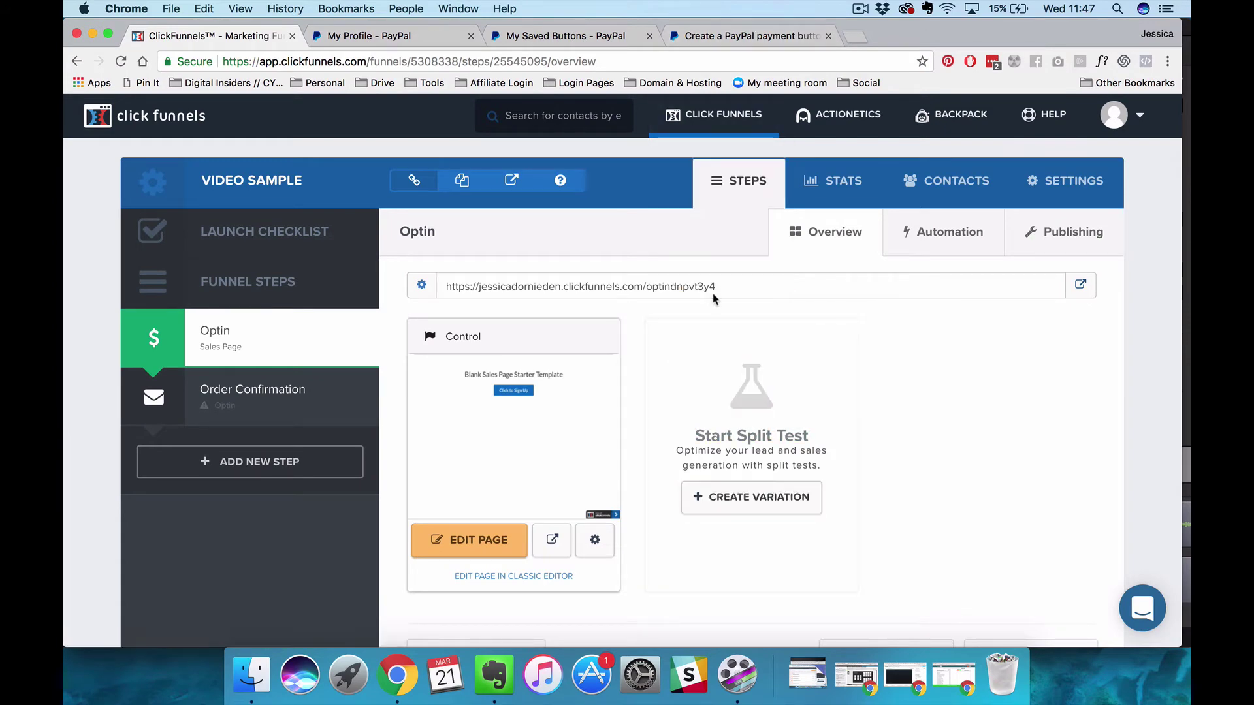
pyautogui.click(716, 38)
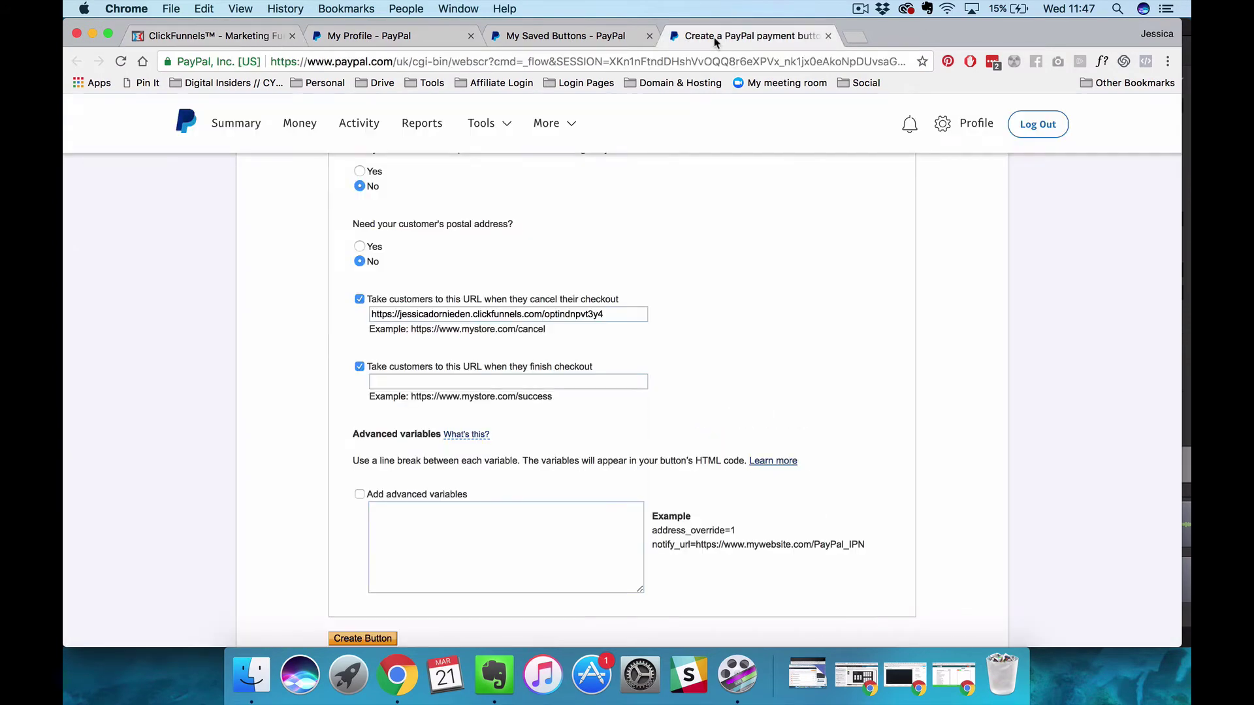
pyautogui.tripleClick(631, 313)
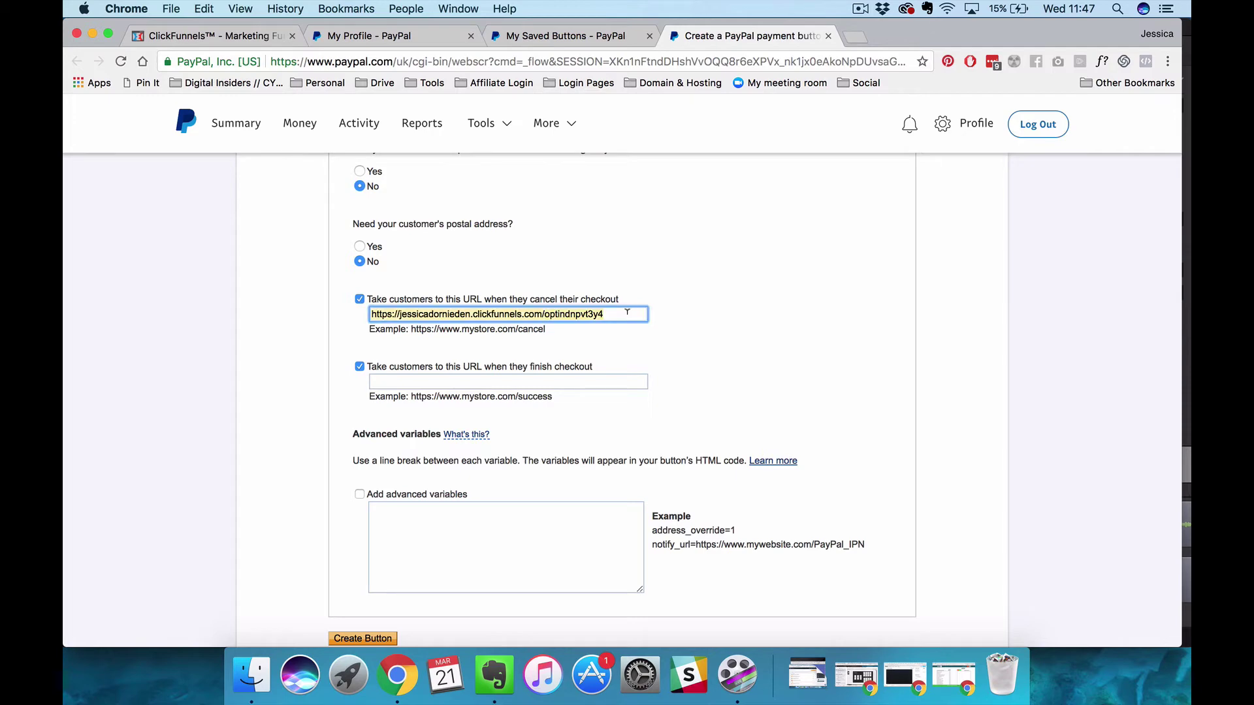
pyautogui.click(709, 317)
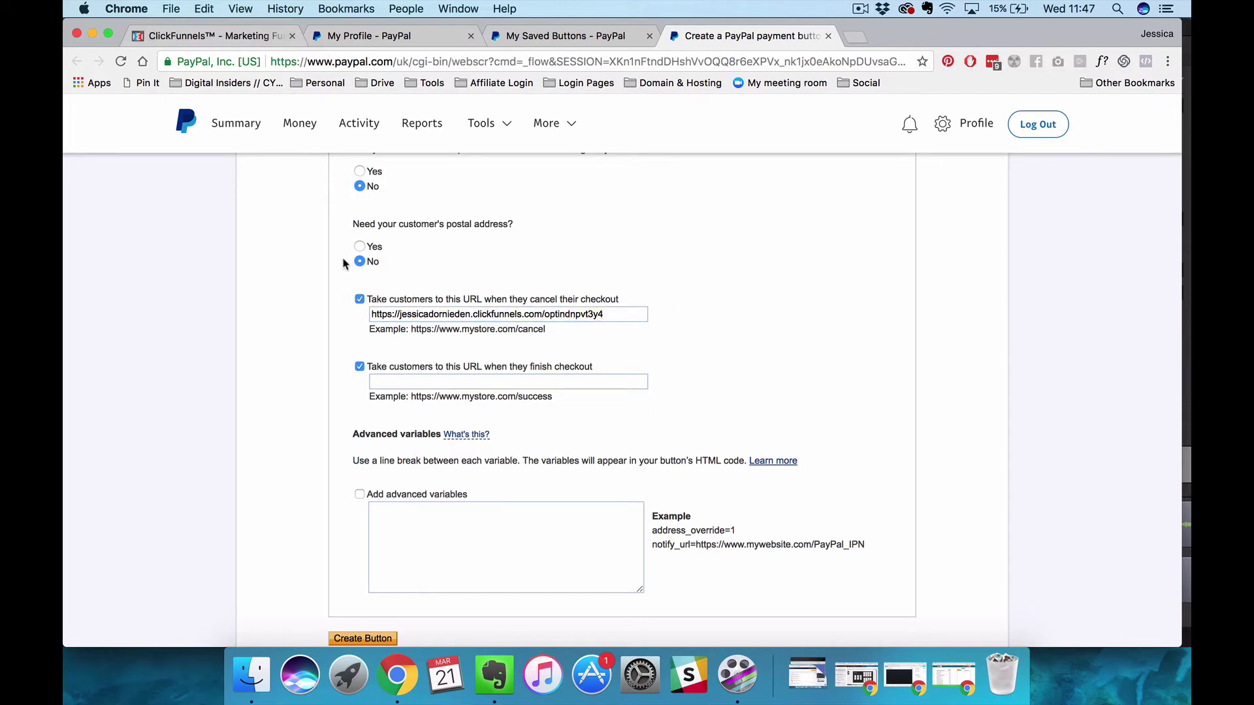
pyautogui.scroll(-1, 422, 371)
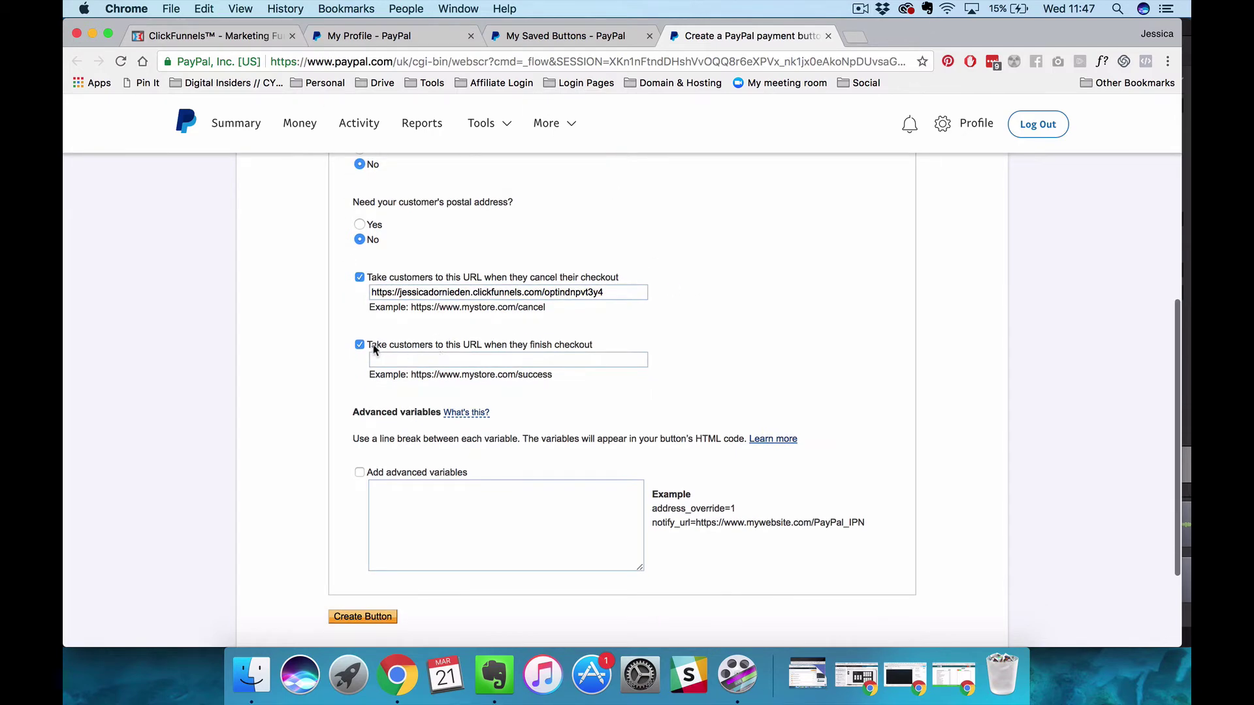
pyautogui.moveTo(370, 349); pyautogui.dragTo(588, 346)
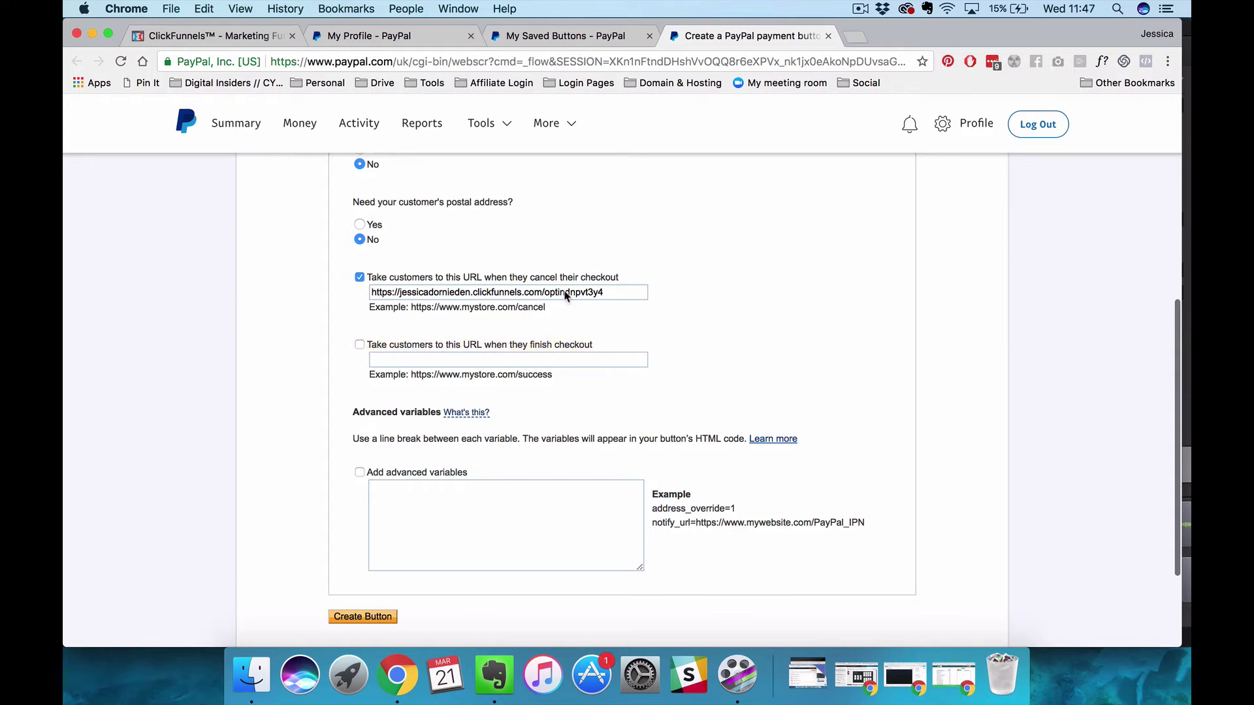
# Tick PayPal's finish-checkout redirect and give Order Confirmation the 2 Step Video Optin template
pyautogui.click(486, 341)
pyautogui.click(209, 36)
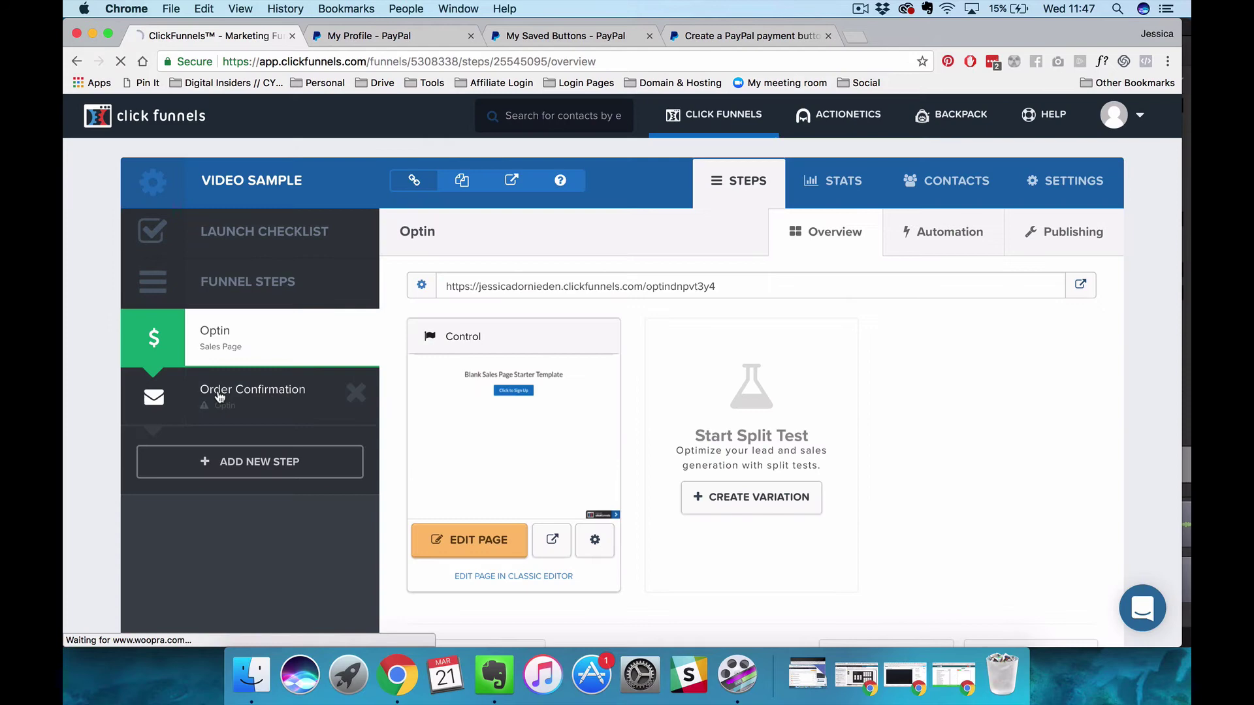
pyautogui.click(279, 395)
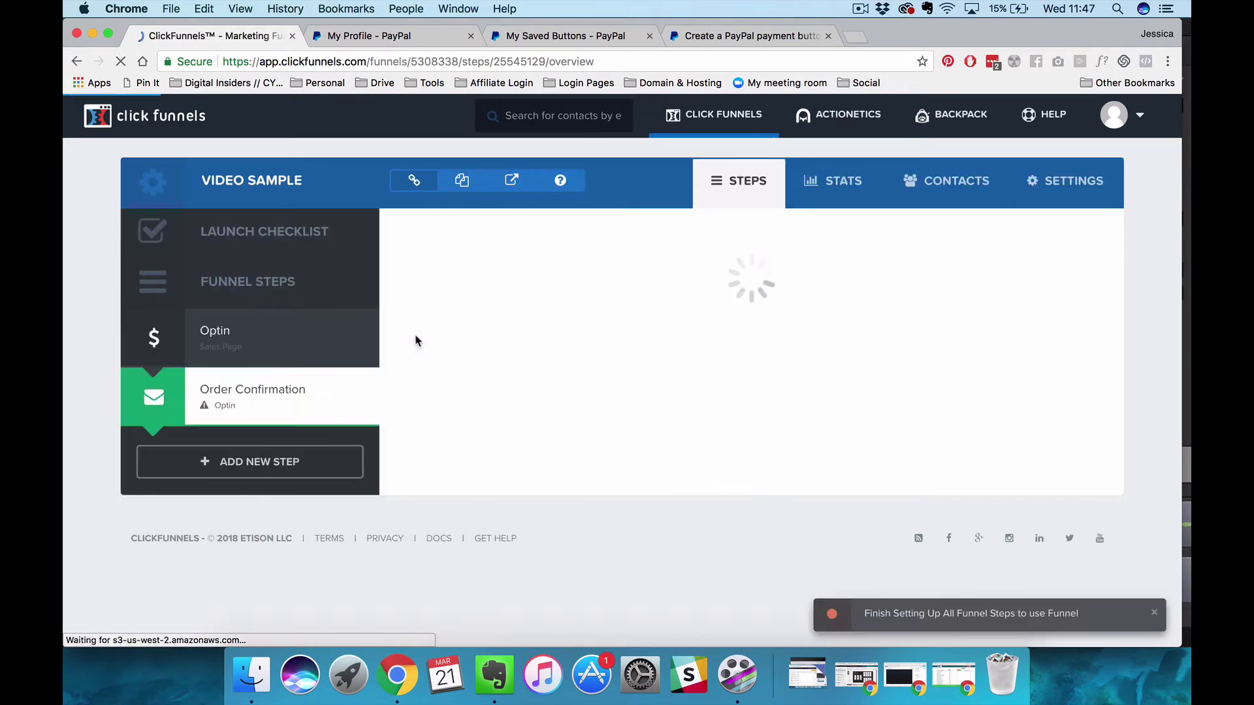
pyautogui.moveTo(611, 371)
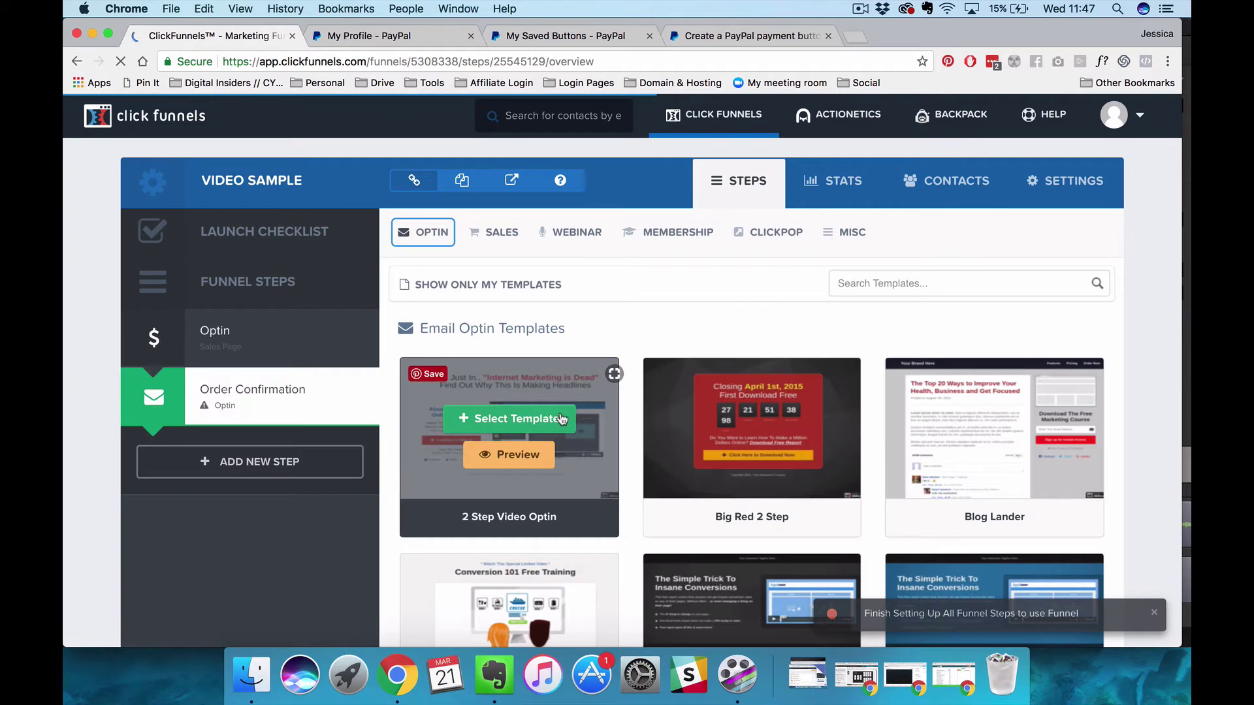
pyautogui.click(518, 455)
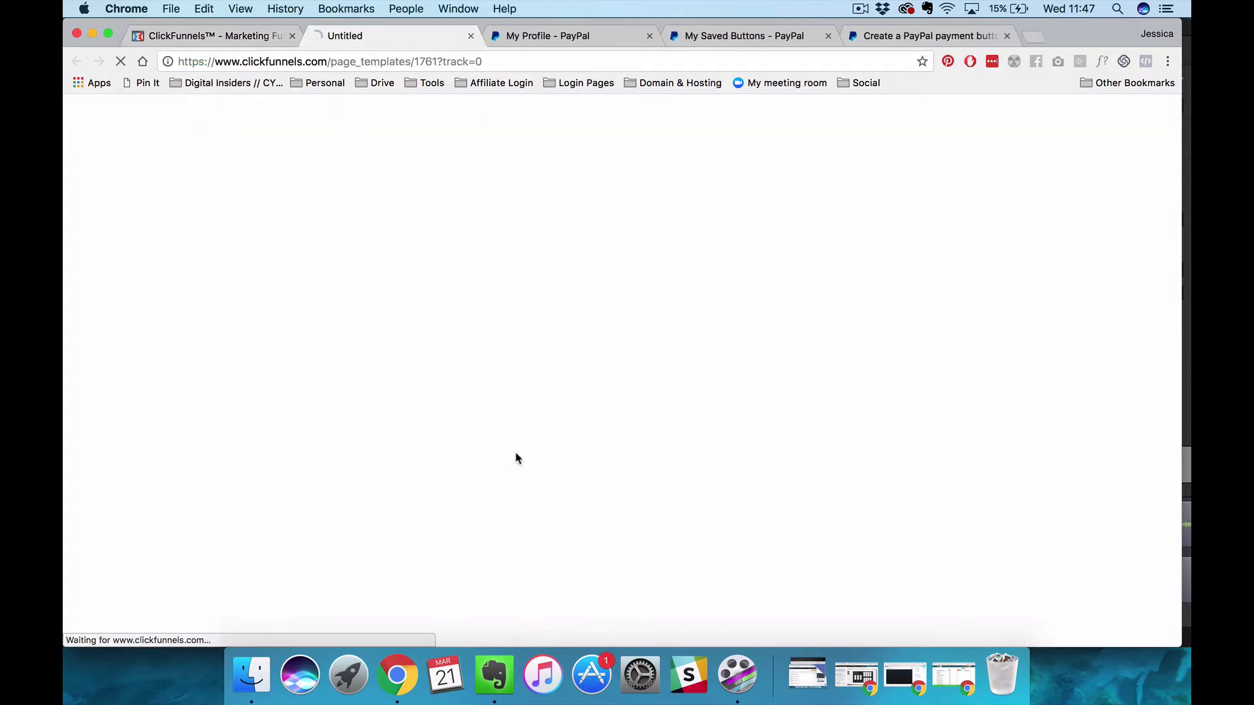
pyautogui.click(471, 36)
pyautogui.click(509, 416)
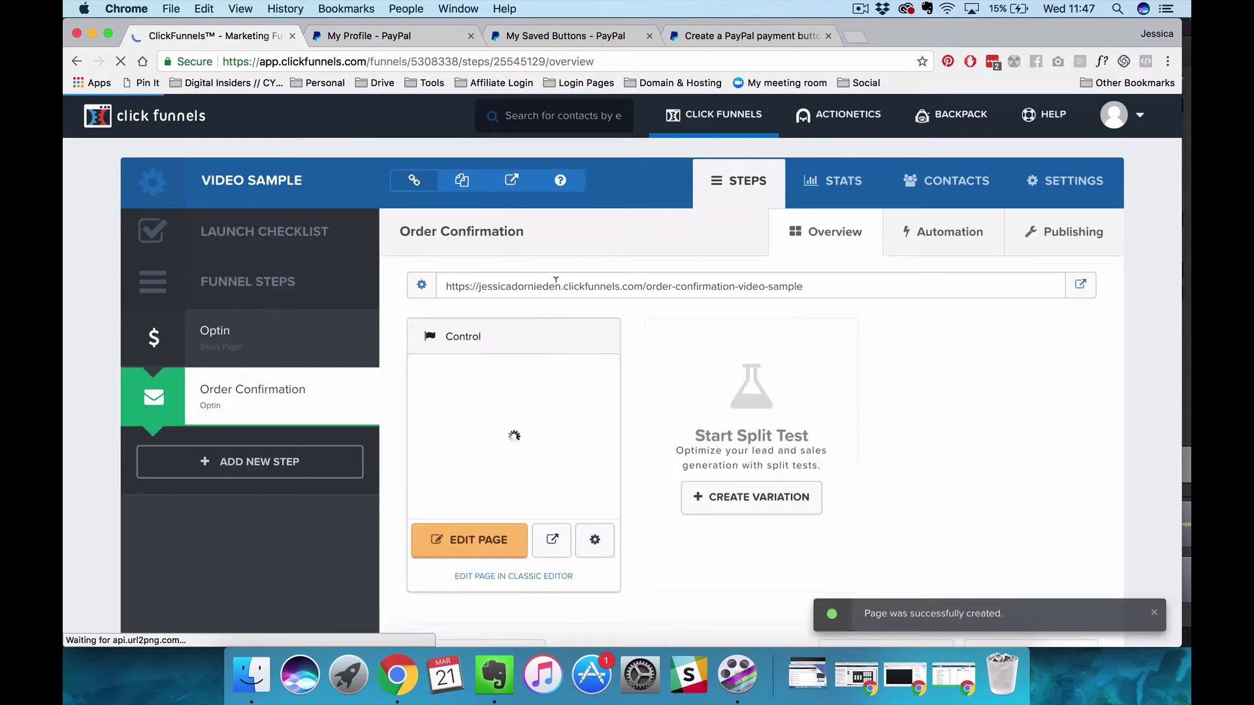
# View the live Order Confirmation page and paste its address into PayPal's finish-checkout URL
pyautogui.click(1080, 285)
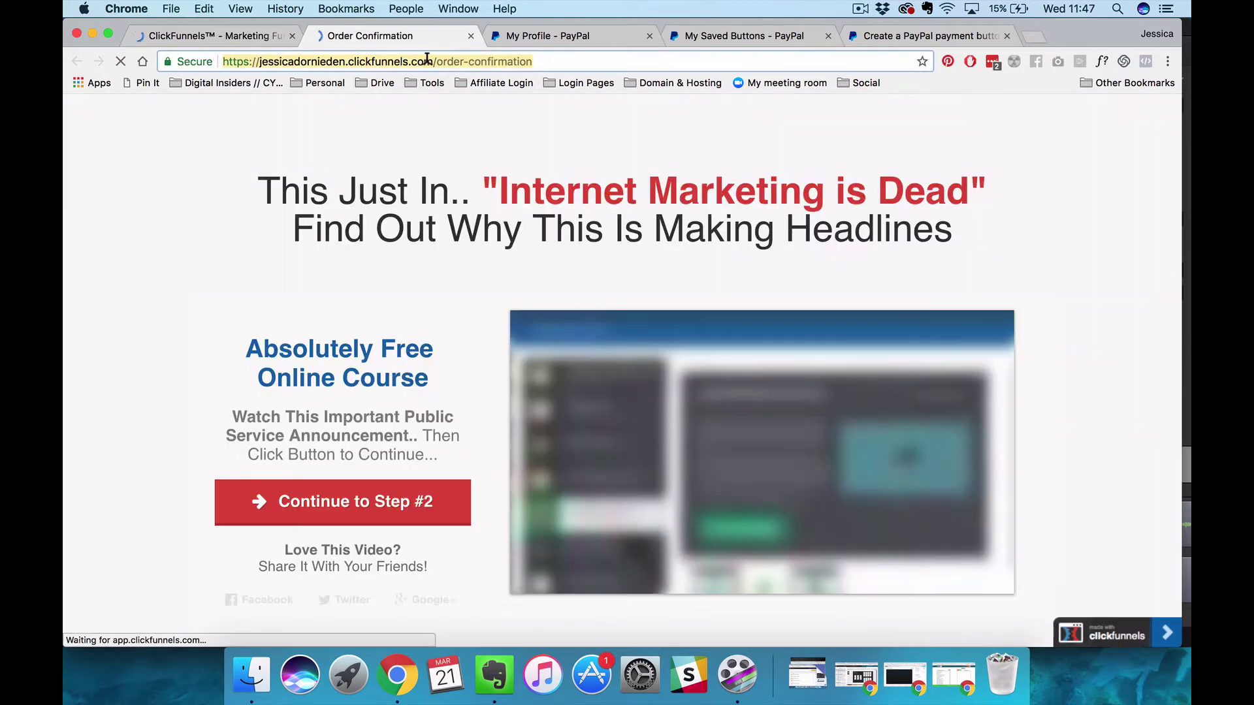
pyautogui.click(470, 36)
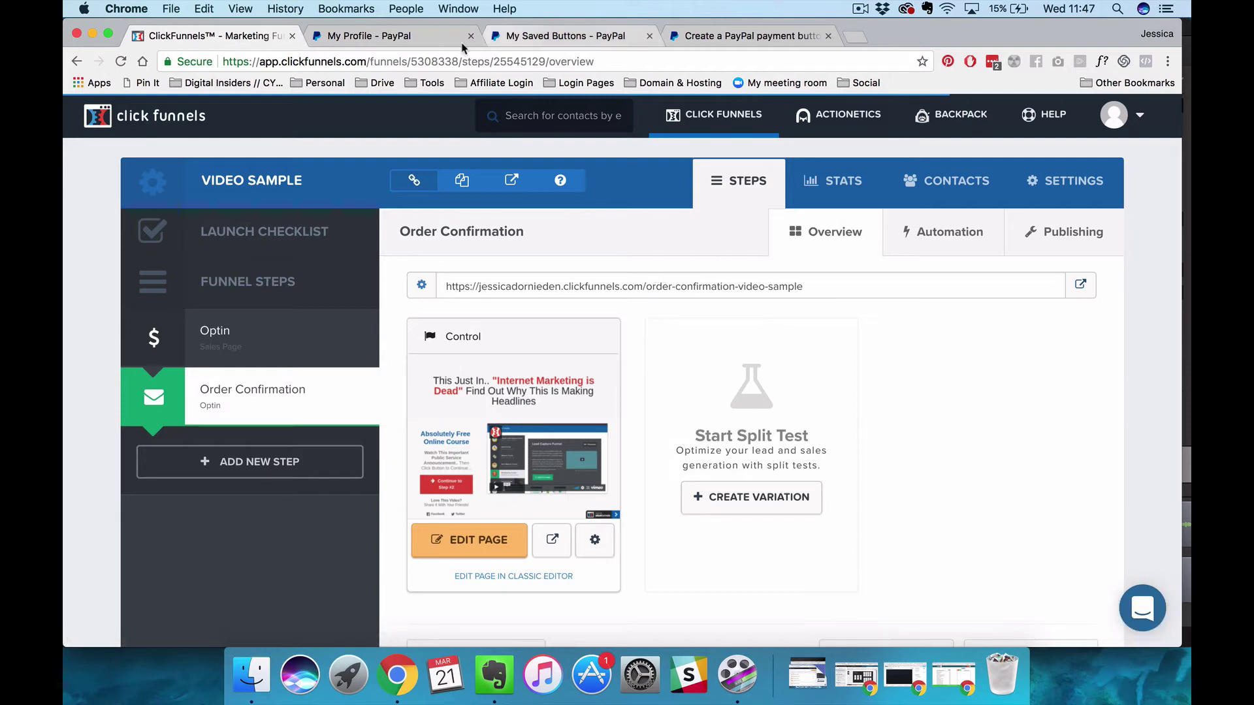
pyautogui.click(697, 37)
pyautogui.click(542, 360)
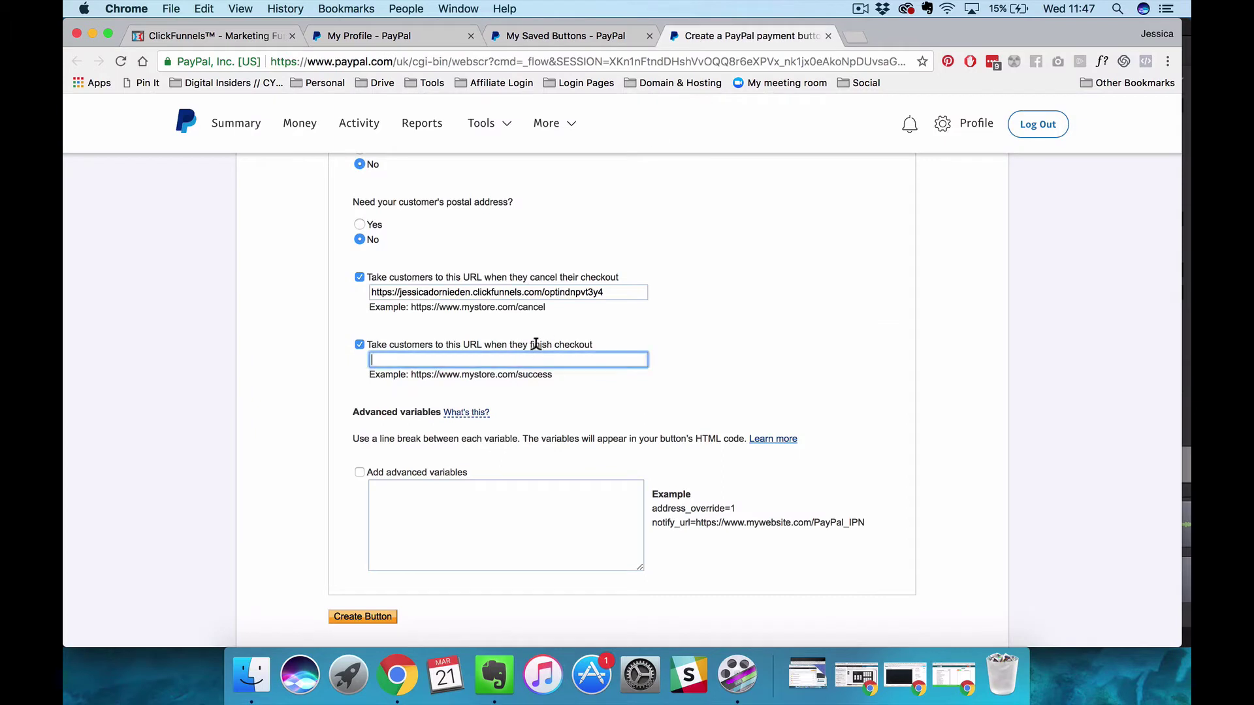
pyautogui.write('https://jessicadornieden.clickfunnels.com/order-confirmation')
pyautogui.click(694, 382)
pyautogui.click(641, 358)
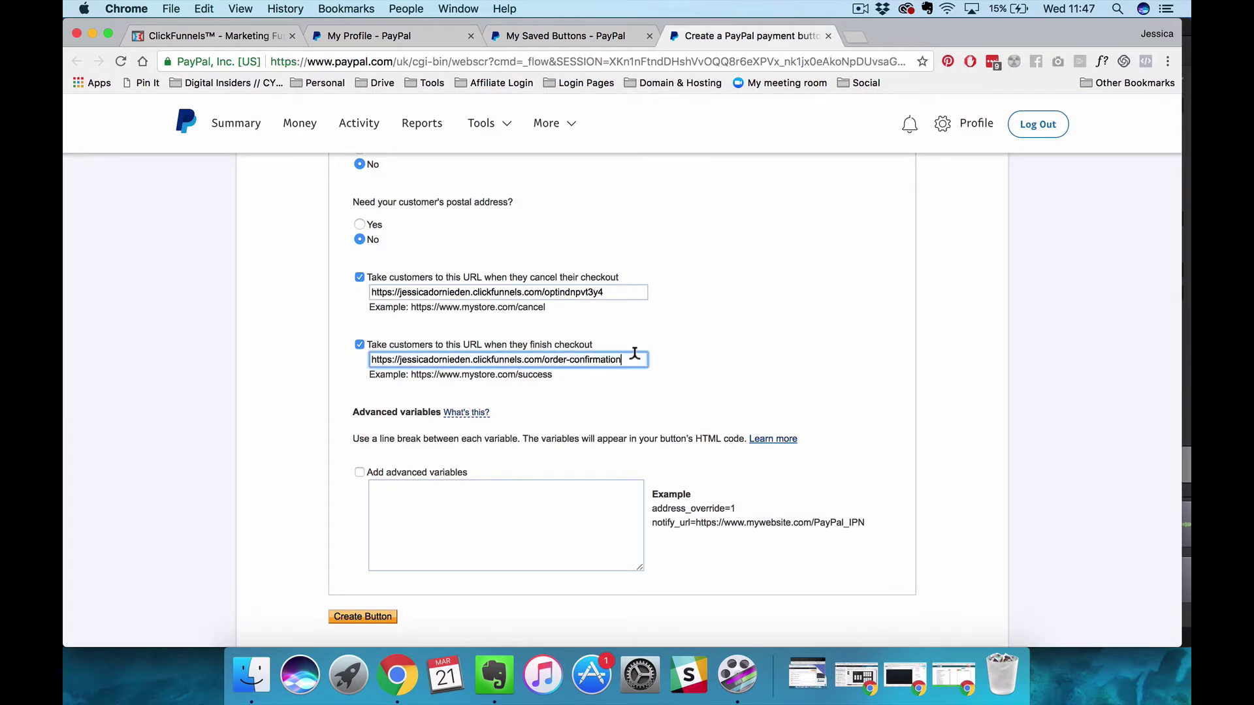
# Append '-video-sample' to PayPal's finish-checkout URL
pyautogui.write('-video-sample')
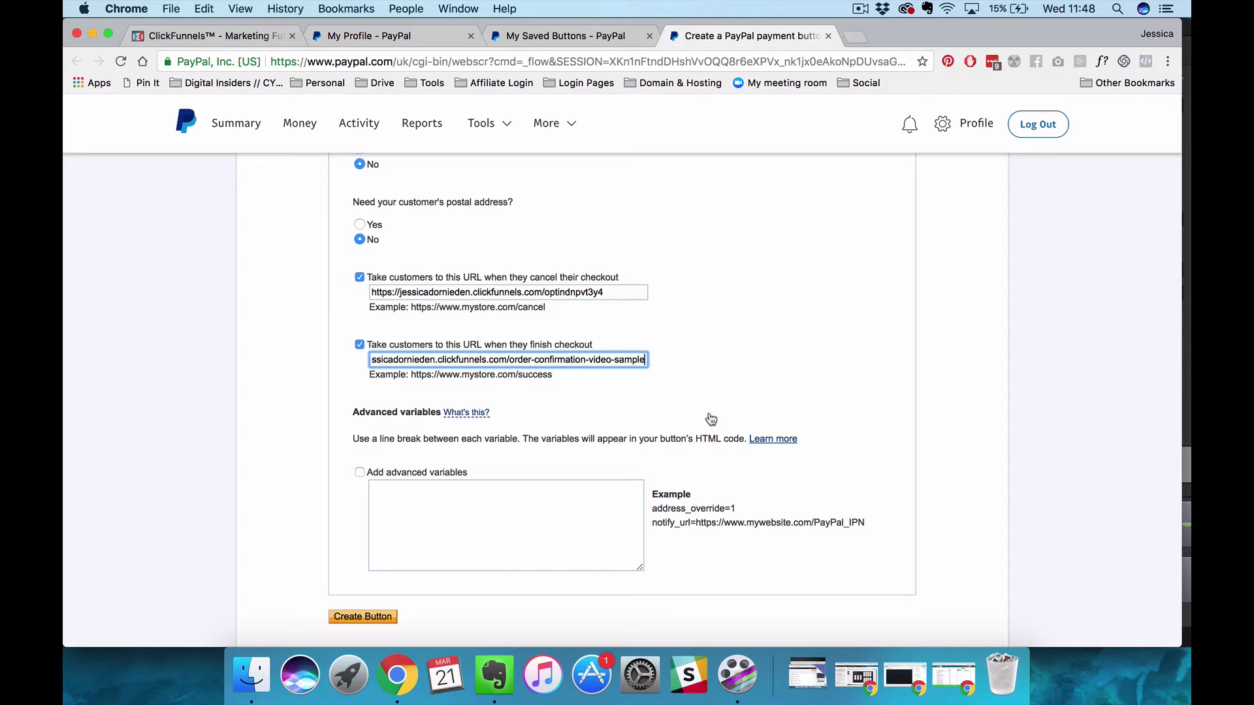
pyautogui.click(548, 123)
pyautogui.click(369, 37)
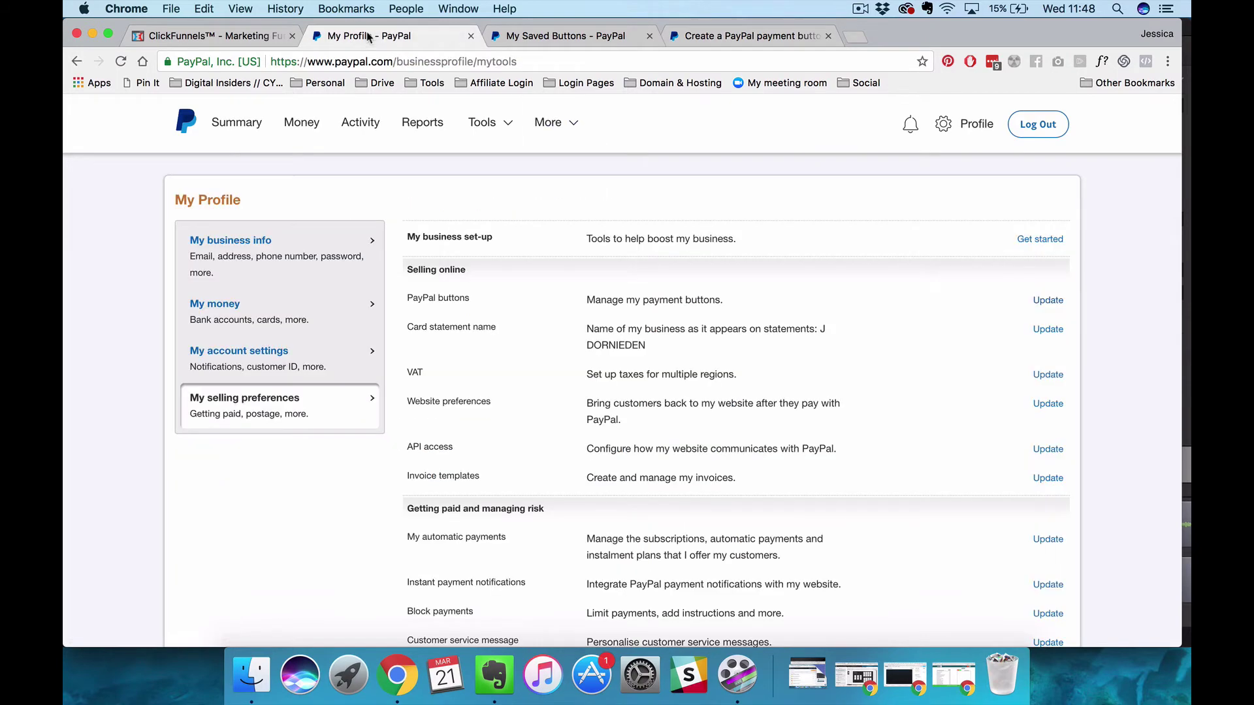
pyautogui.click(228, 37)
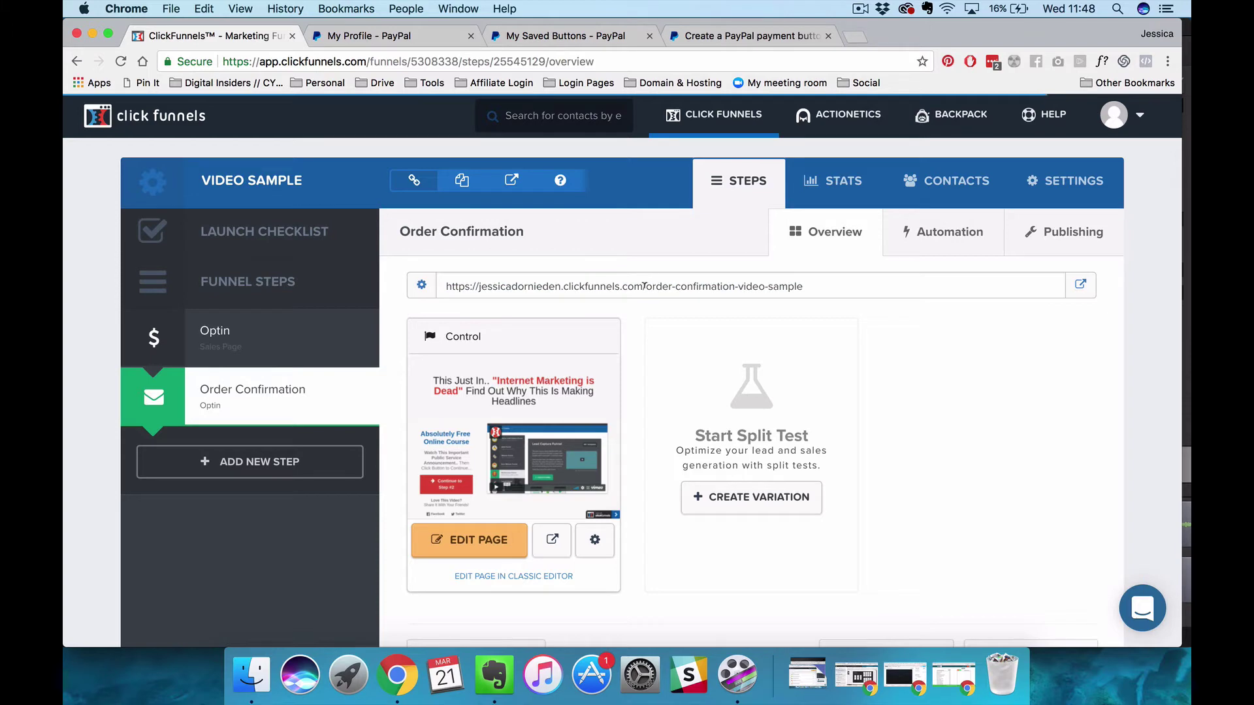
# Change the Order Confirmation page path to order-confirmation-video-sample and update the page
pyautogui.moveTo(643, 286); pyautogui.dragTo(653, 302)
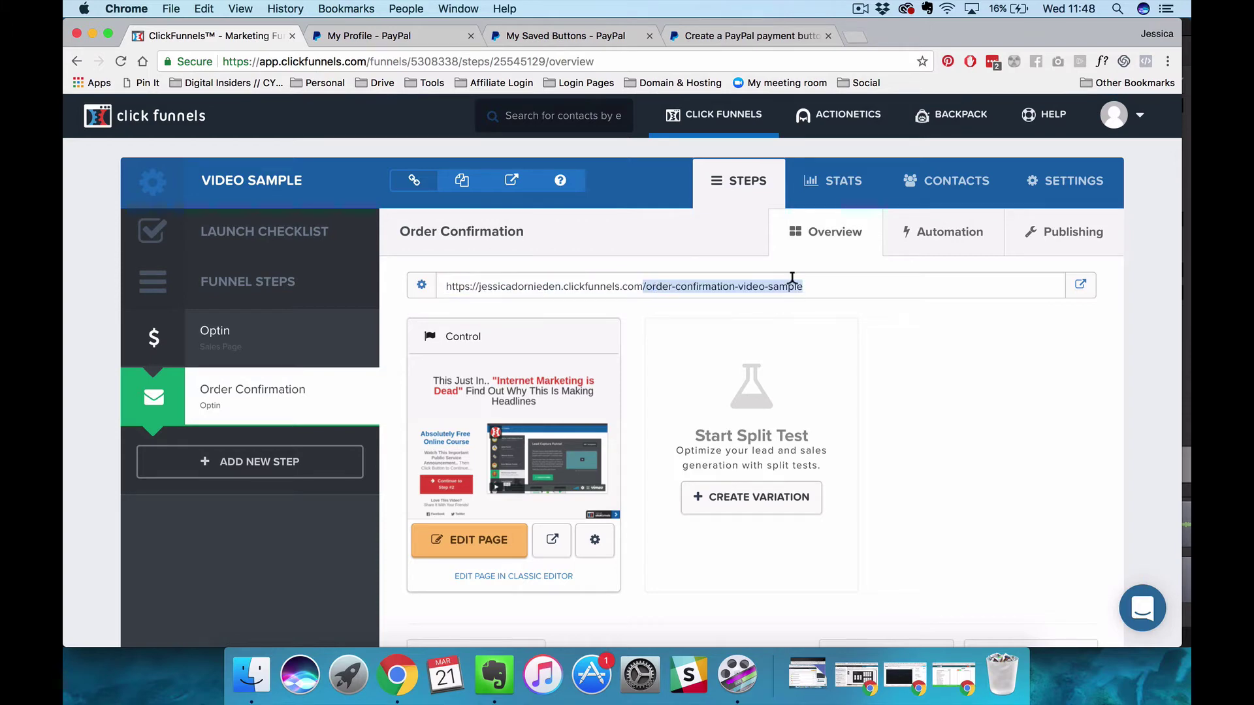
pyautogui.click(680, 301)
pyautogui.moveTo(645, 286); pyautogui.dragTo(803, 286)
pyautogui.press('super+c')
pyautogui.click(594, 542)
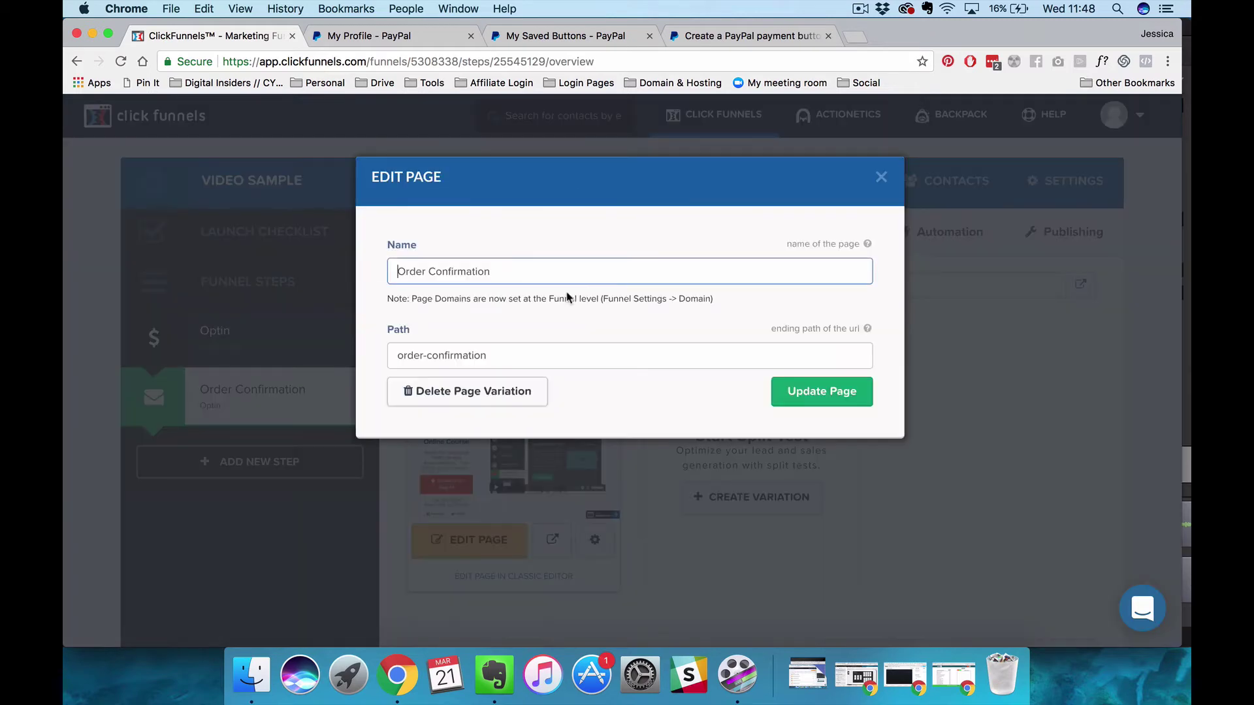
pyautogui.doubleClick(526, 353)
pyautogui.press('super+a')
pyautogui.press('super+v')
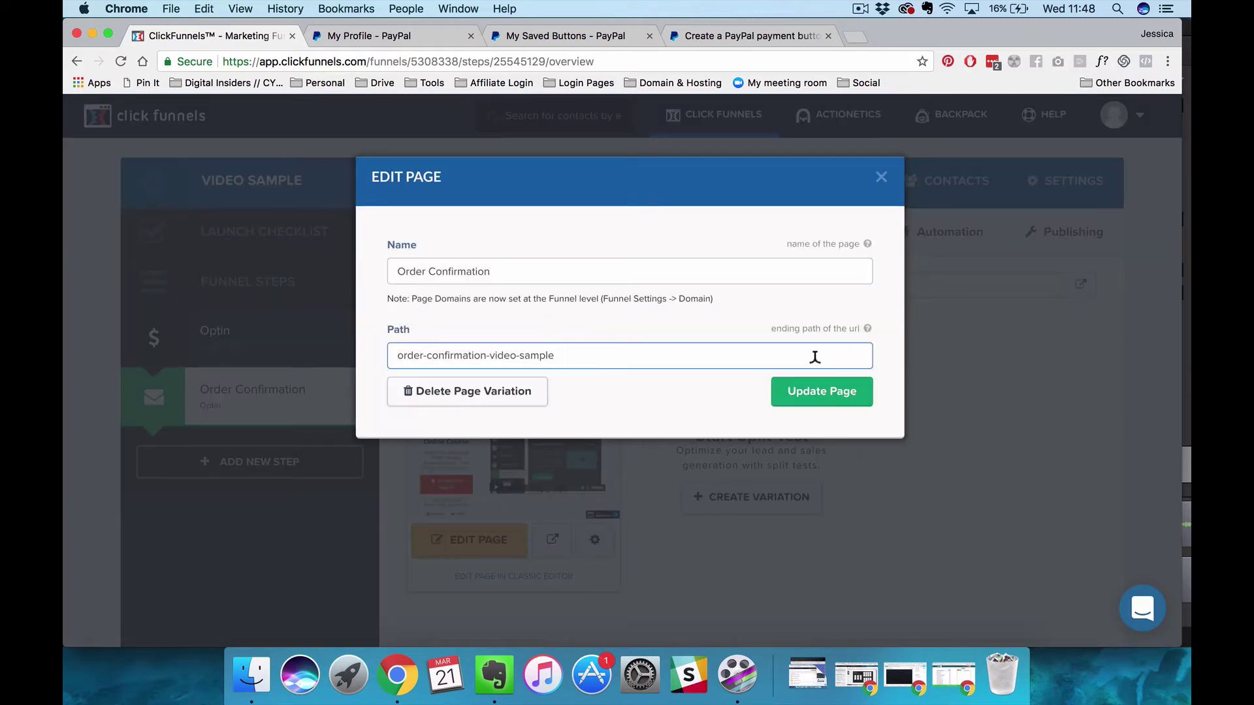
pyautogui.click(817, 395)
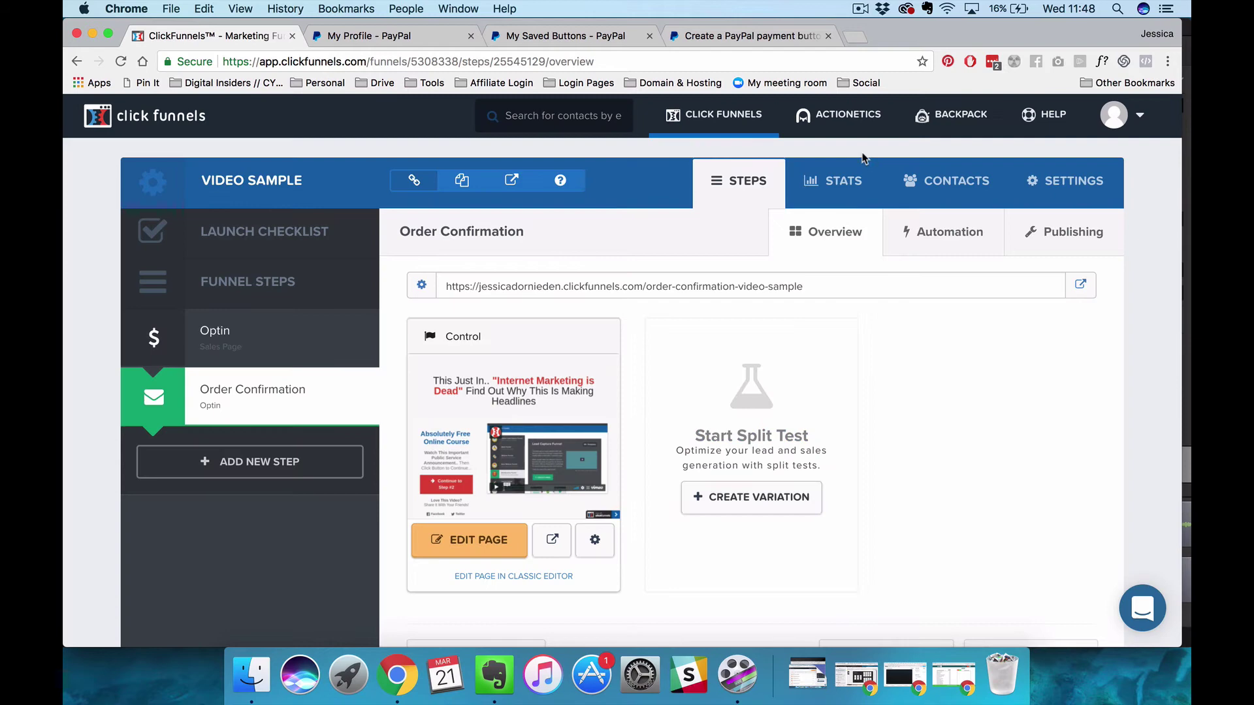
# Verify the finish-checkout URL, then submit the button and get the advanced-variables-required error
pyautogui.click(740, 38)
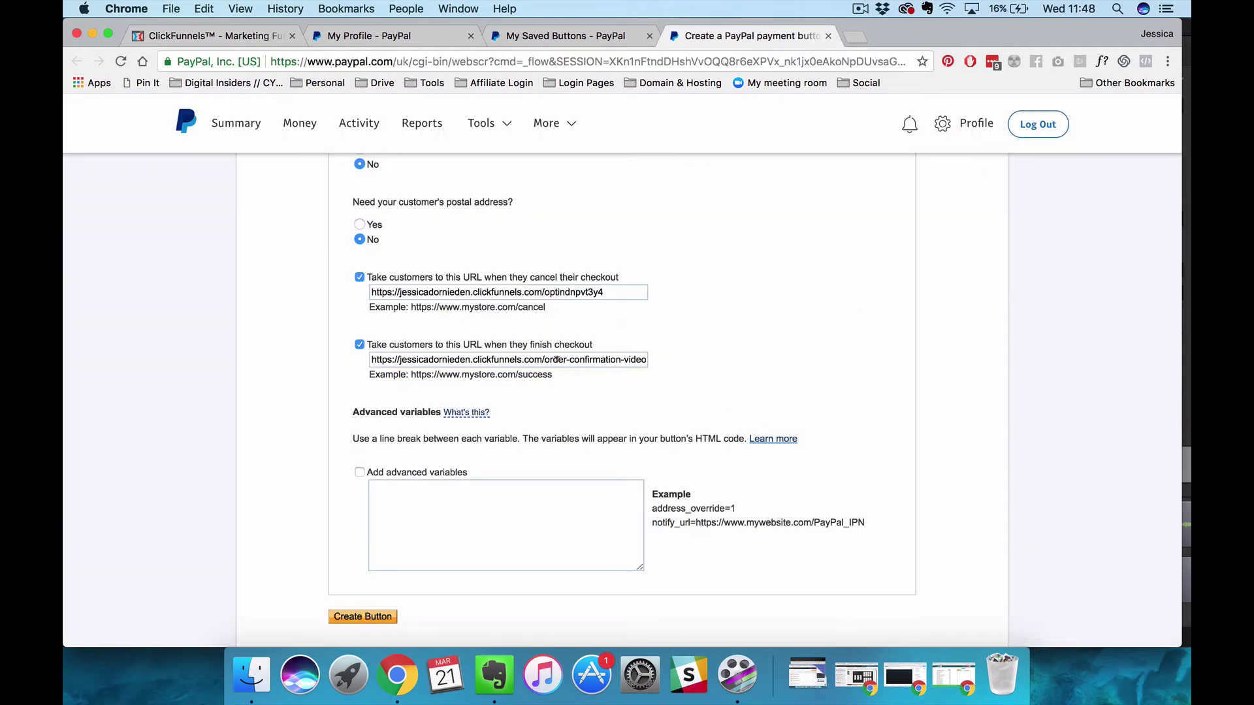
pyautogui.moveTo(554, 359); pyautogui.dragTo(654, 360)
pyautogui.click(668, 363)
pyautogui.scroll(-2, 610, 398)
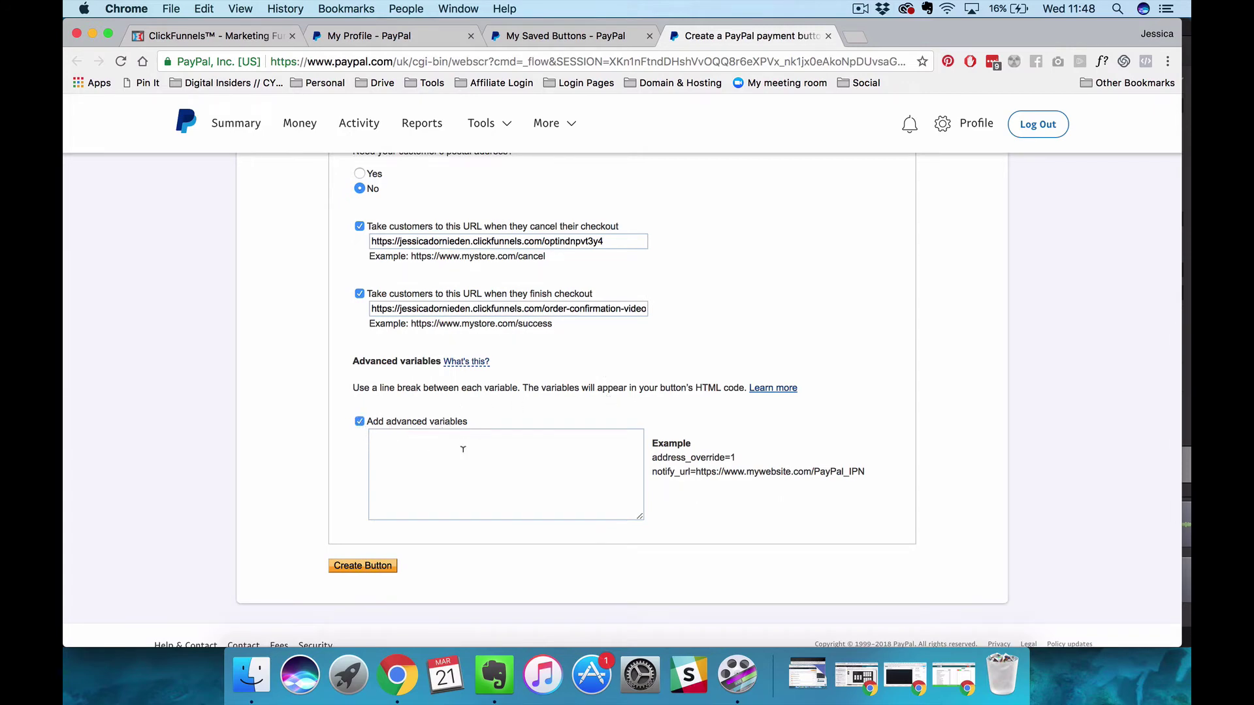
pyautogui.scroll(1, 471, 423)
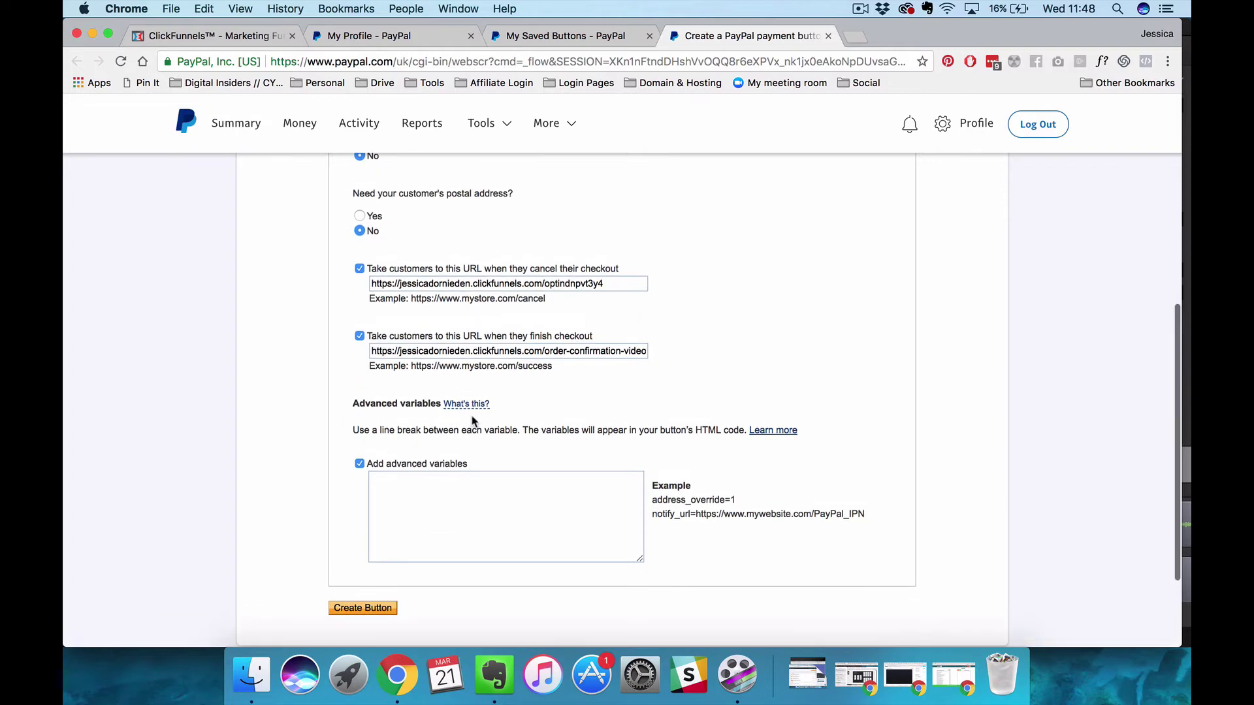
pyautogui.scroll(-2, 471, 418)
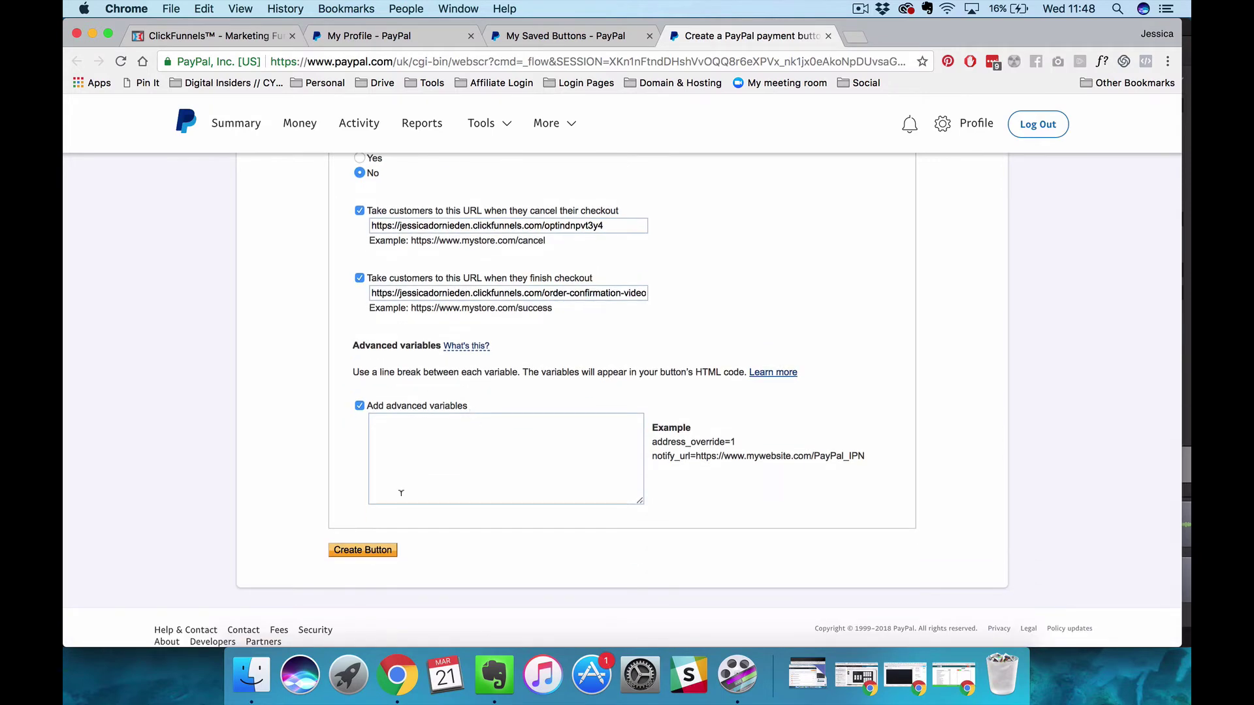
pyautogui.click(367, 550)
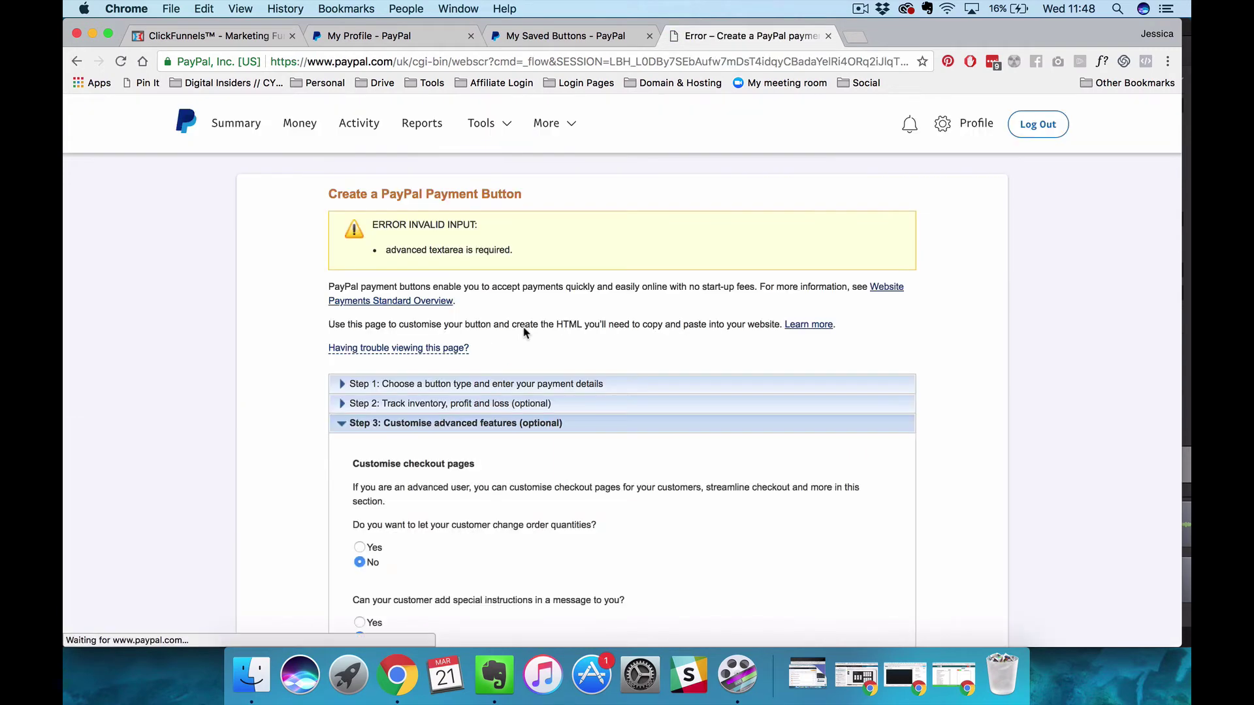
pyautogui.scroll(-3, 448, 377)
pyautogui.scroll(-10, 448, 377)
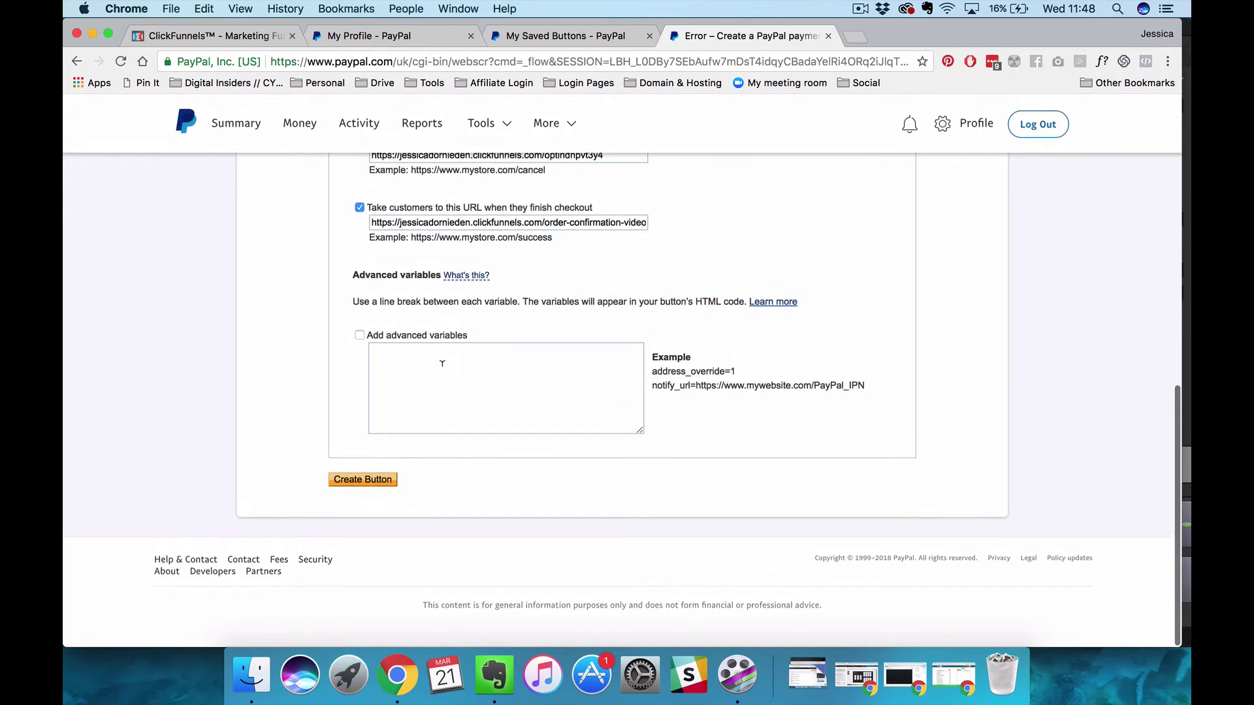
# Create the Buy Now button and copy its payment link URL from the Email tab
pyautogui.click(343, 542)
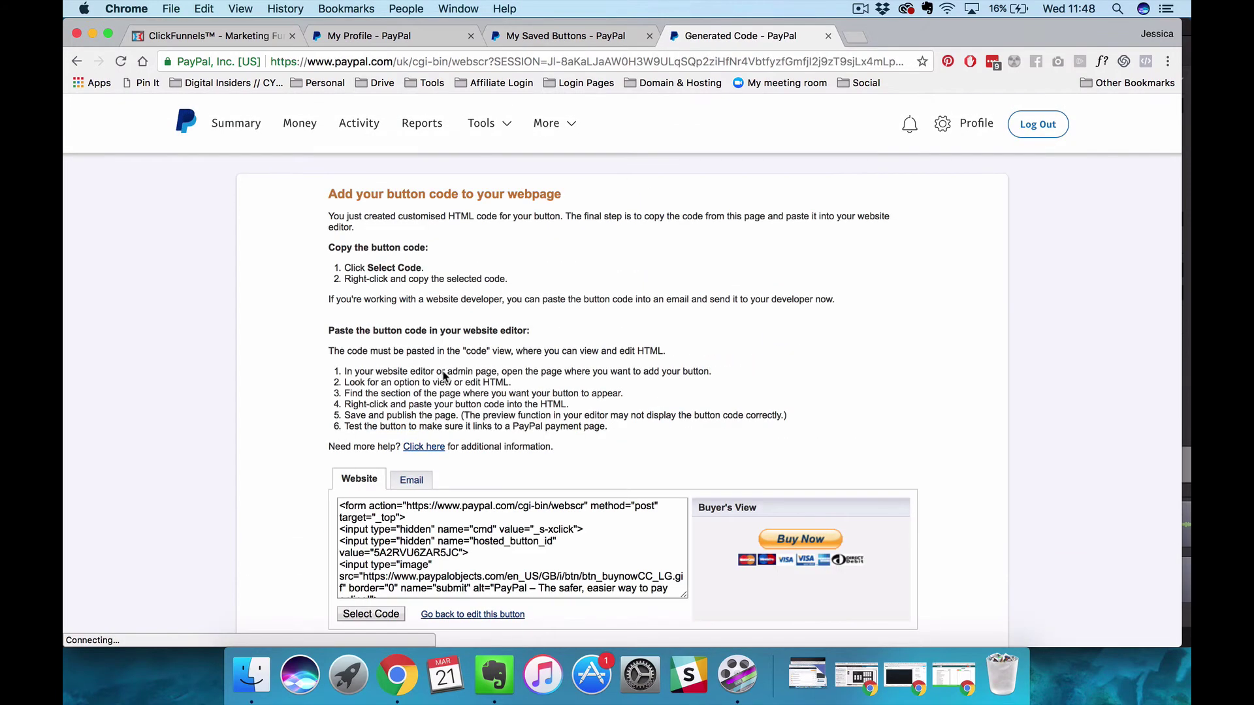
pyautogui.scroll(-5, 317, 398)
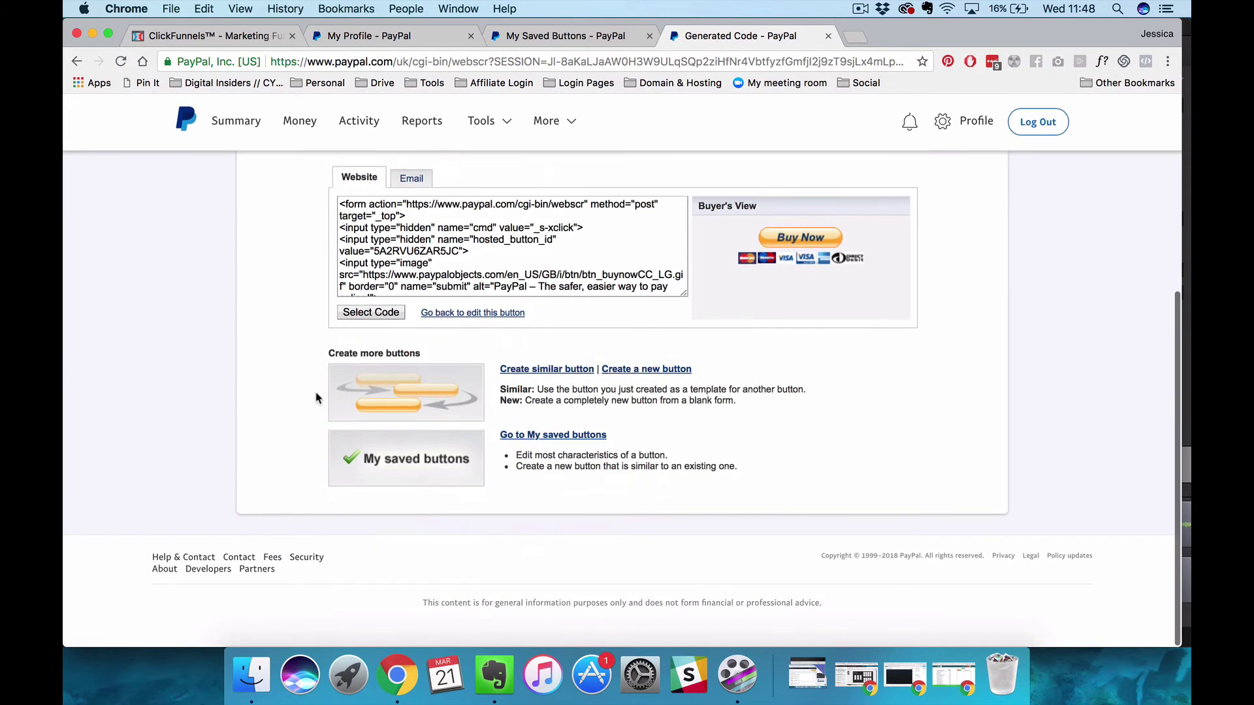
pyautogui.scroll(2, 407, 271)
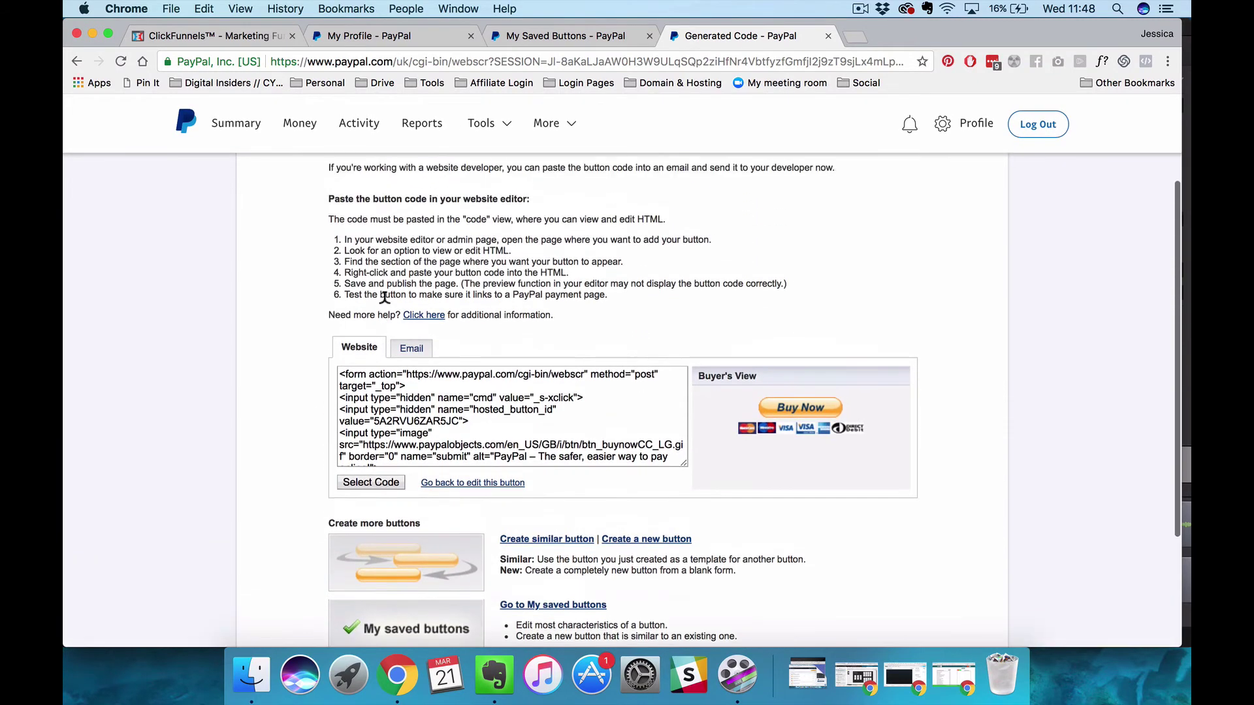
pyautogui.click(412, 323)
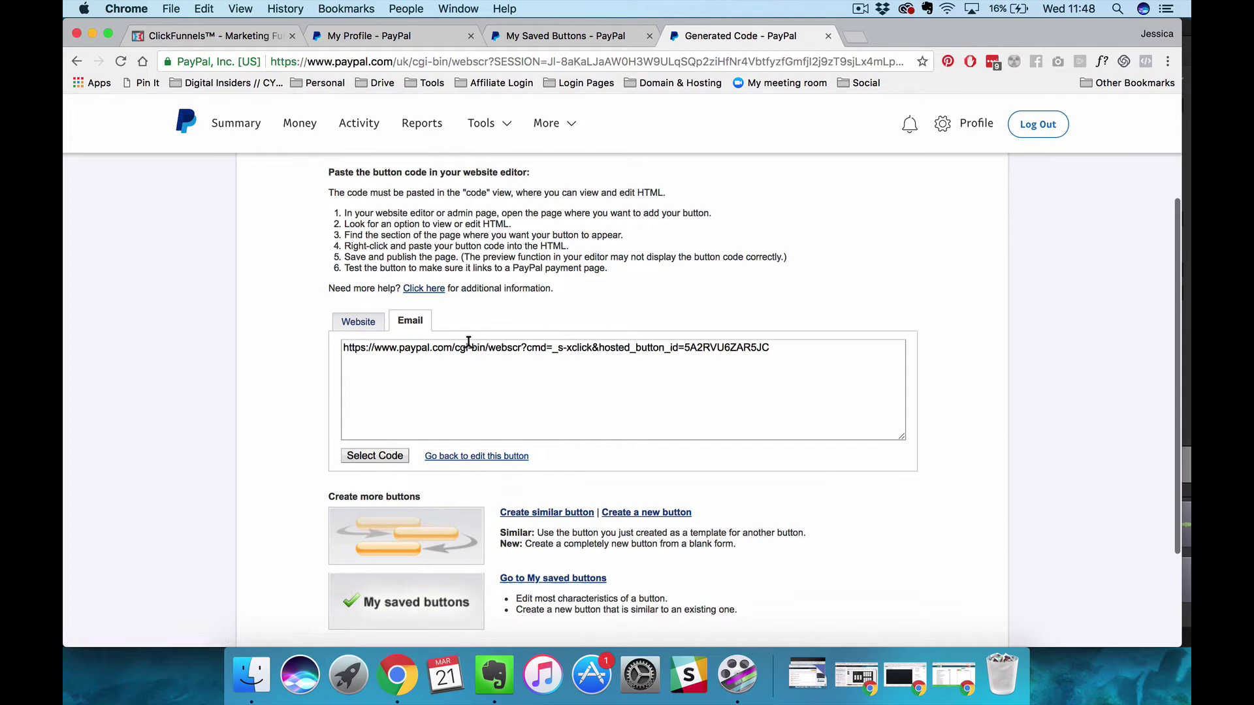
pyautogui.click(494, 347)
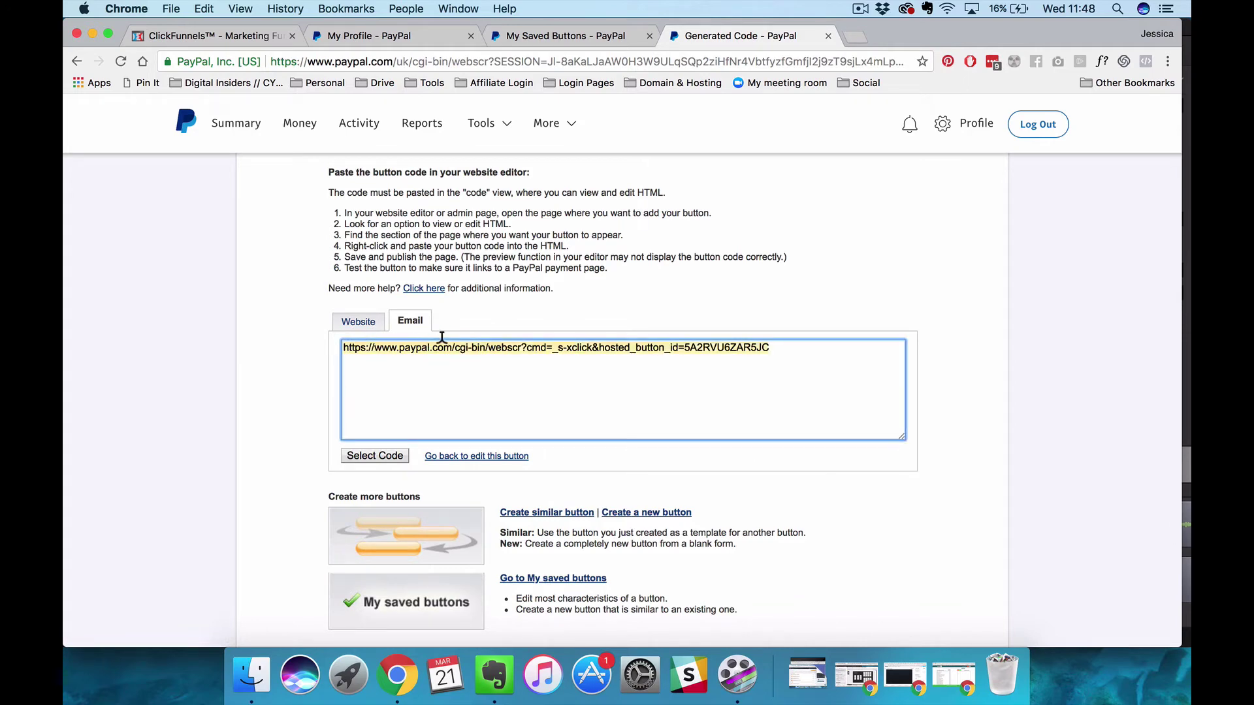
pyautogui.press('super+c')
pyautogui.scroll(-2, 185, 482)
pyautogui.scroll(5, 241, 478)
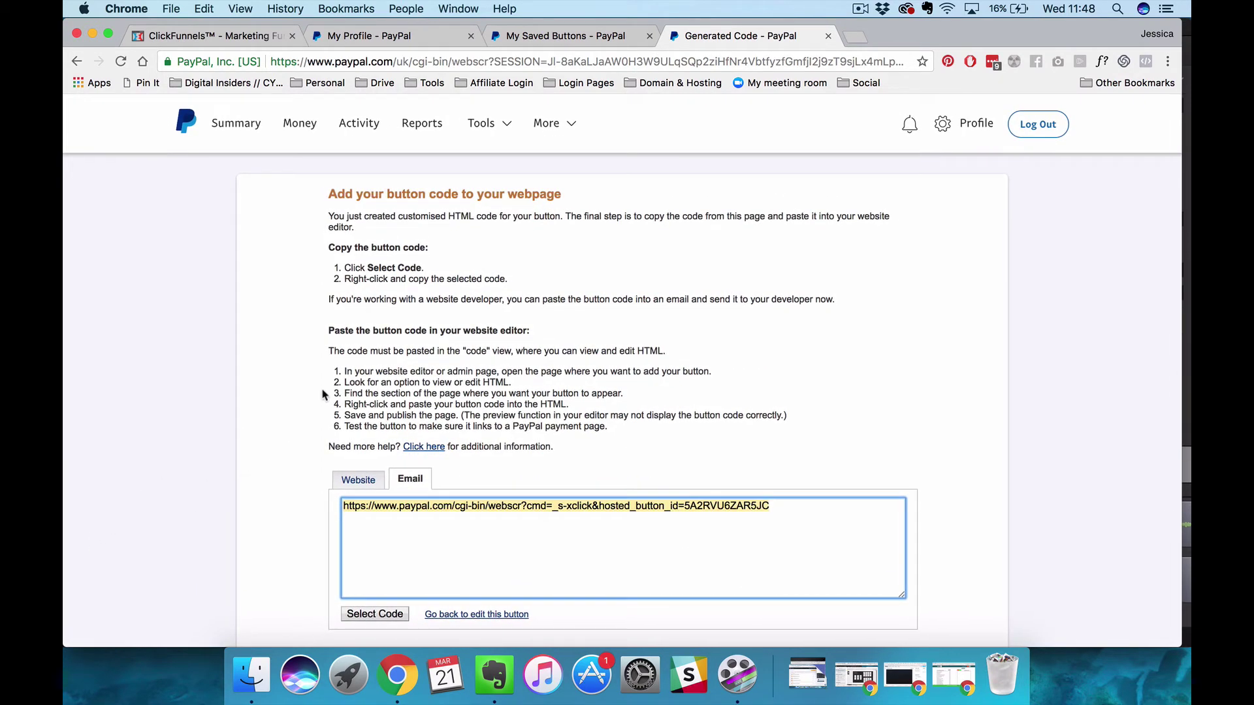
# Reload My Saved Buttons, edit the Video Sample button, and expand its Step 3 return URLs
pyautogui.click(829, 36)
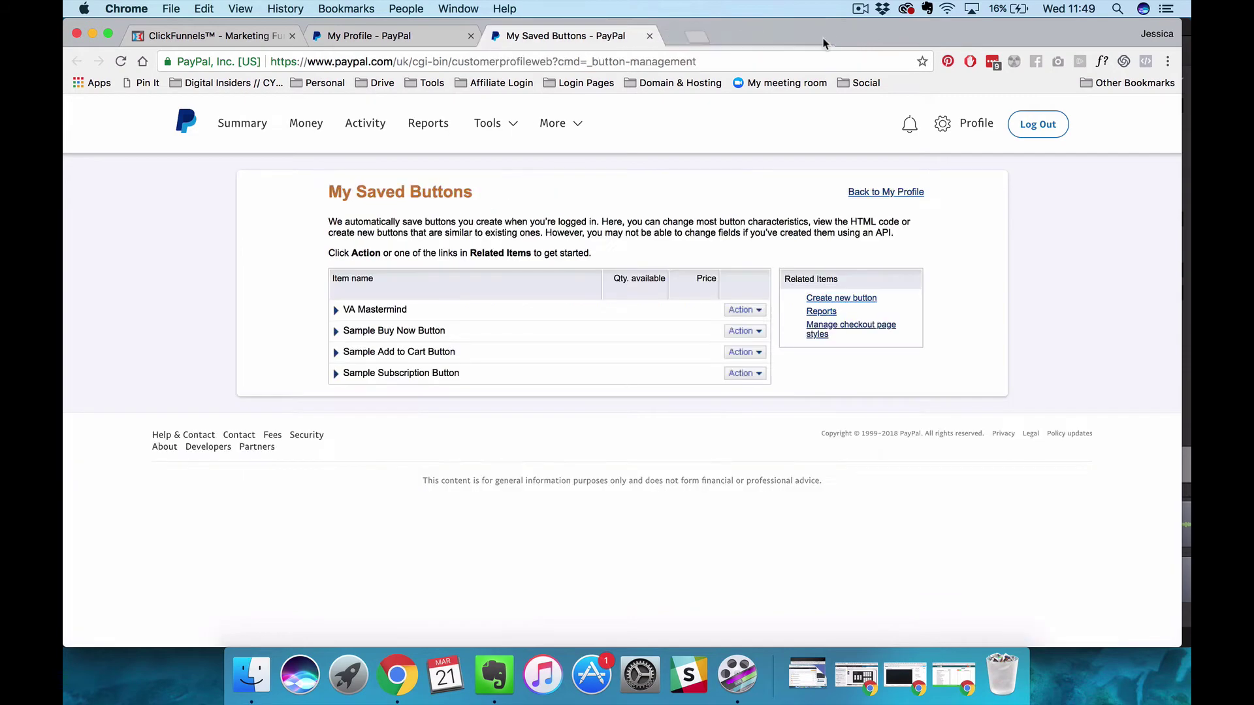
pyautogui.click(121, 61)
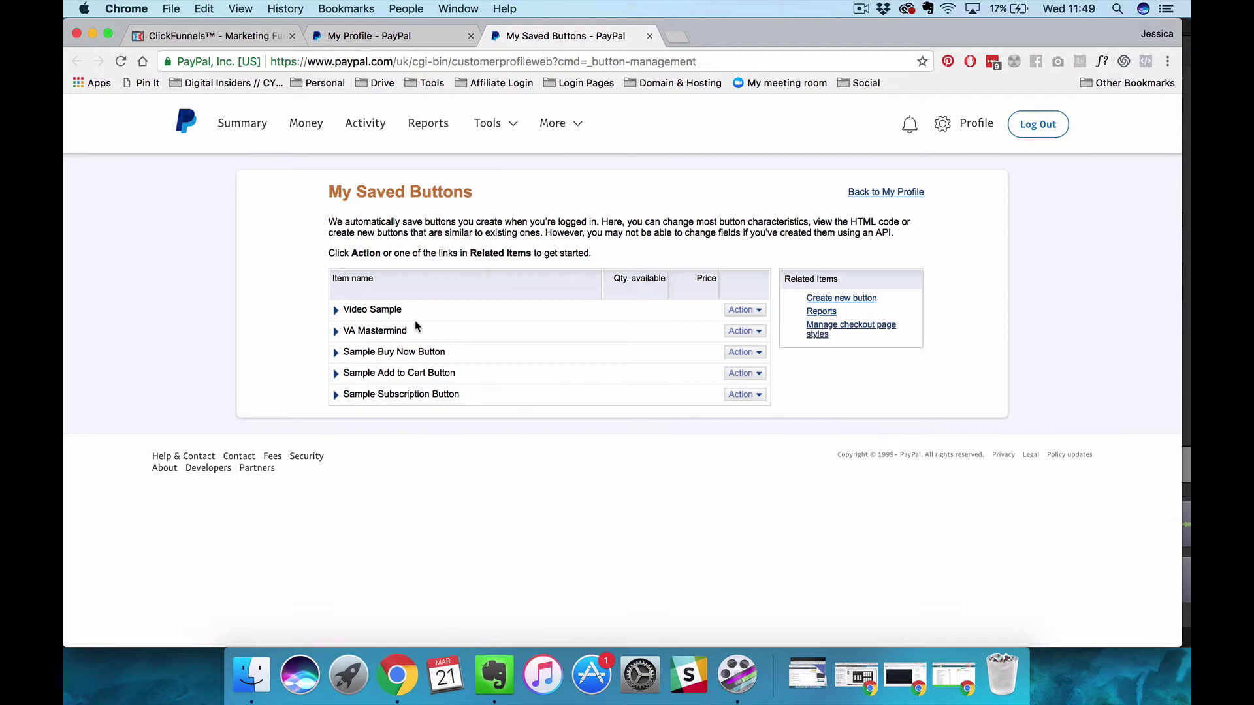
pyautogui.click(761, 310)
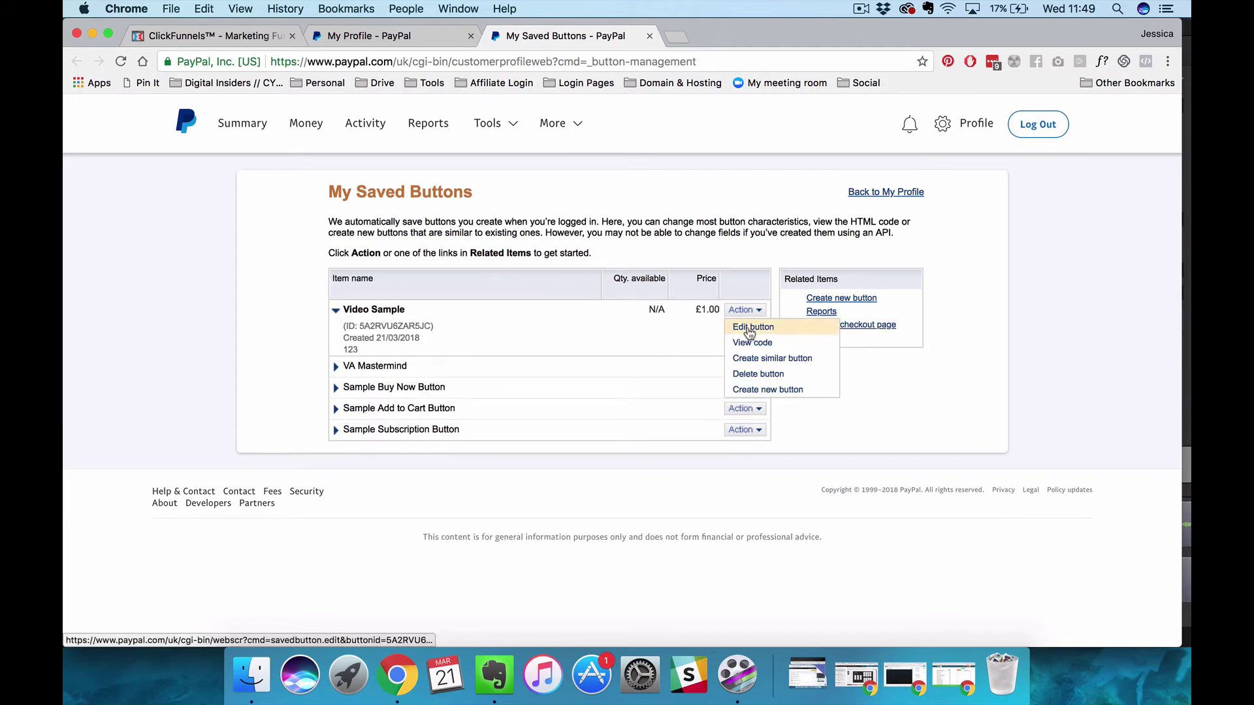
pyautogui.click(752, 327)
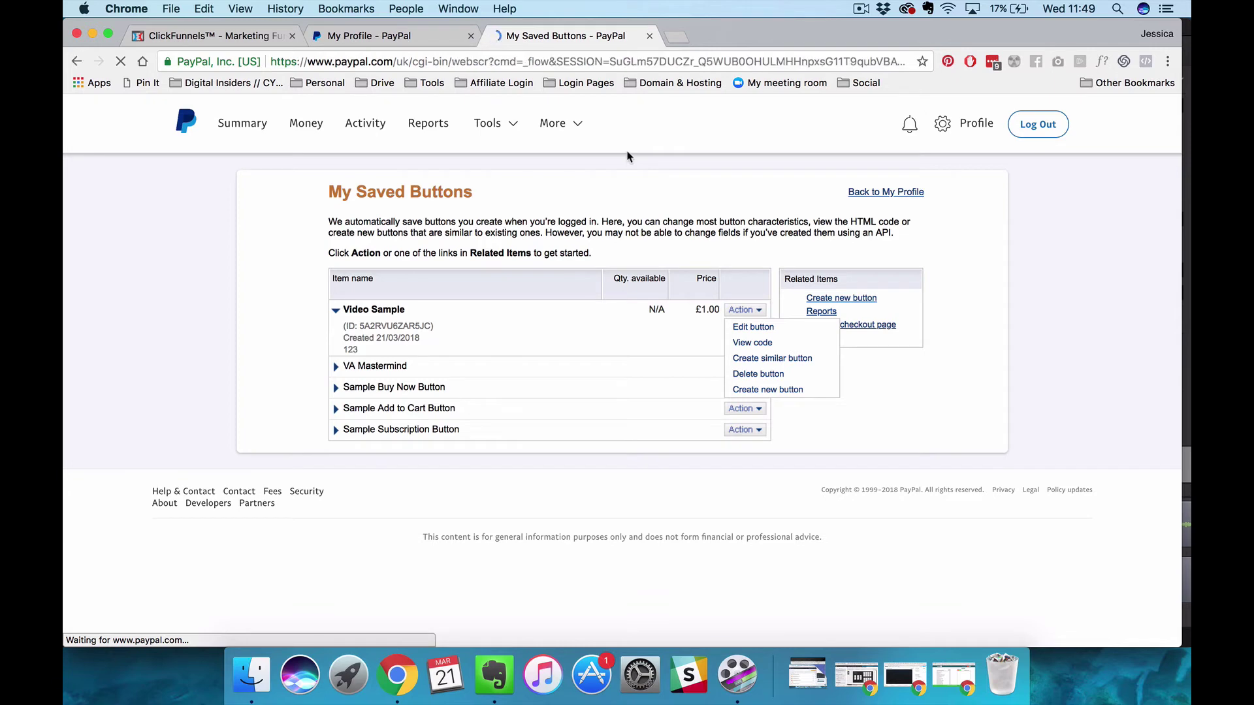
pyautogui.scroll(-10, 547, 293)
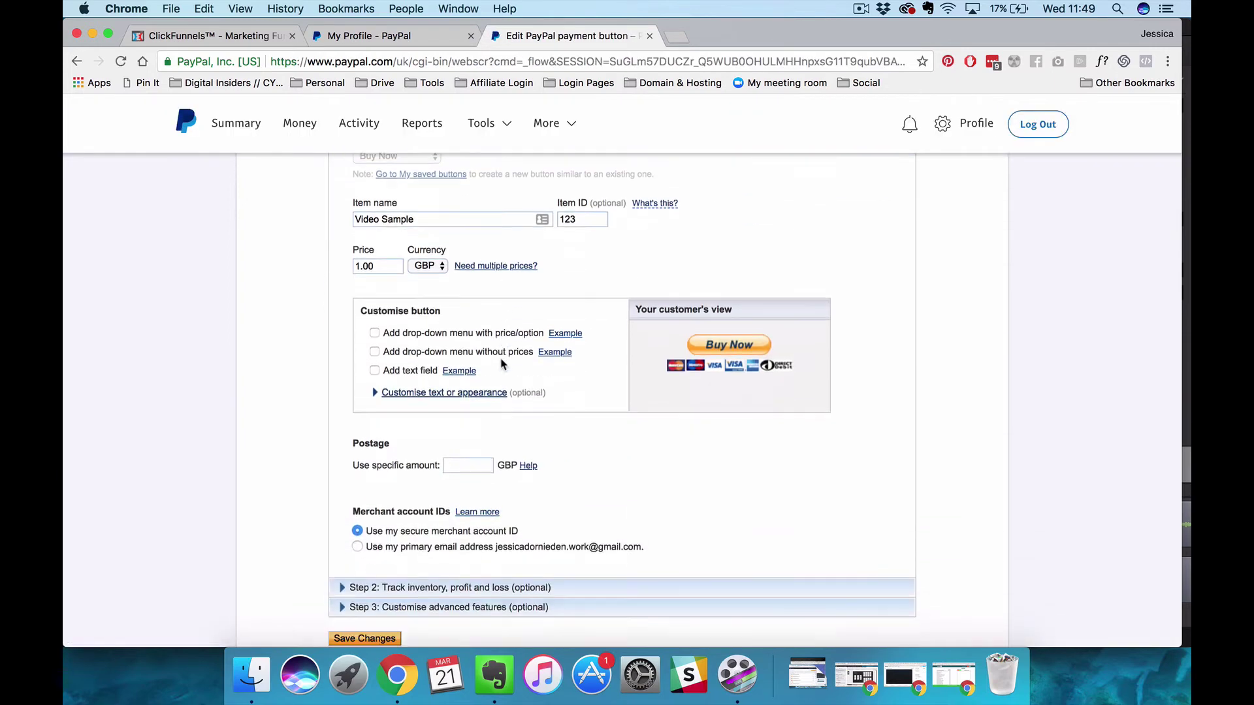
pyautogui.click(445, 237)
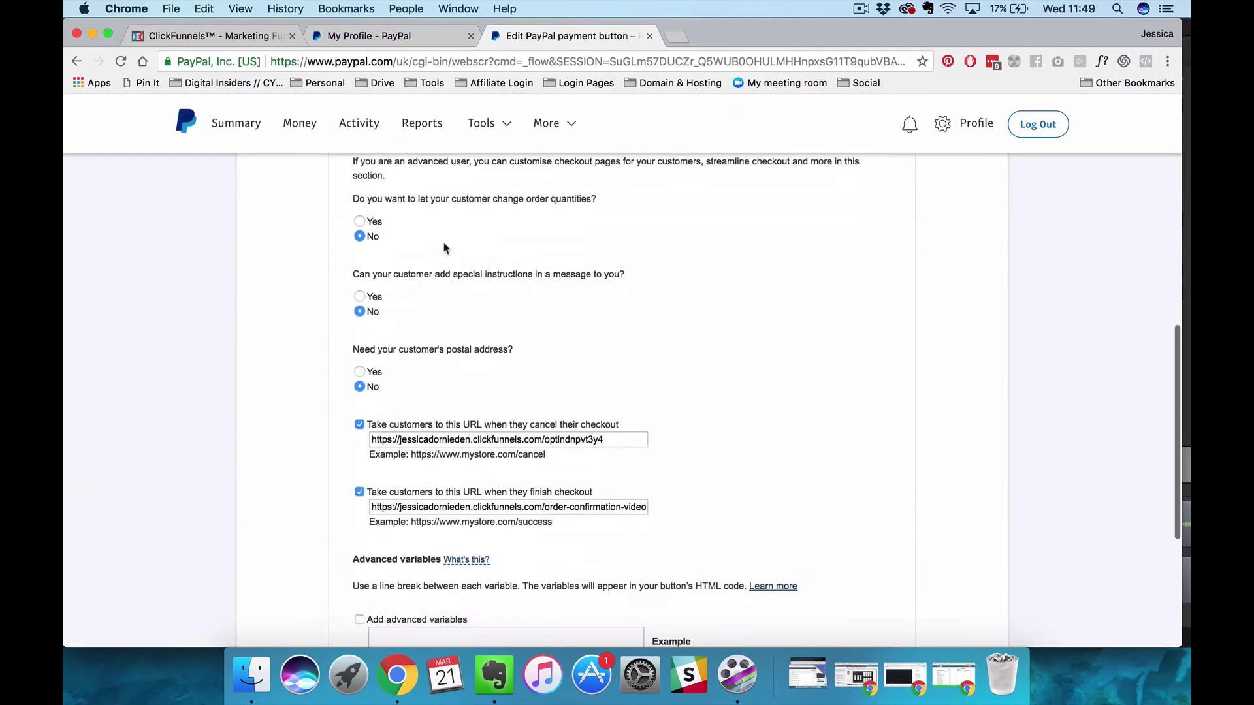
pyautogui.scroll(-3, 326, 418)
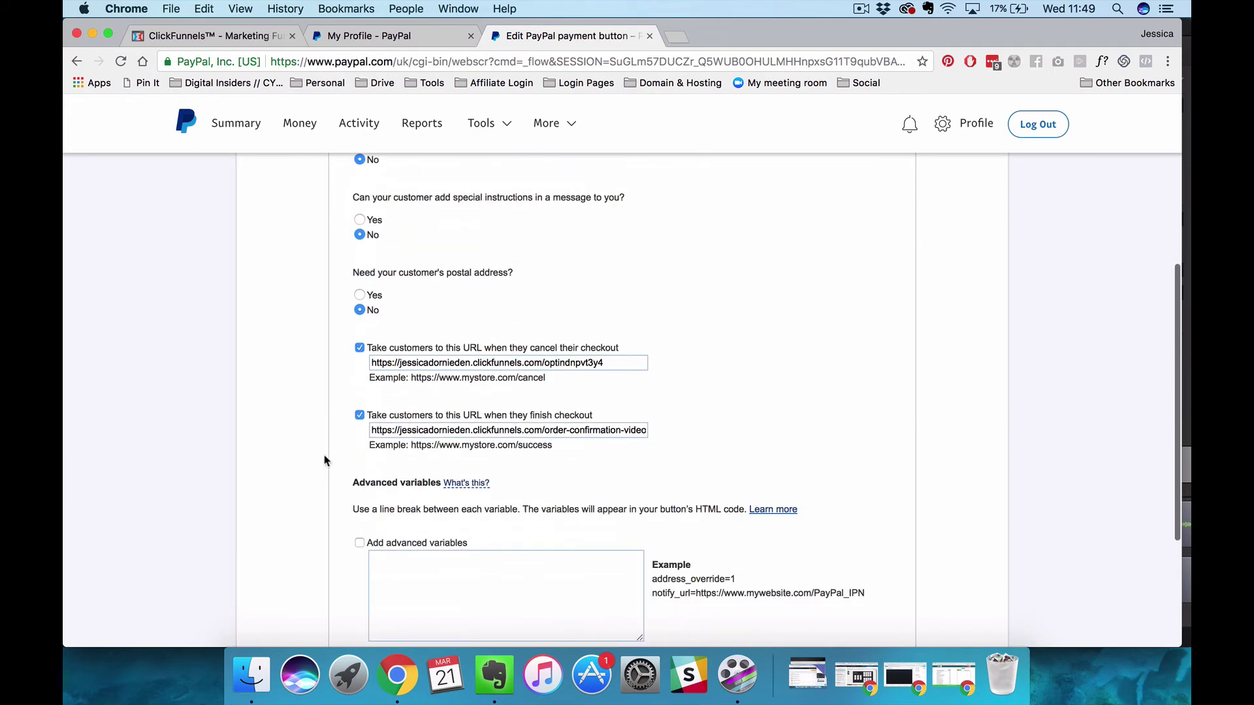
pyautogui.scroll(-1, 326, 456)
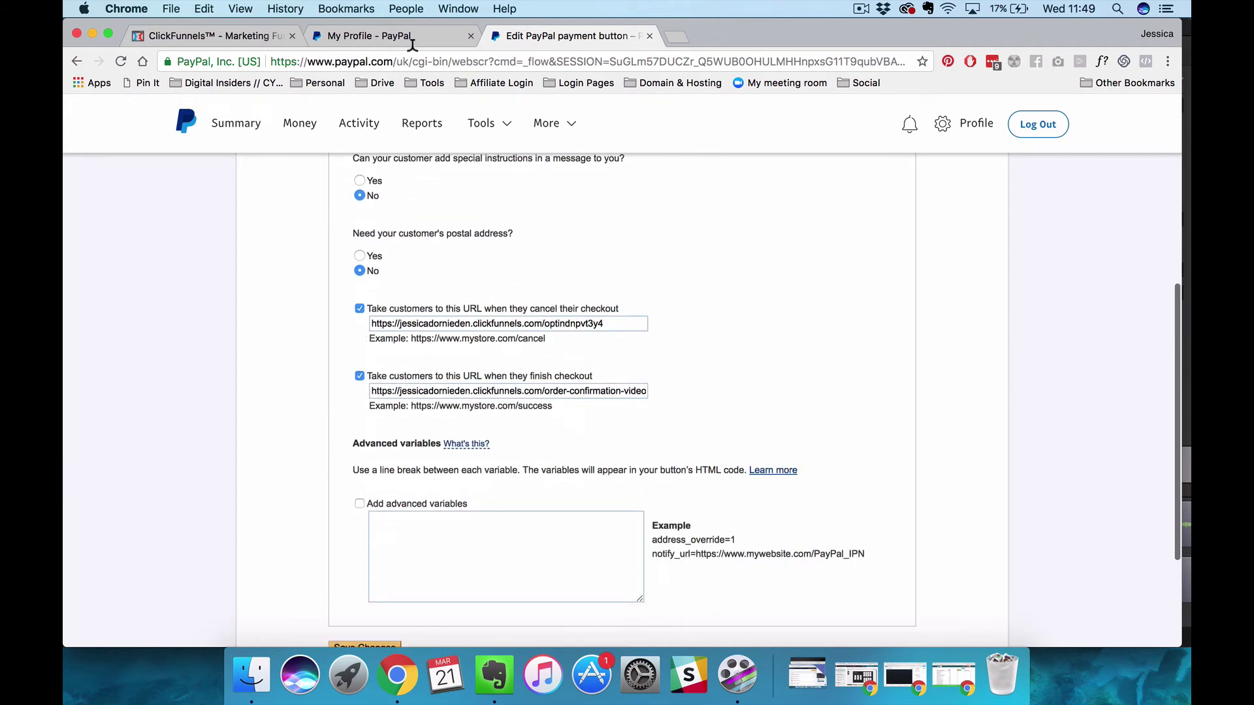
# Open the Video Sample funnel's Settings and scroll to 3rd Party Membership Access listing PayPal
pyautogui.click(236, 32)
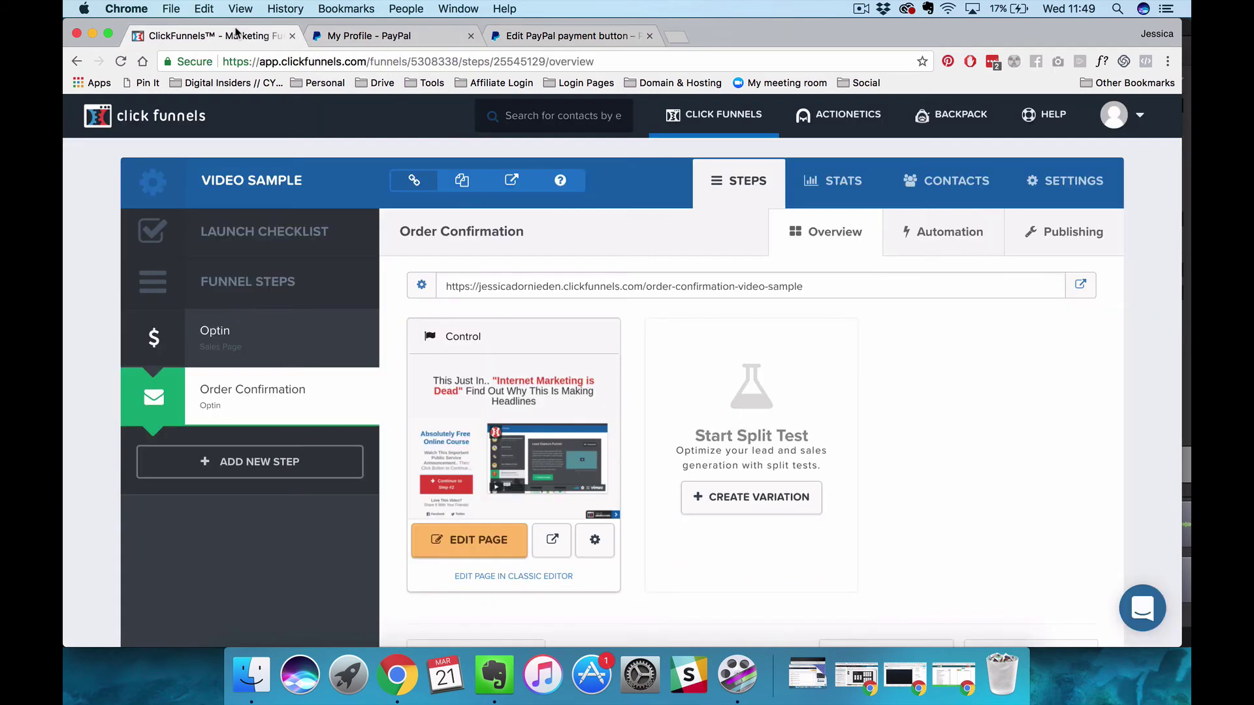
pyautogui.click(232, 357)
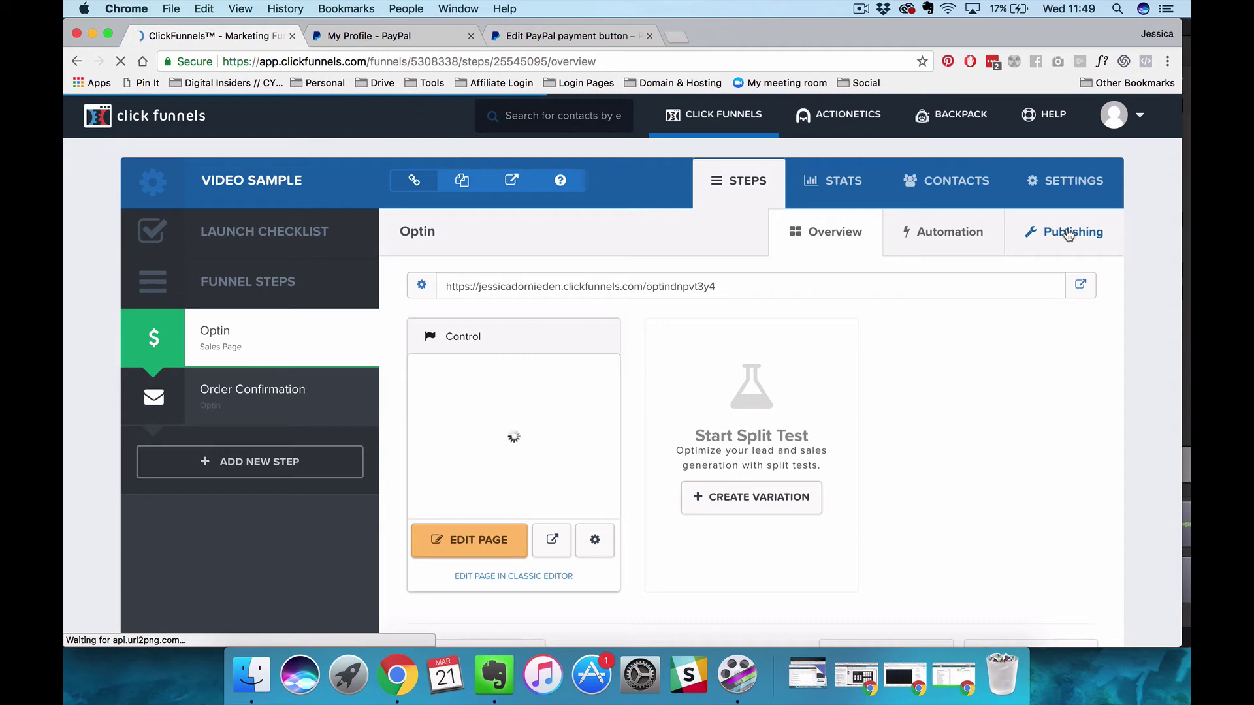
pyautogui.click(1085, 197)
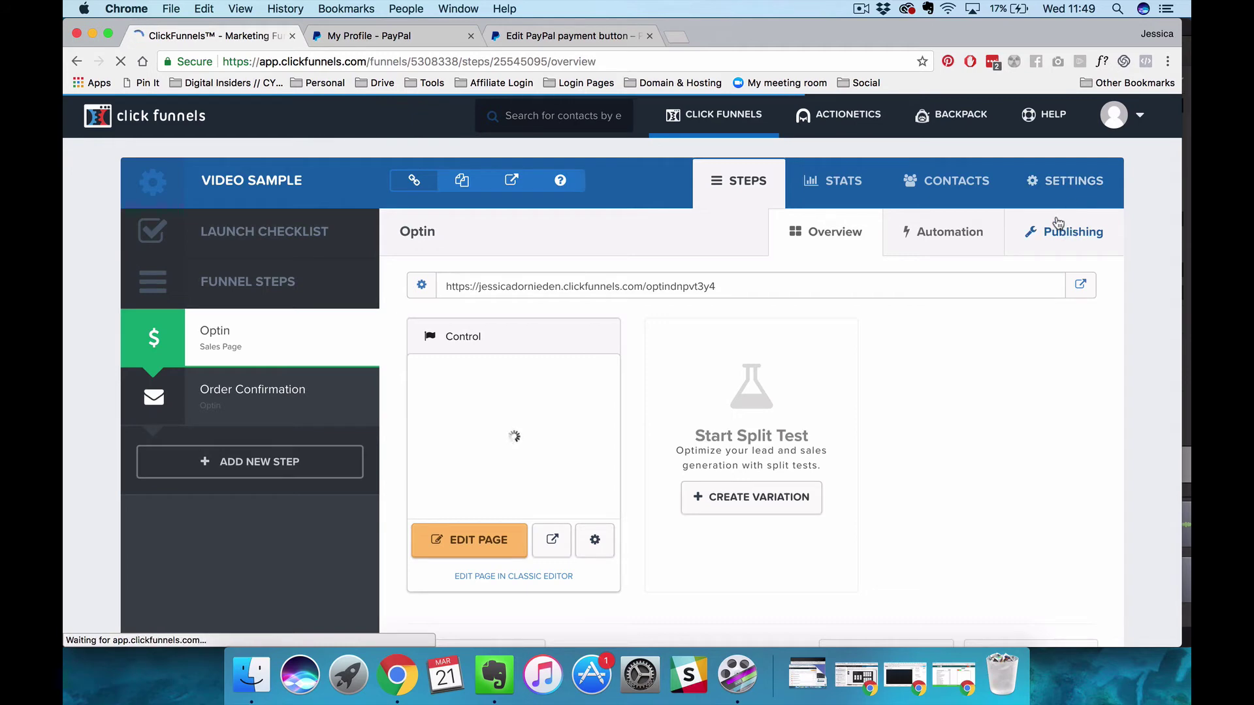
pyautogui.scroll(-15, 925, 331)
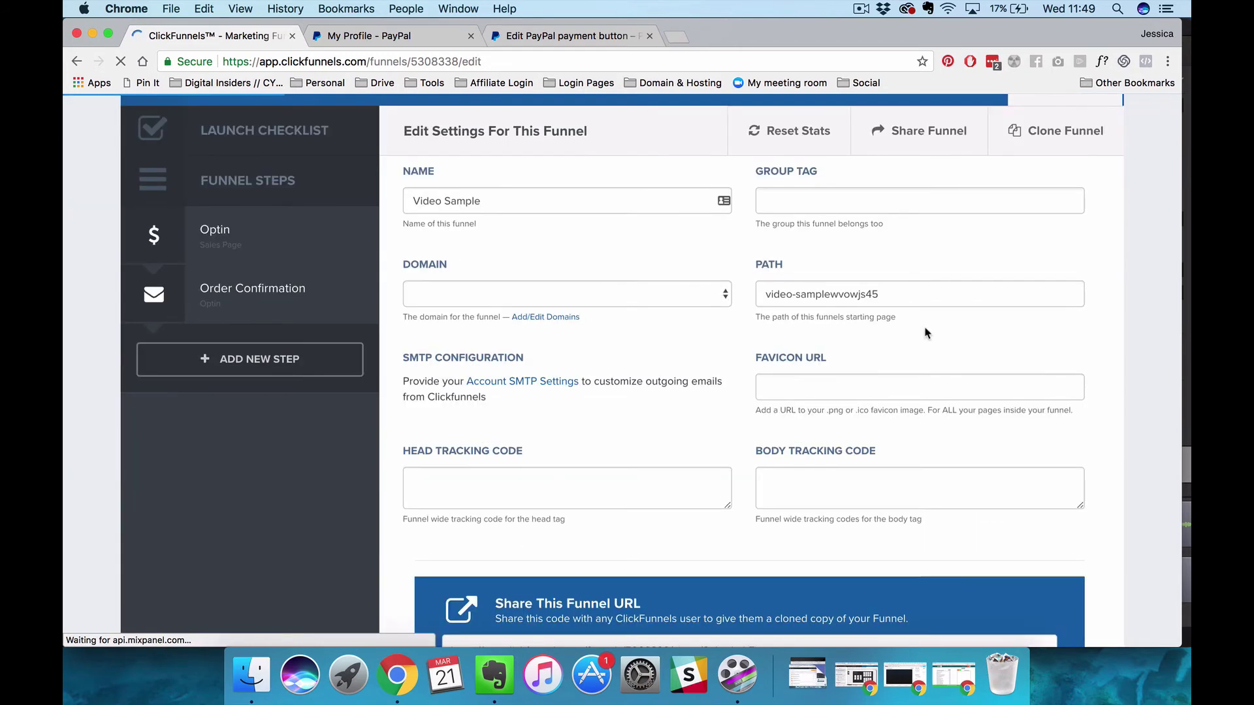
pyautogui.scroll(-10, 925, 332)
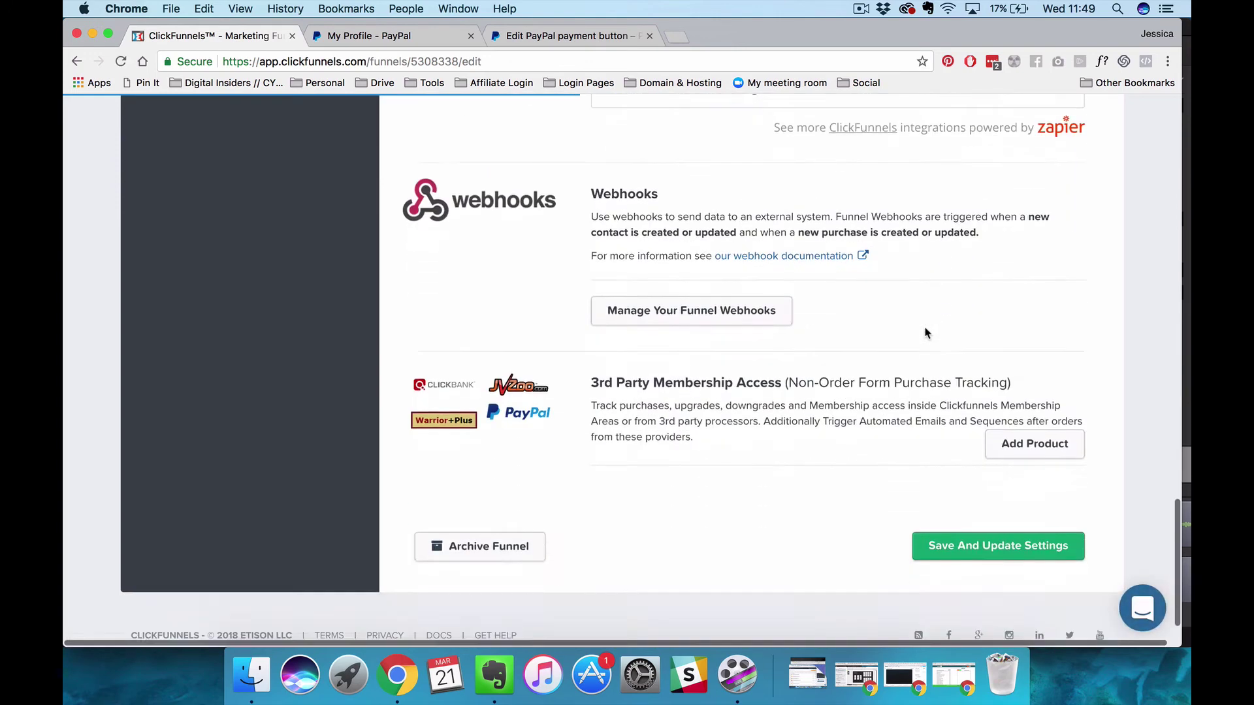
pyautogui.moveTo(593, 350); pyautogui.dragTo(1031, 354)
pyautogui.click(1031, 354)
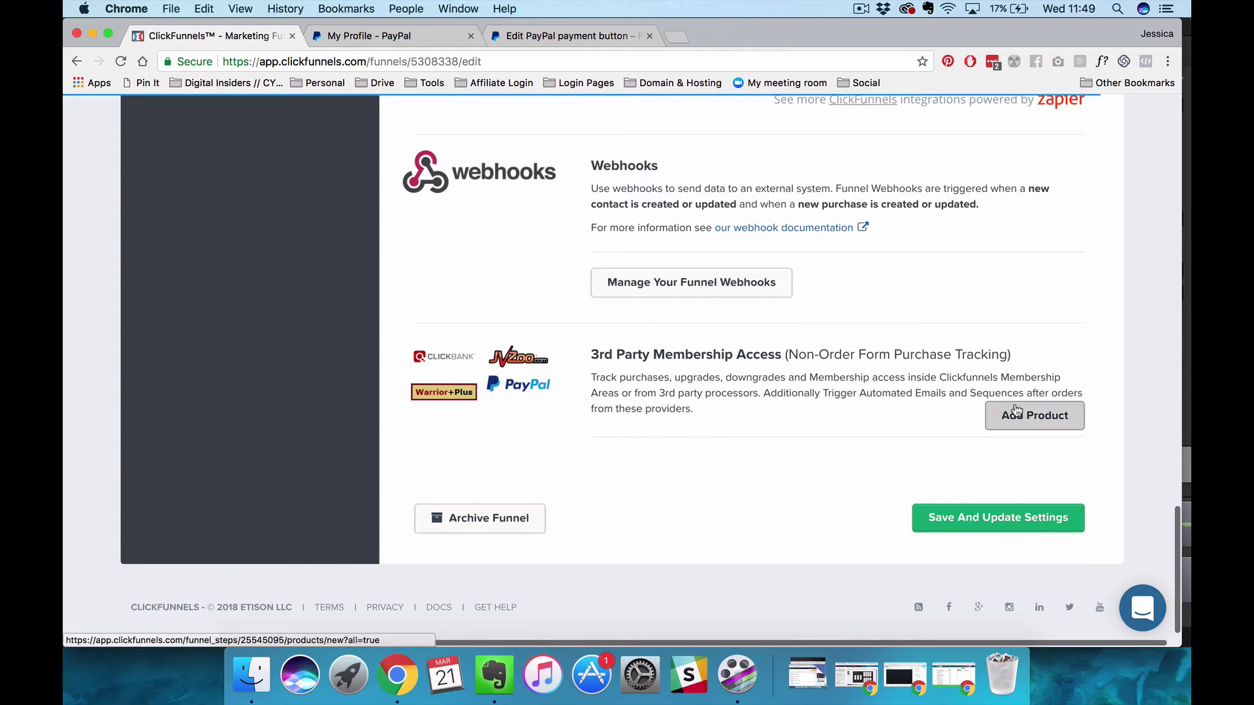
# Add a new product 'Video Sample' with PayPal billing, amount 1.00 and currency GBP
pyautogui.click(993, 414)
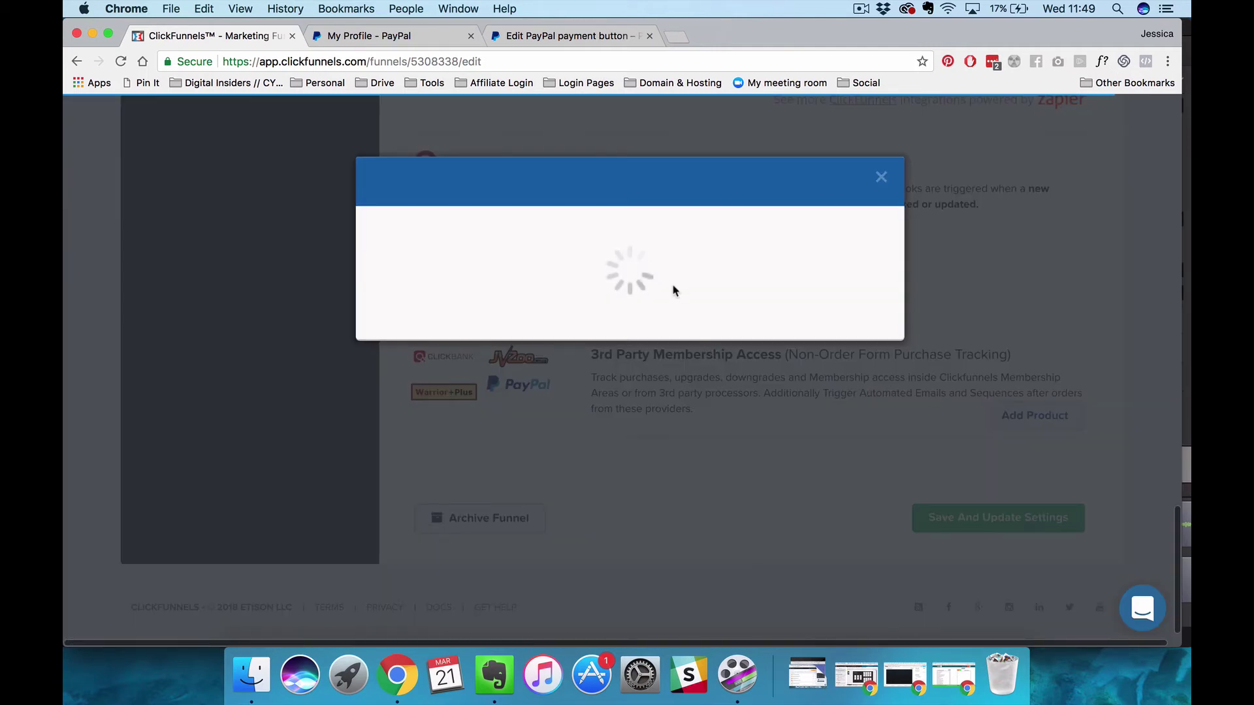
pyautogui.click(396, 295)
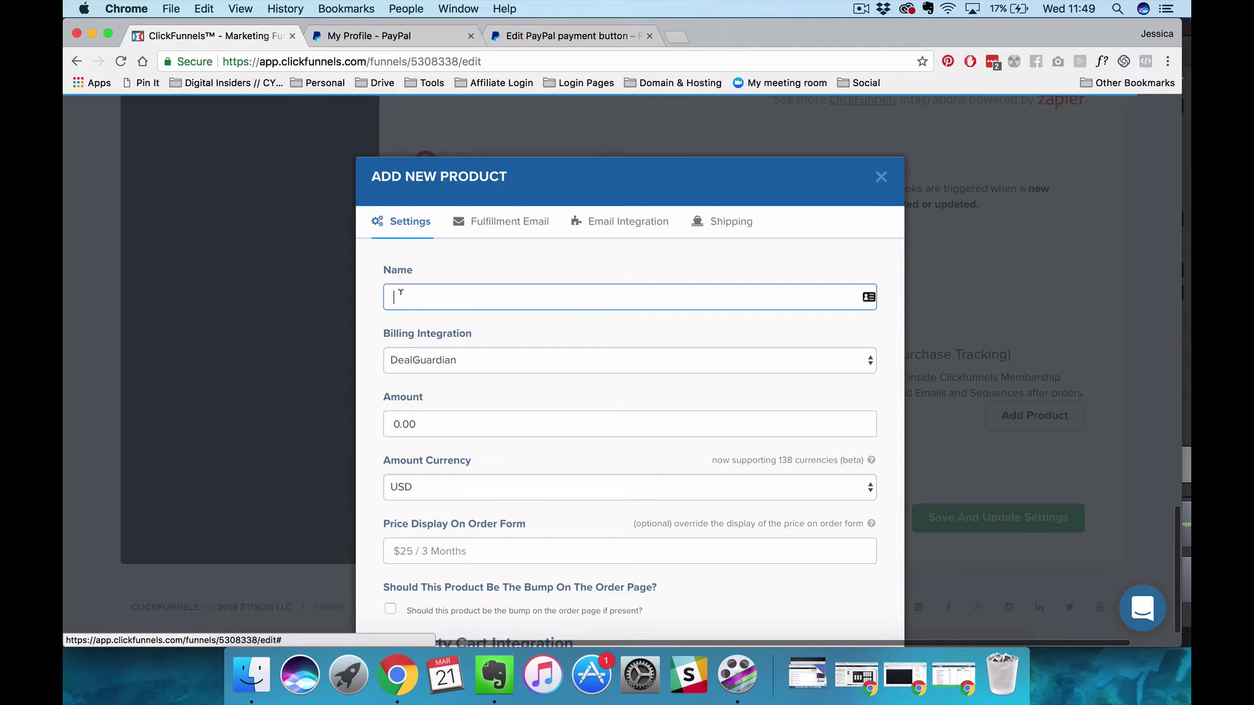
pyautogui.write('Video Sam')
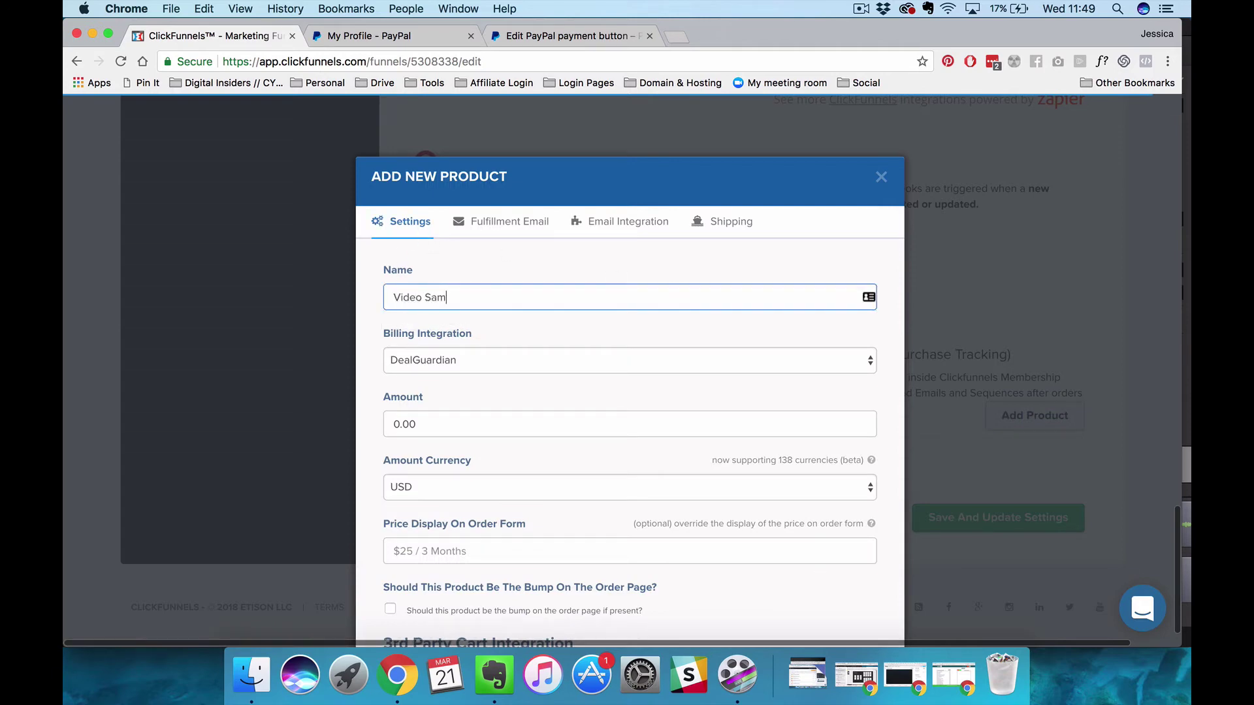
pyautogui.write('ple')
pyautogui.press('Tab')
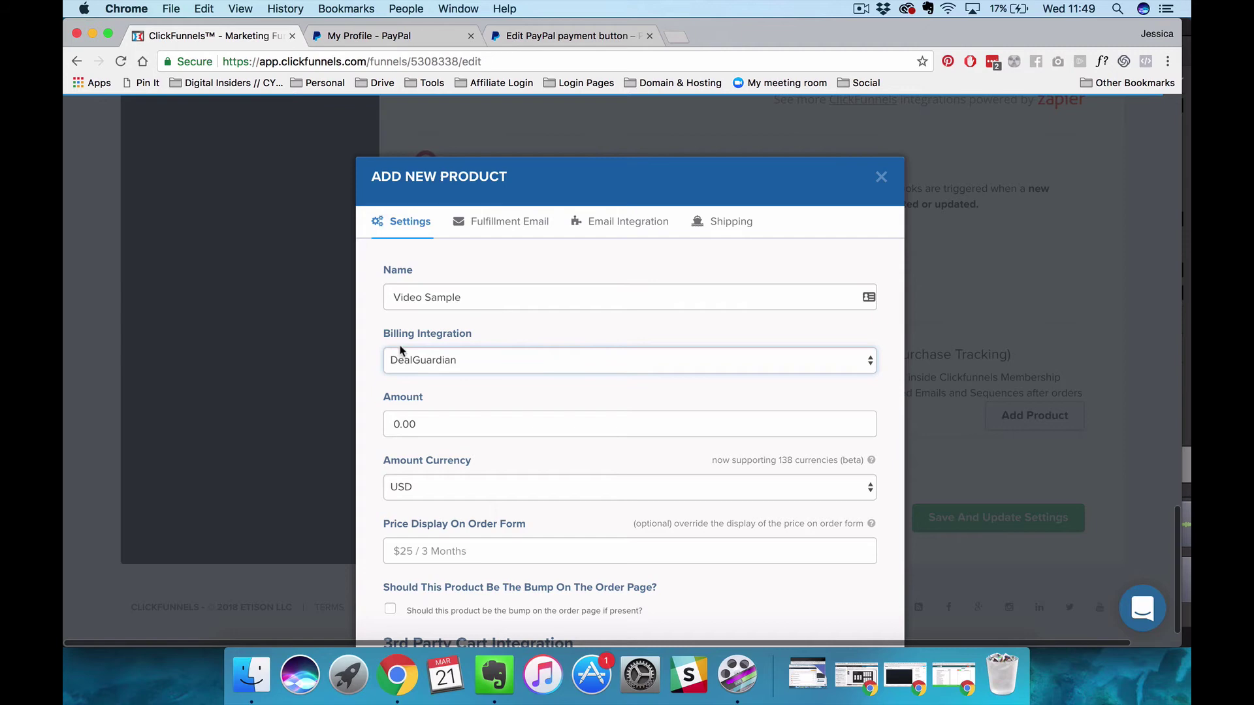
pyautogui.click(401, 356)
pyautogui.click(398, 390)
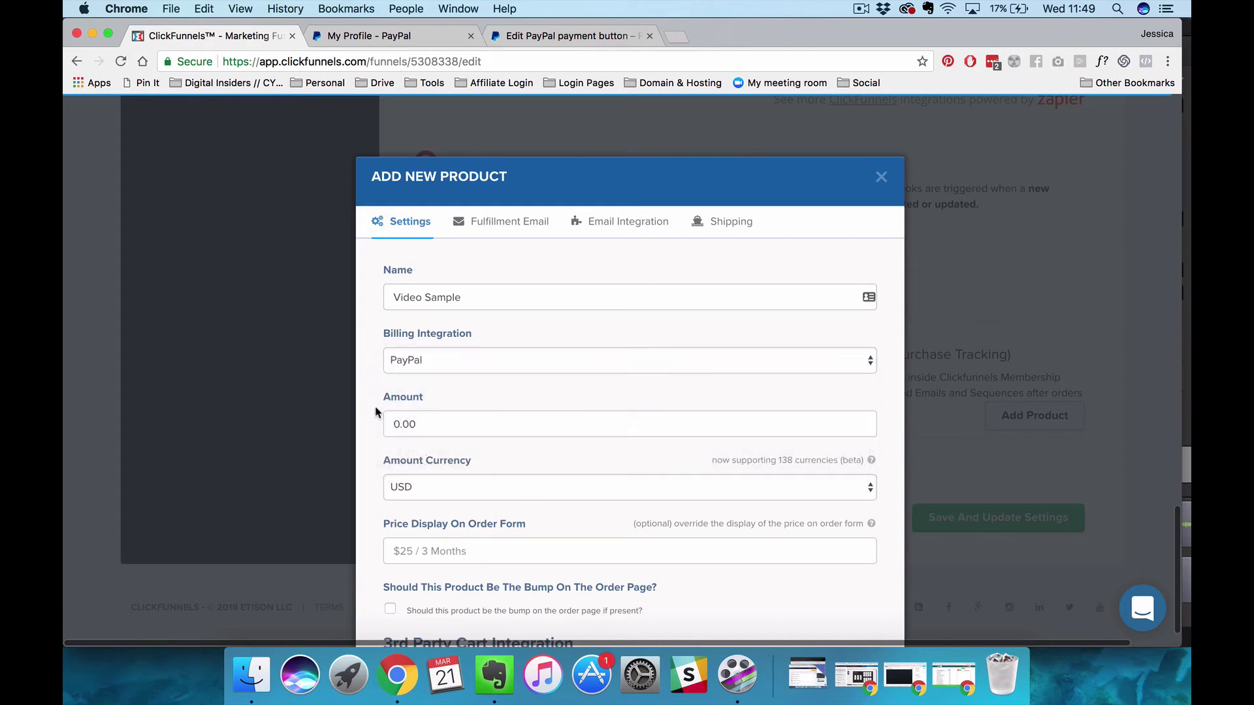
pyautogui.click(402, 425)
pyautogui.click(398, 485)
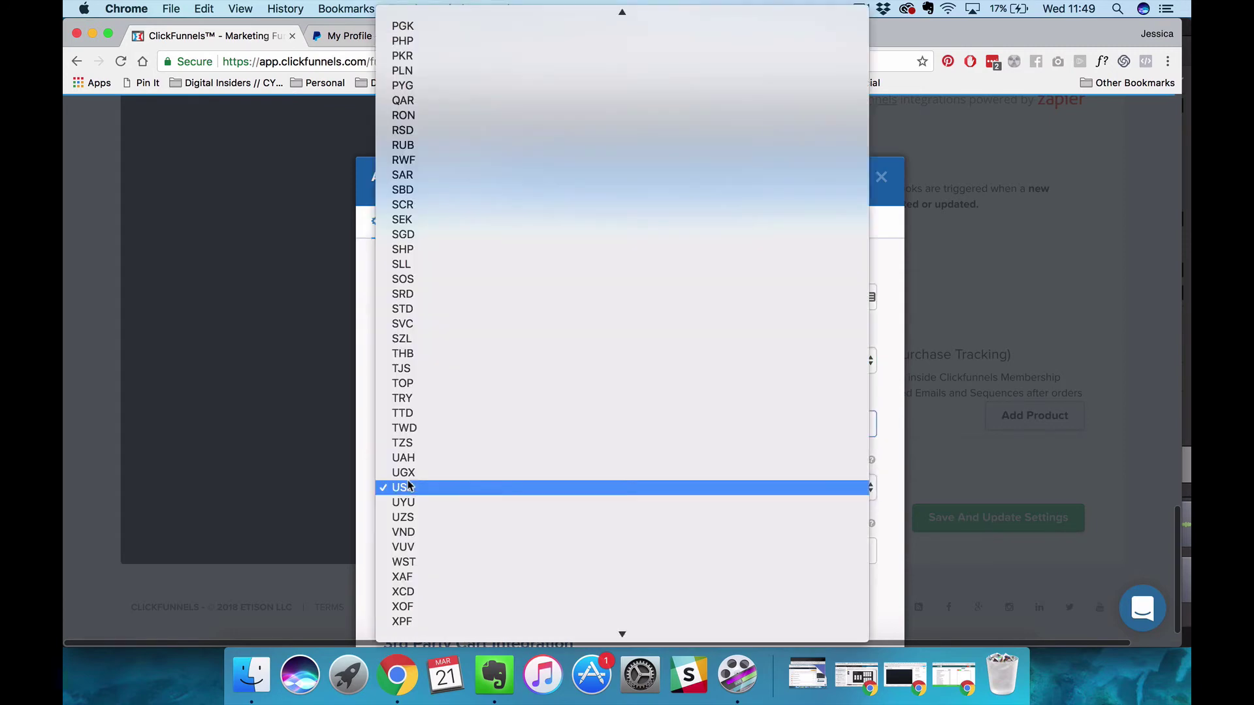
pyautogui.press('g')
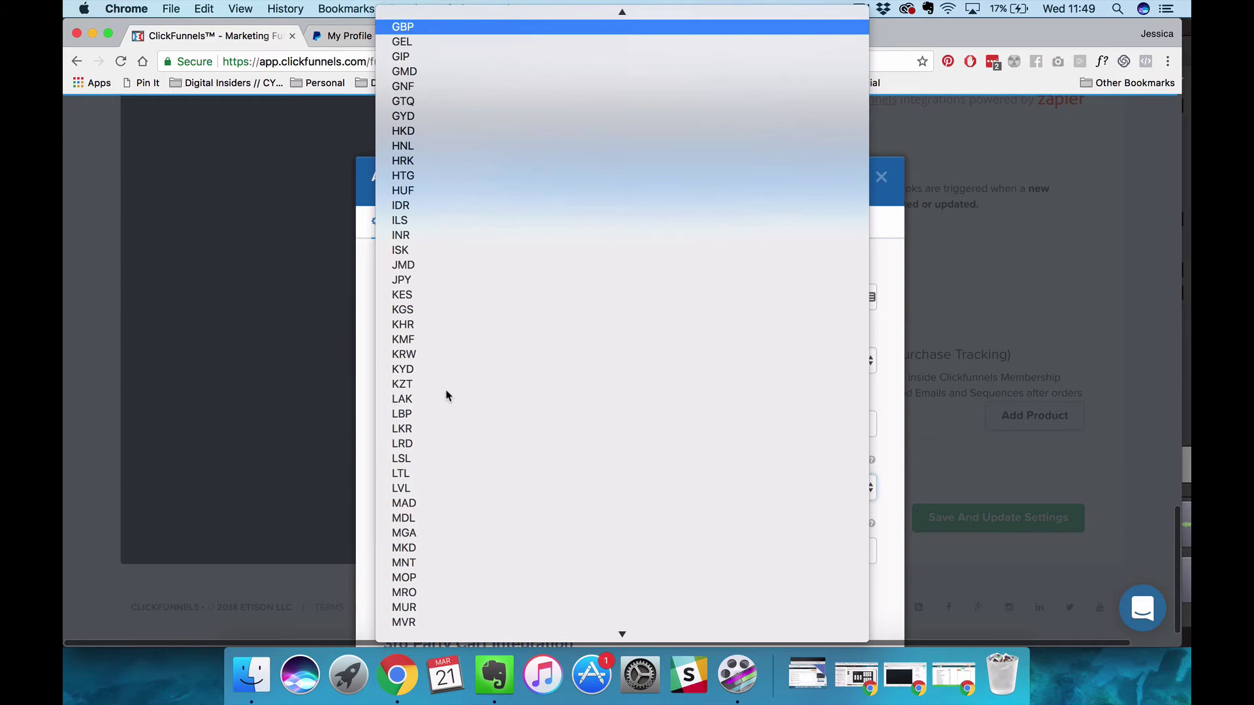
pyautogui.click(444, 101)
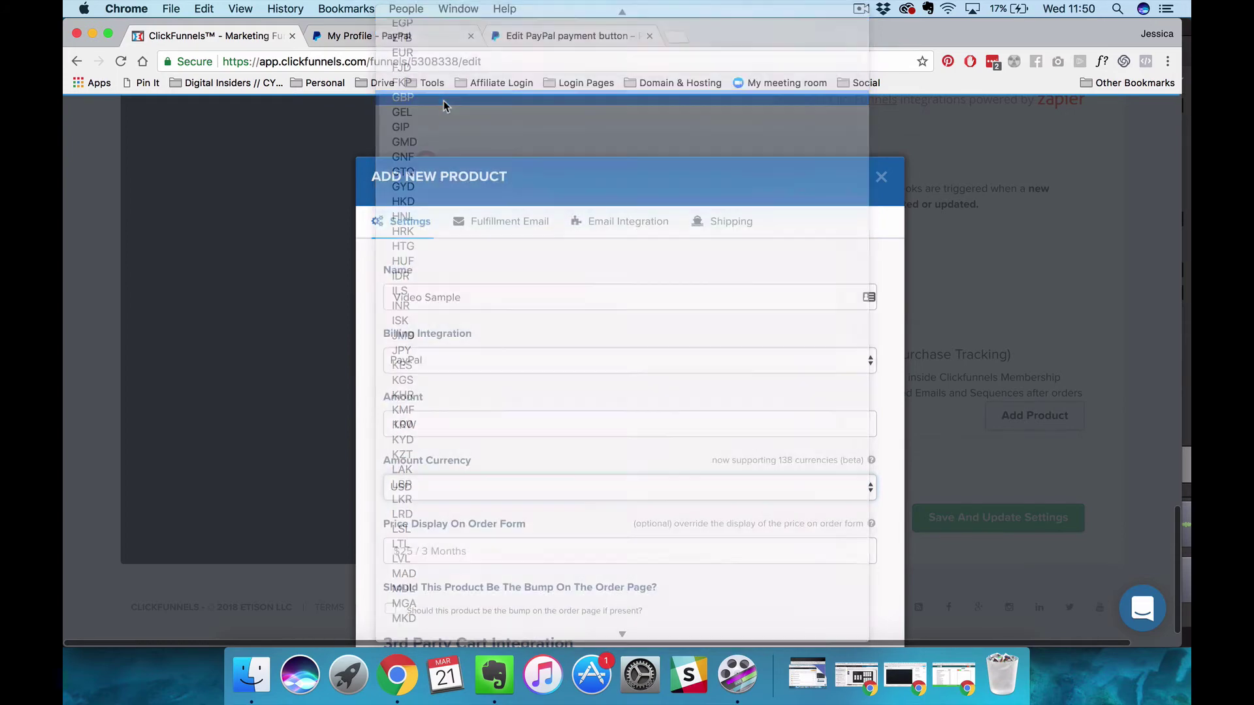
# Confirm the PayPal button's item ID and enter 123 as the product's Cart Product
pyautogui.scroll(-3, 372, 448)
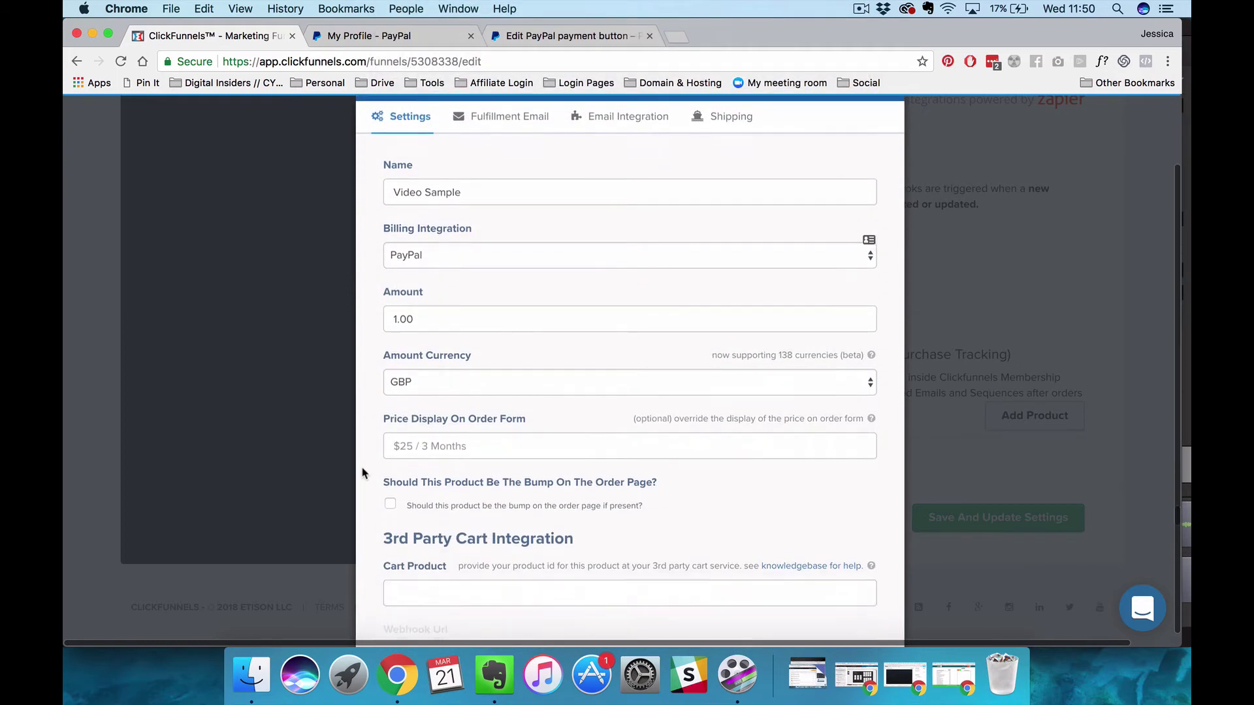
pyautogui.scroll(-5, 363, 473)
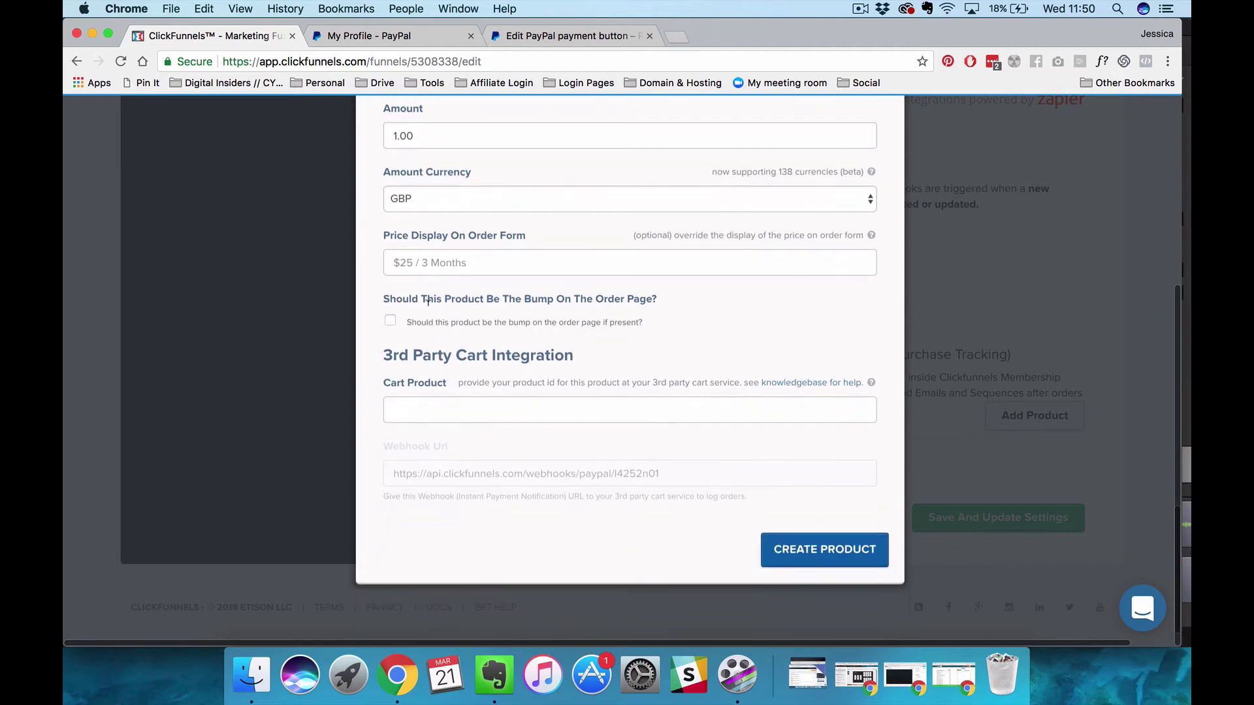
pyautogui.scroll(-1, 392, 327)
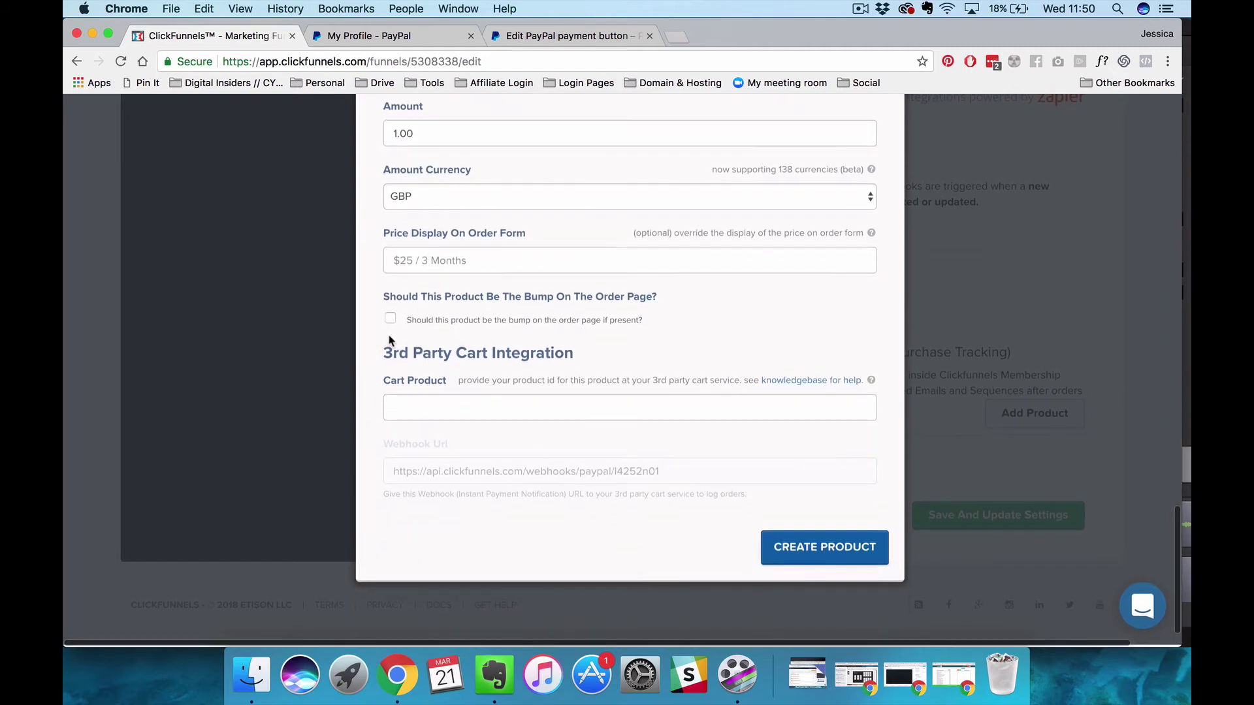
pyautogui.click(408, 406)
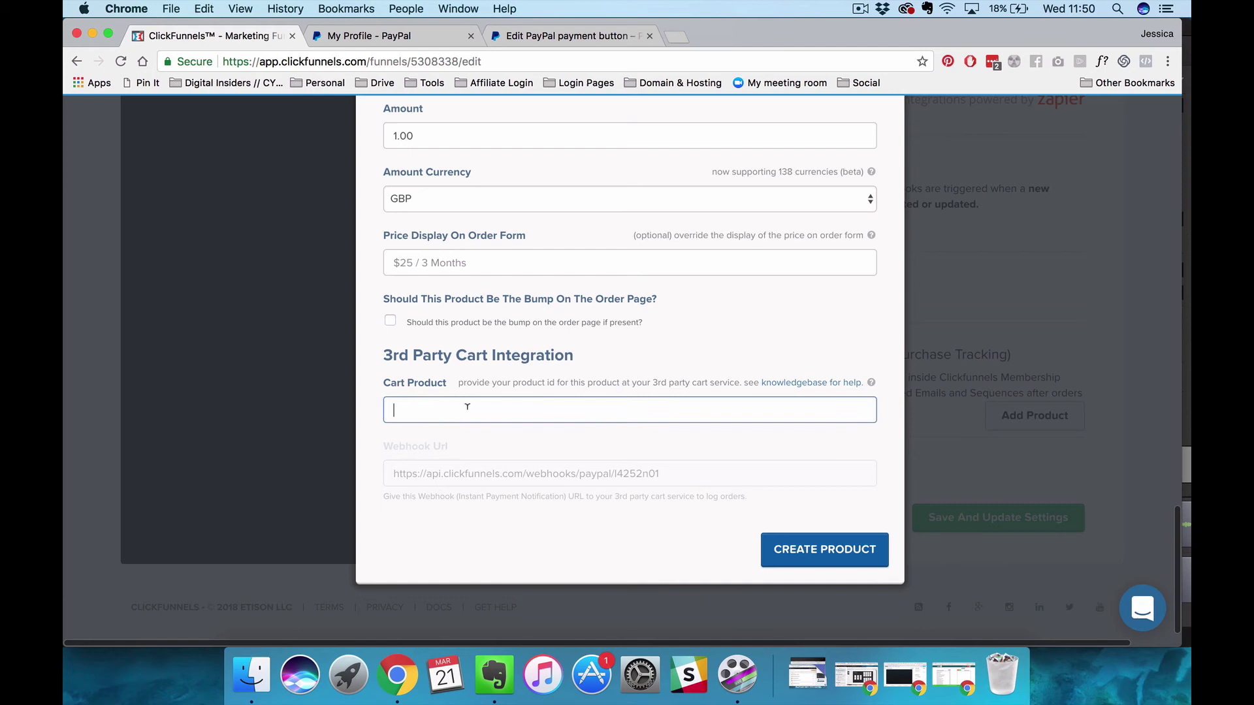
pyautogui.click(517, 381)
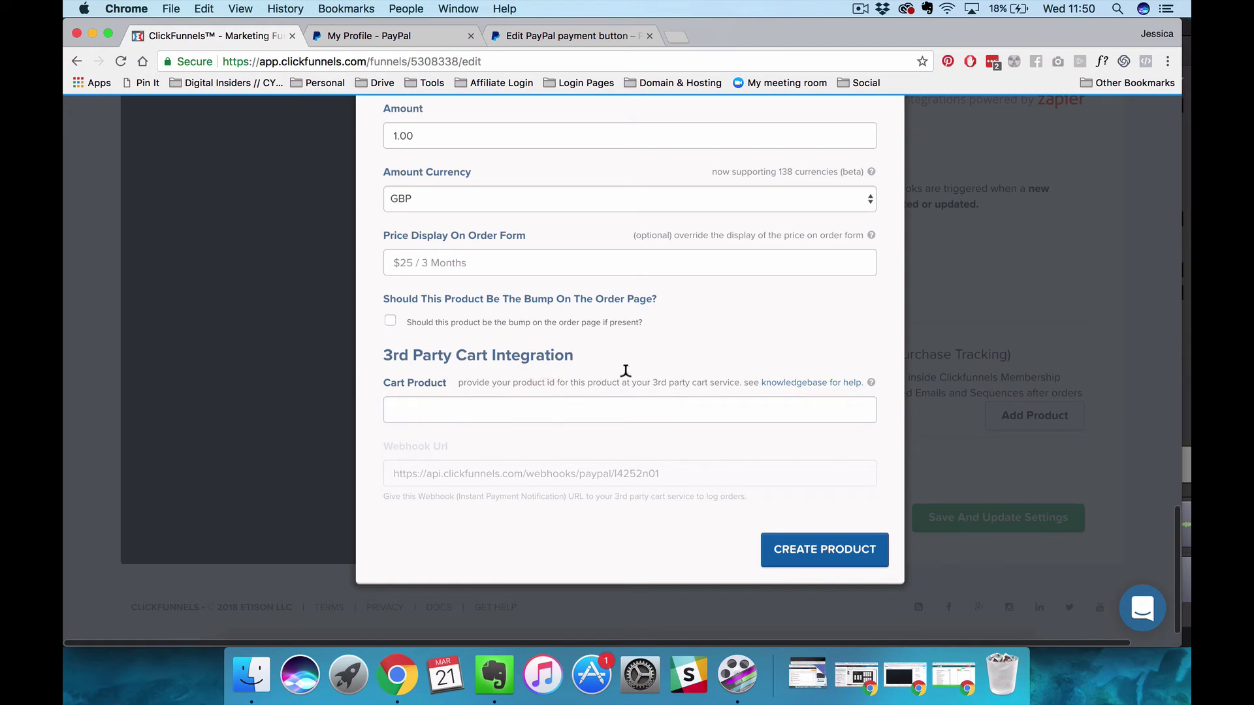
pyautogui.click(581, 408)
pyautogui.click(516, 38)
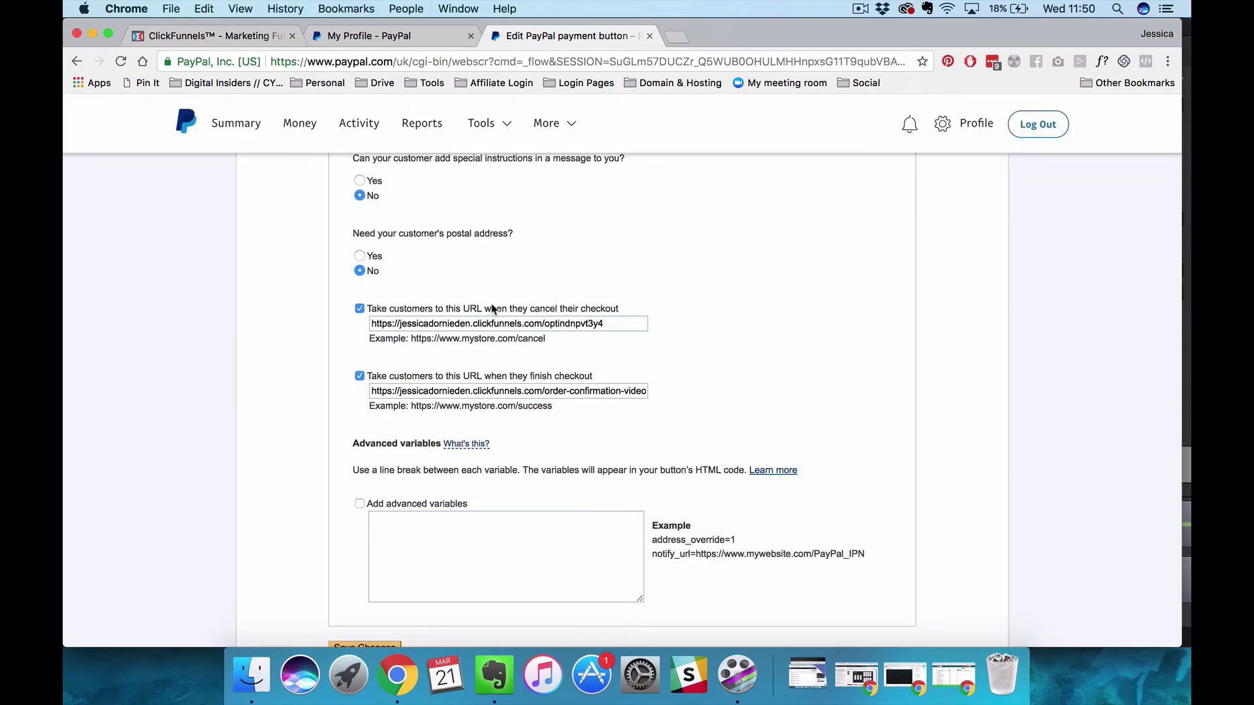
pyautogui.scroll(10, 491, 317)
pyautogui.click(492, 316)
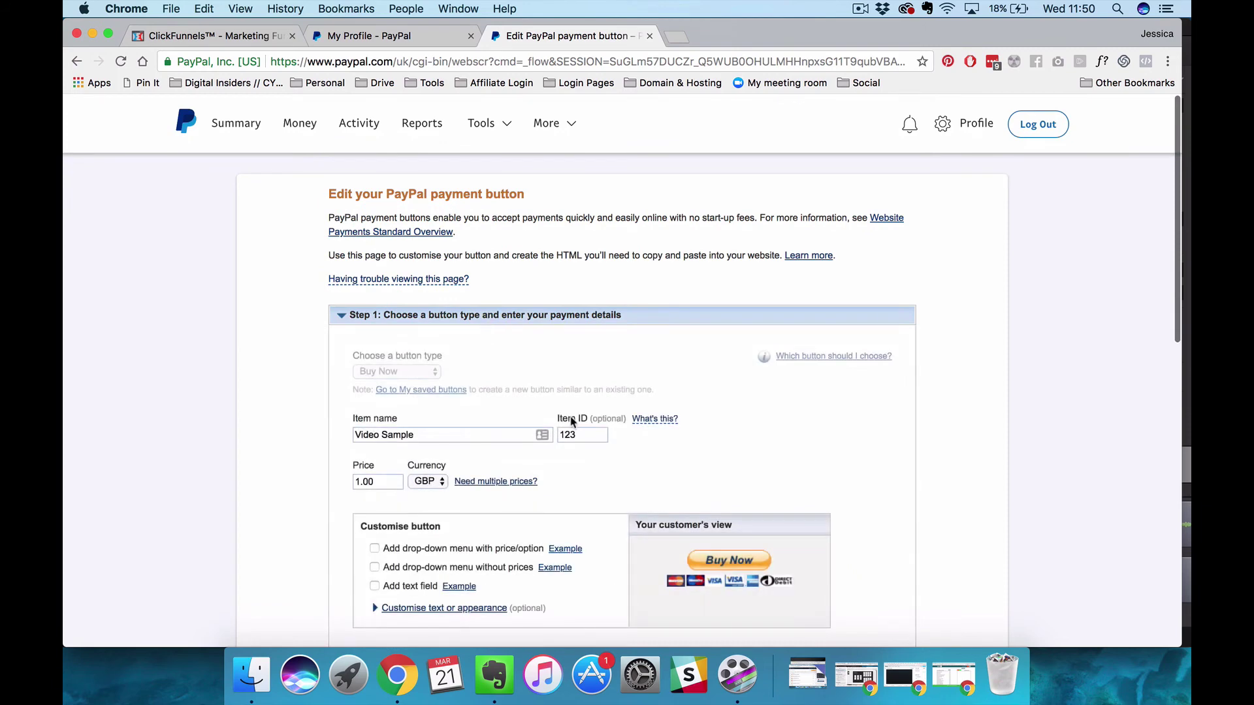
pyautogui.scroll(-5, 557, 314)
pyautogui.click(400, 31)
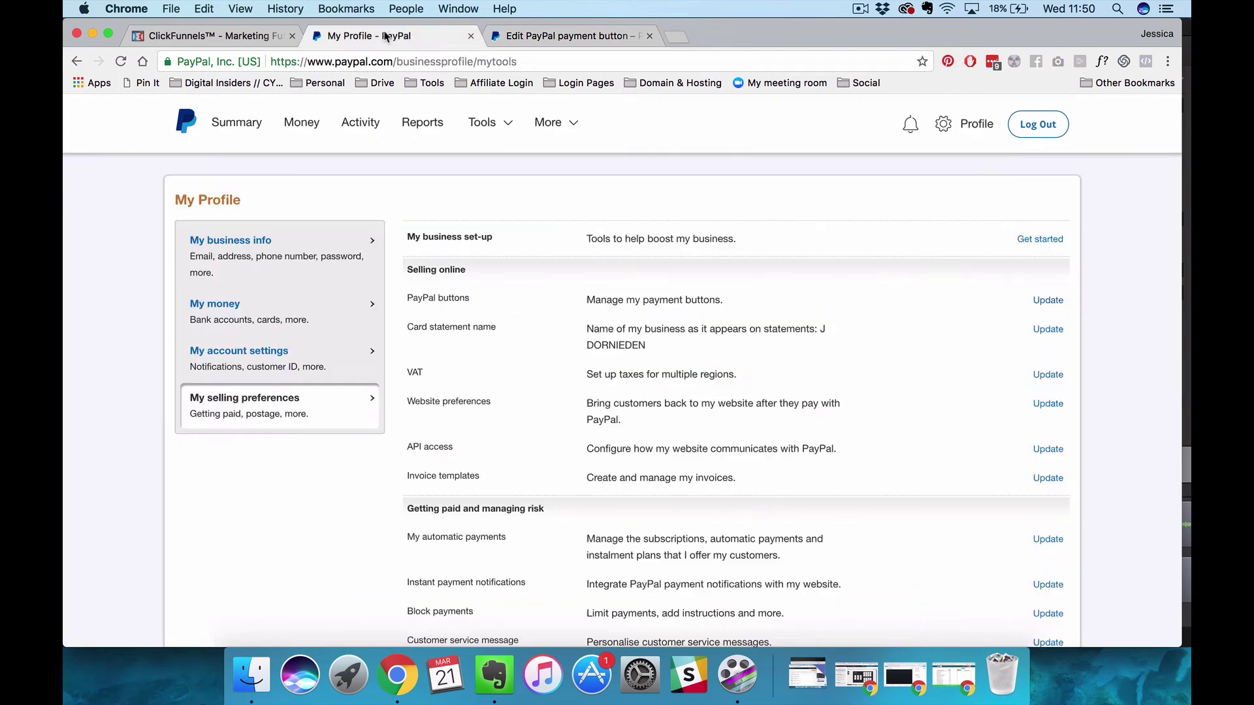
pyautogui.click(274, 40)
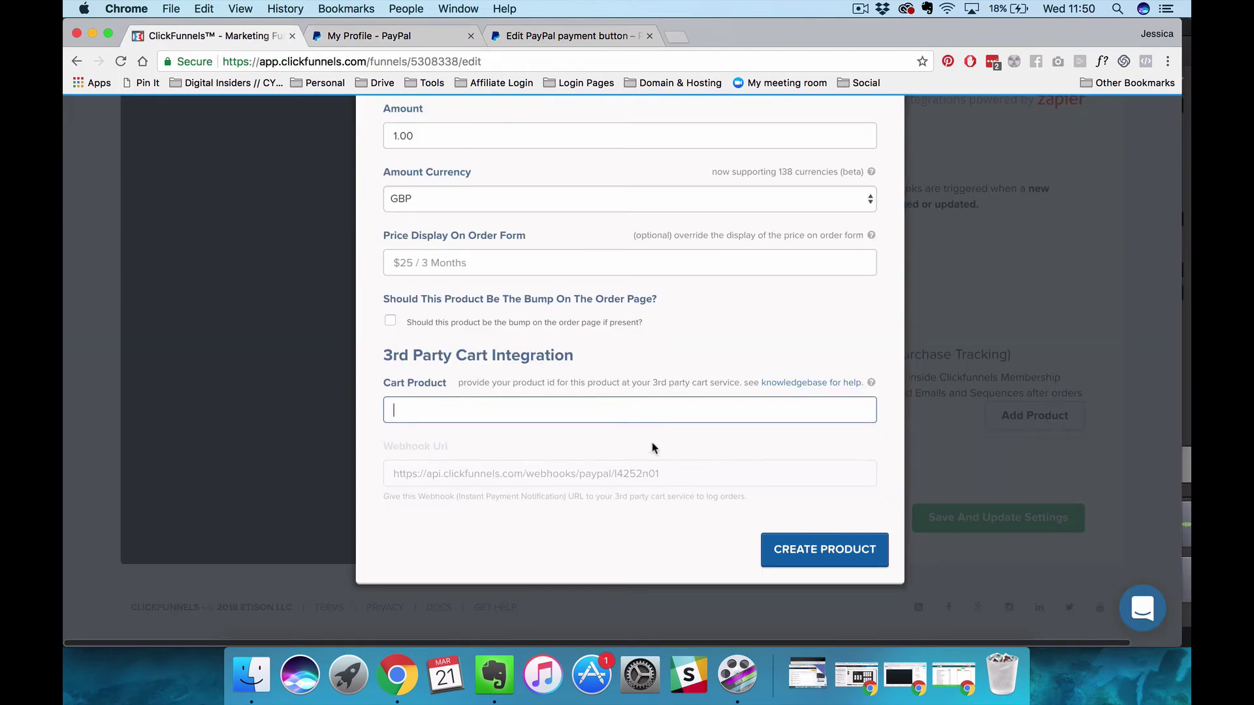
pyautogui.write('123')
pyautogui.click(624, 454)
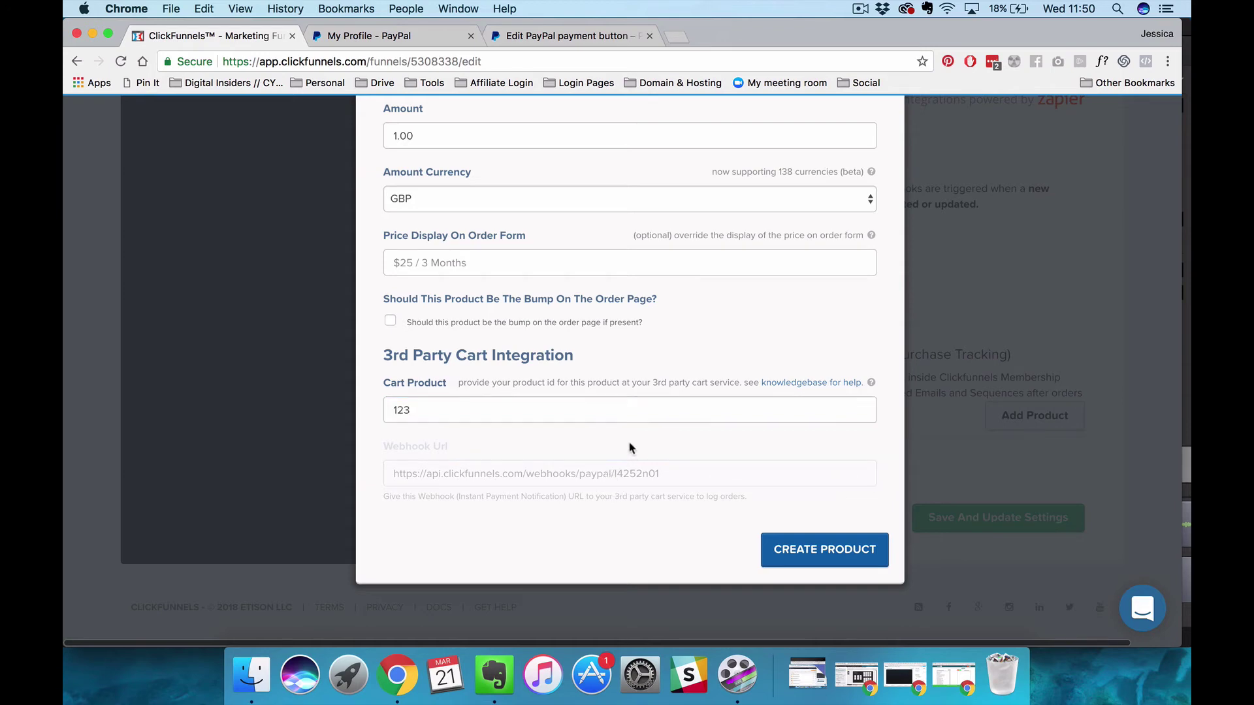
# Copy the product's Webhook URL and return to the PayPal button editor
pyautogui.click(529, 475)
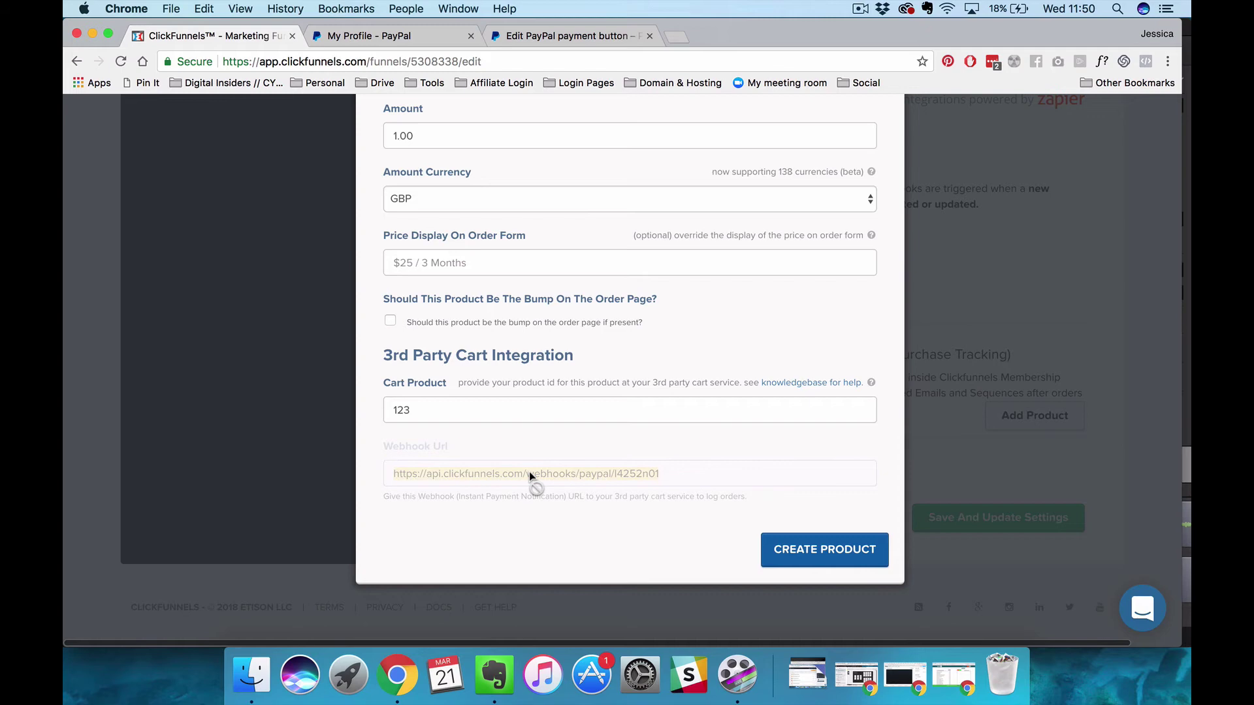
pyautogui.press('super+c')
pyautogui.click(435, 37)
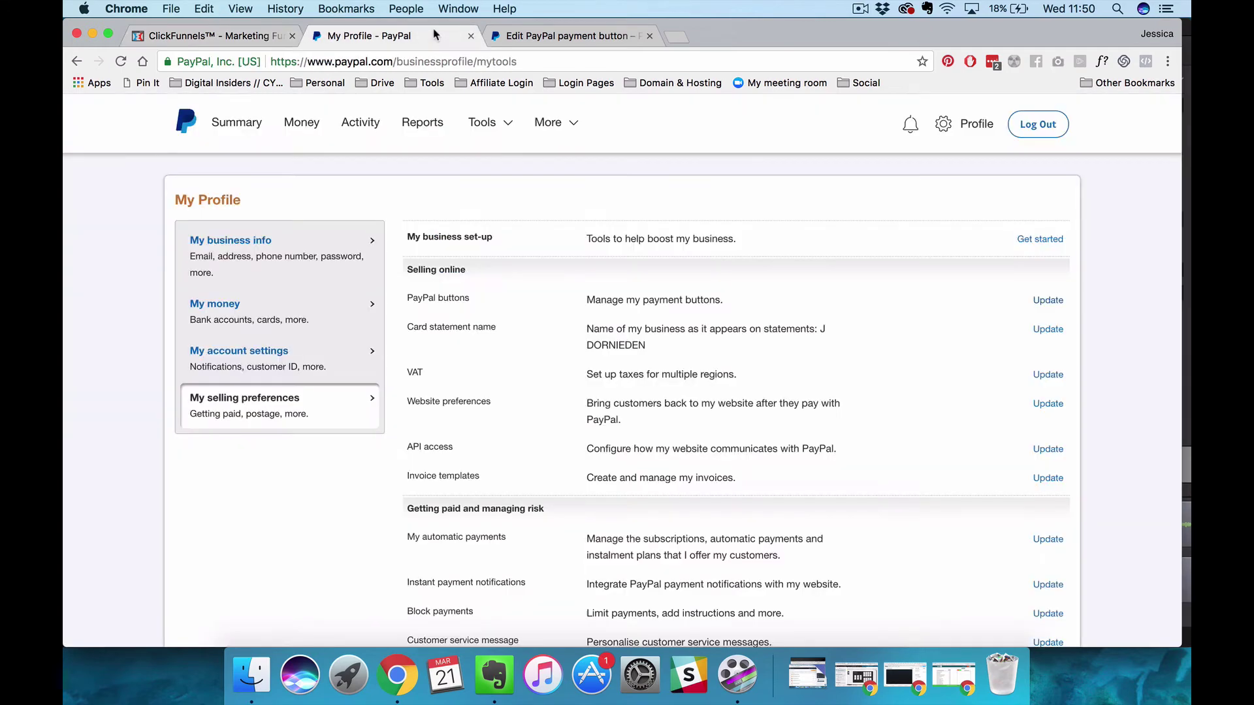
pyautogui.click(530, 36)
# Expand the Step 3 advanced features and paste the ClickFunnels webhook URL into Advanced variables
pyautogui.scroll(-10, 523, 495)
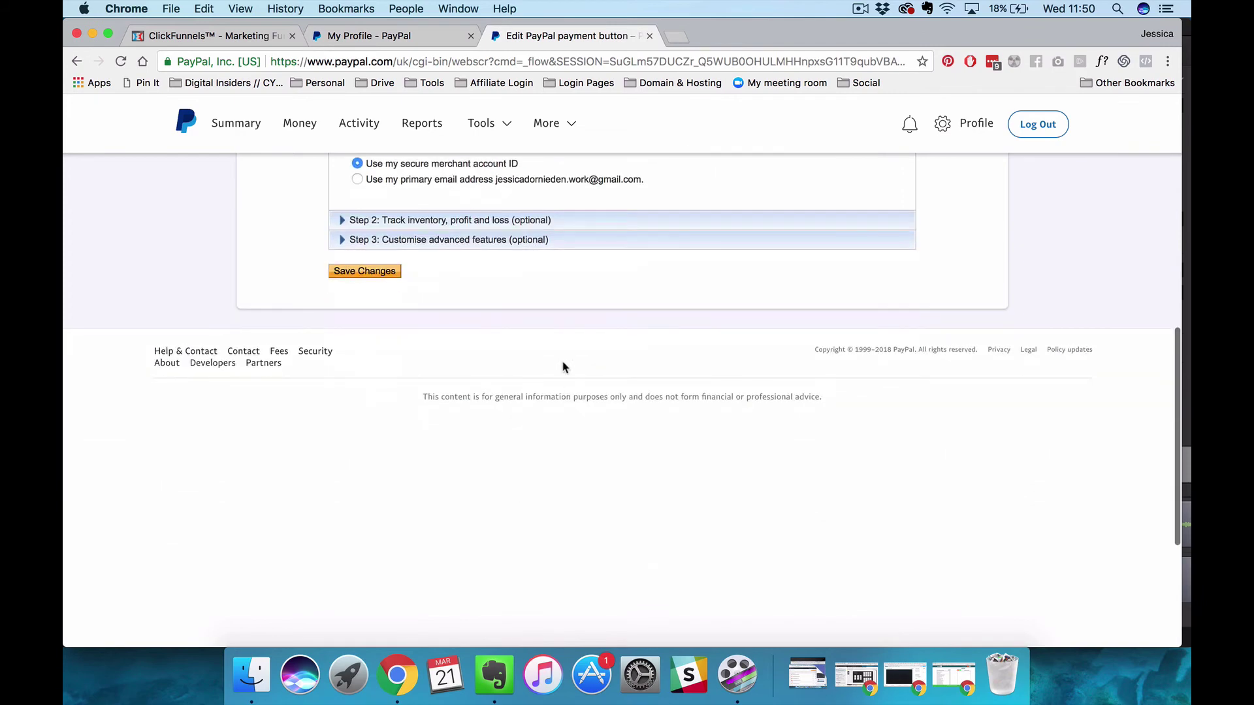
pyautogui.click(588, 240)
pyautogui.scroll(-7, 501, 378)
pyautogui.scroll(8, 414, 409)
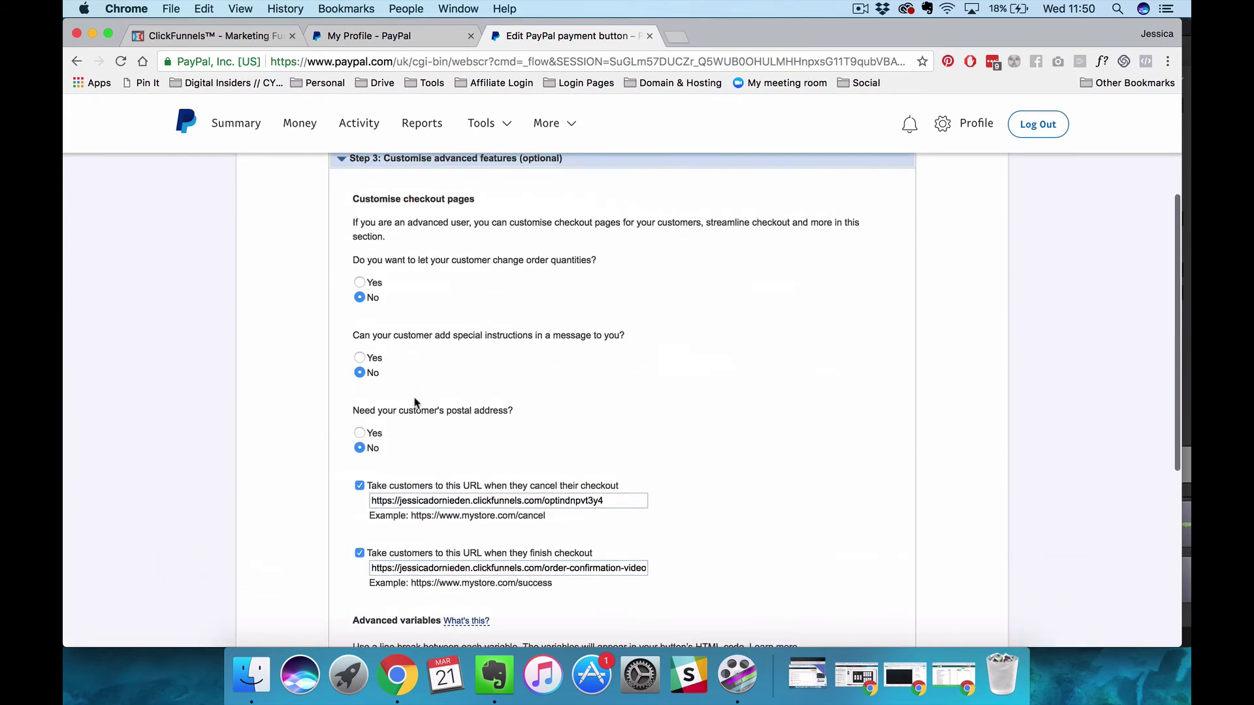
pyautogui.scroll(-7, 403, 425)
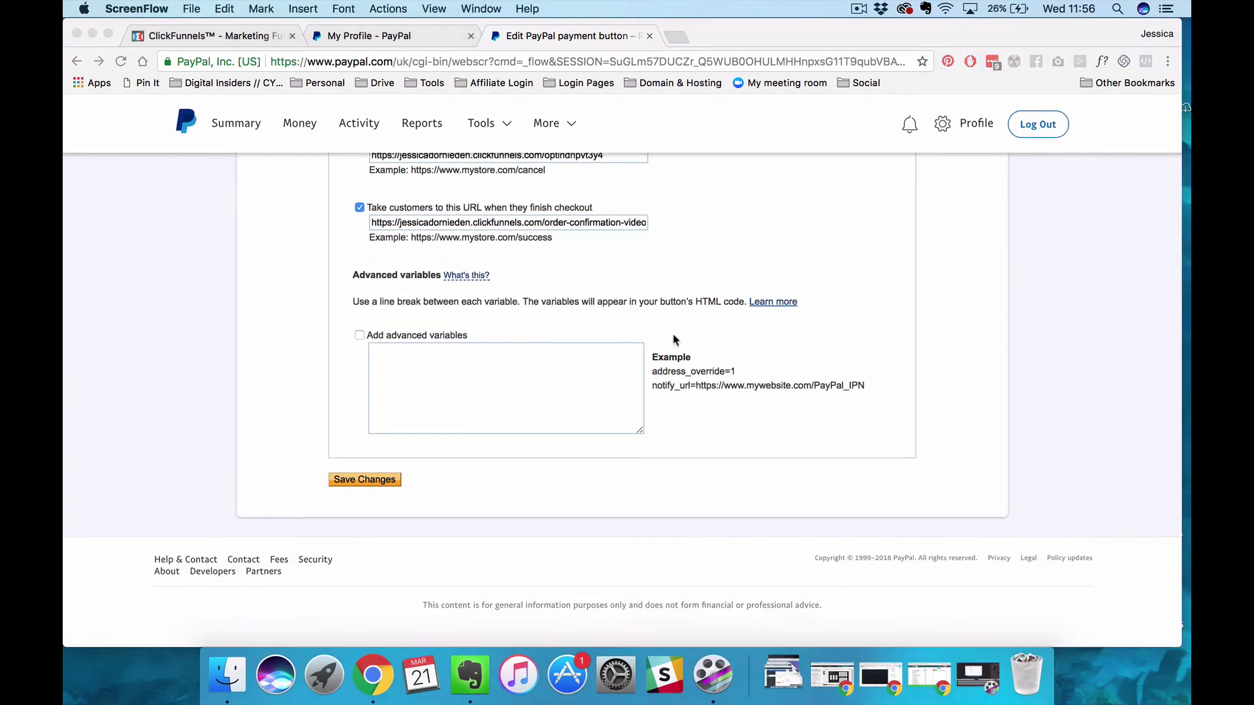
pyautogui.click(572, 359)
pyautogui.click(528, 359)
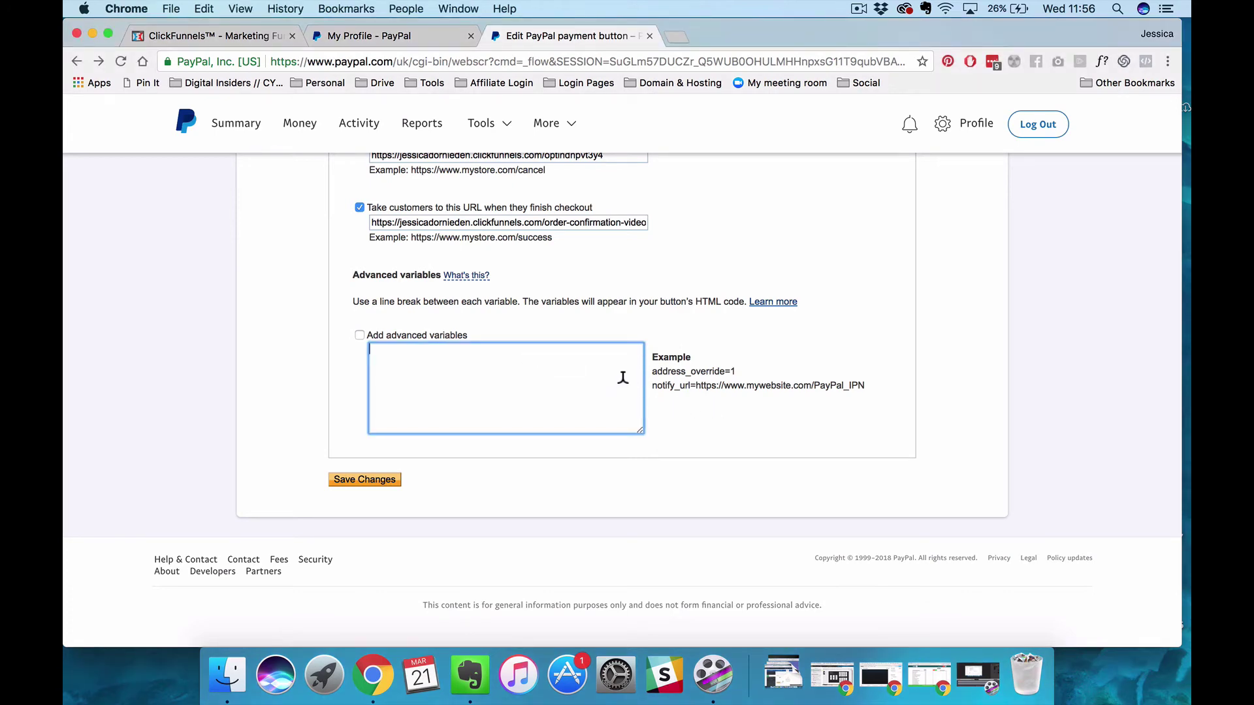
pyautogui.press('super+v')
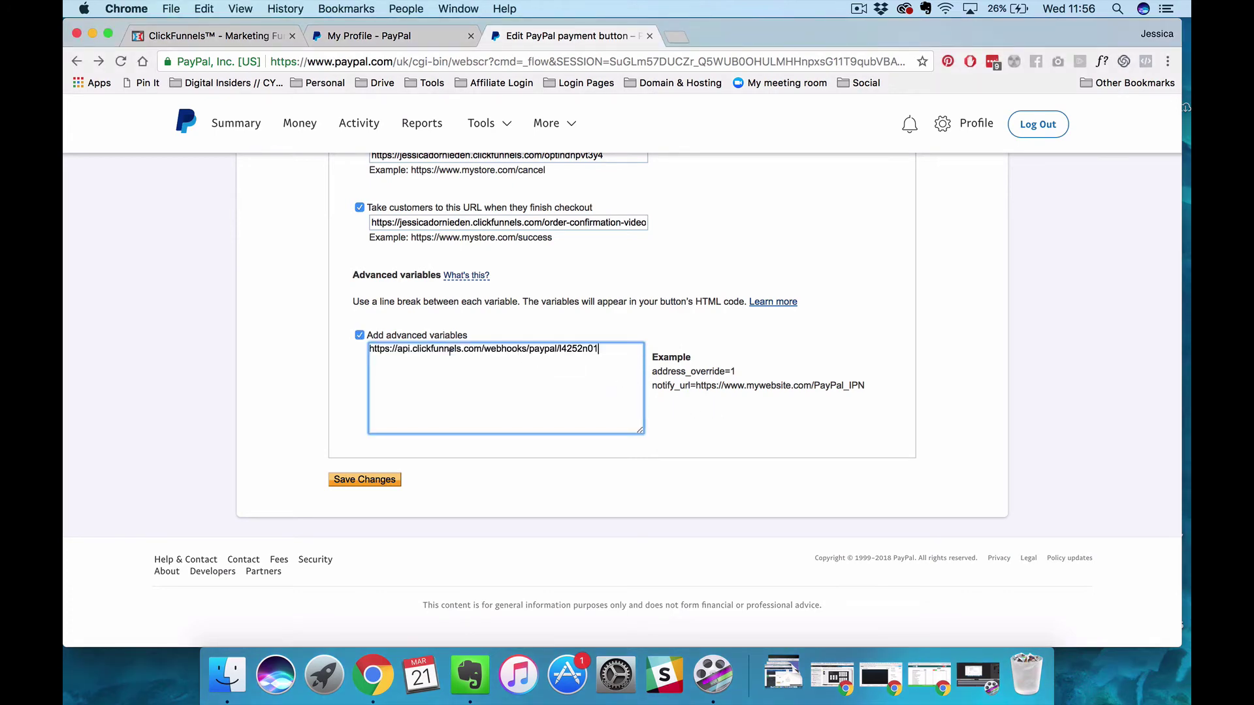
pyautogui.click(653, 390)
# Prefix the webhook URL with notify_url= copied from the example, then save the button
pyautogui.moveTo(653, 390); pyautogui.dragTo(697, 379)
pyautogui.press('super+c')
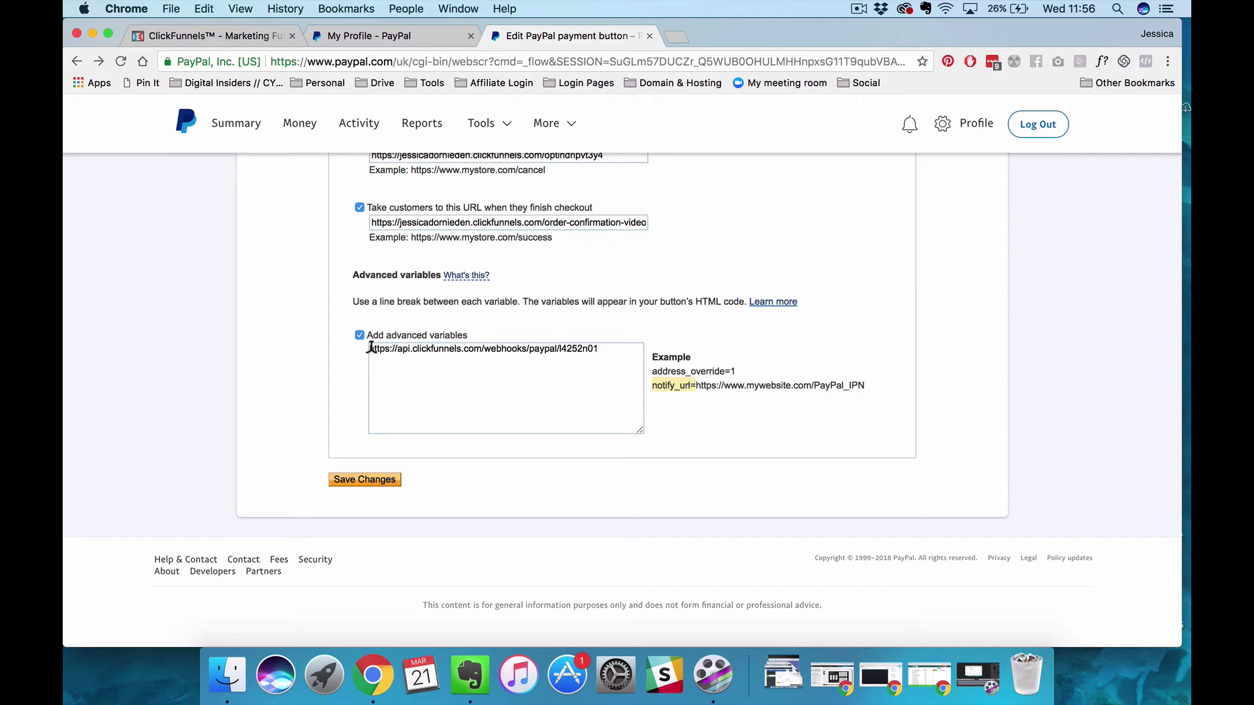
pyautogui.click(369, 349)
pyautogui.press('super+v')
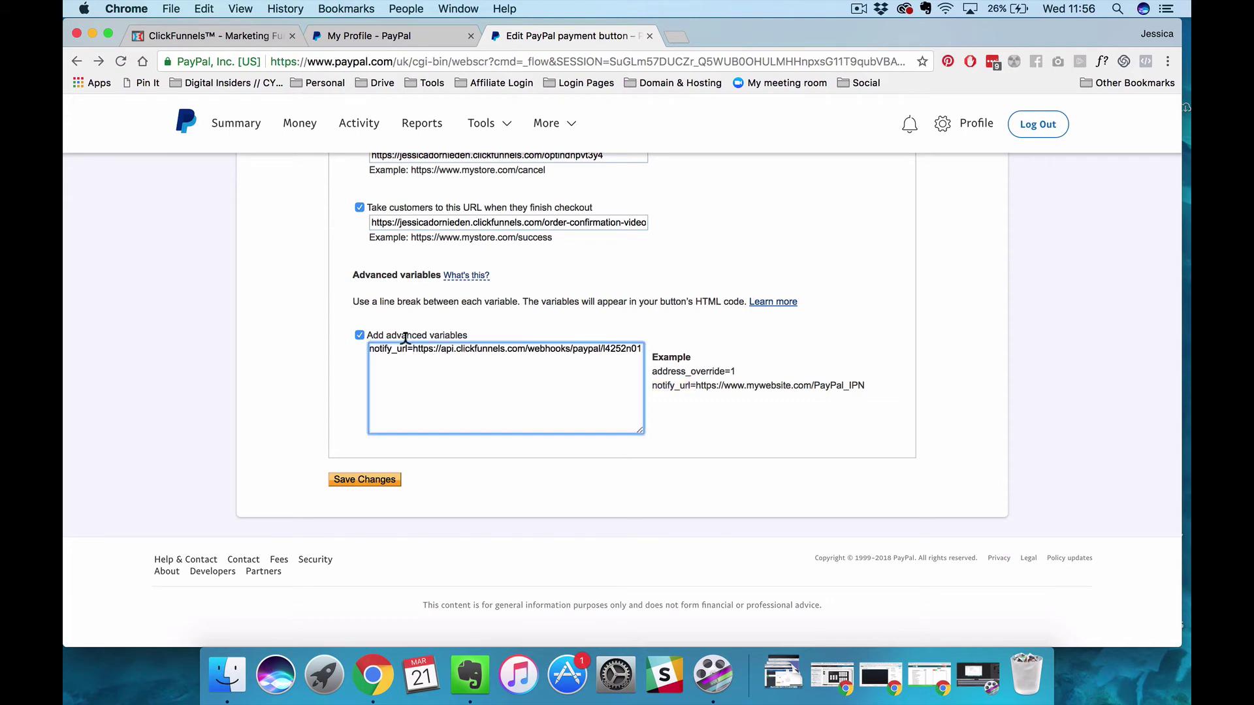
pyautogui.click(216, 36)
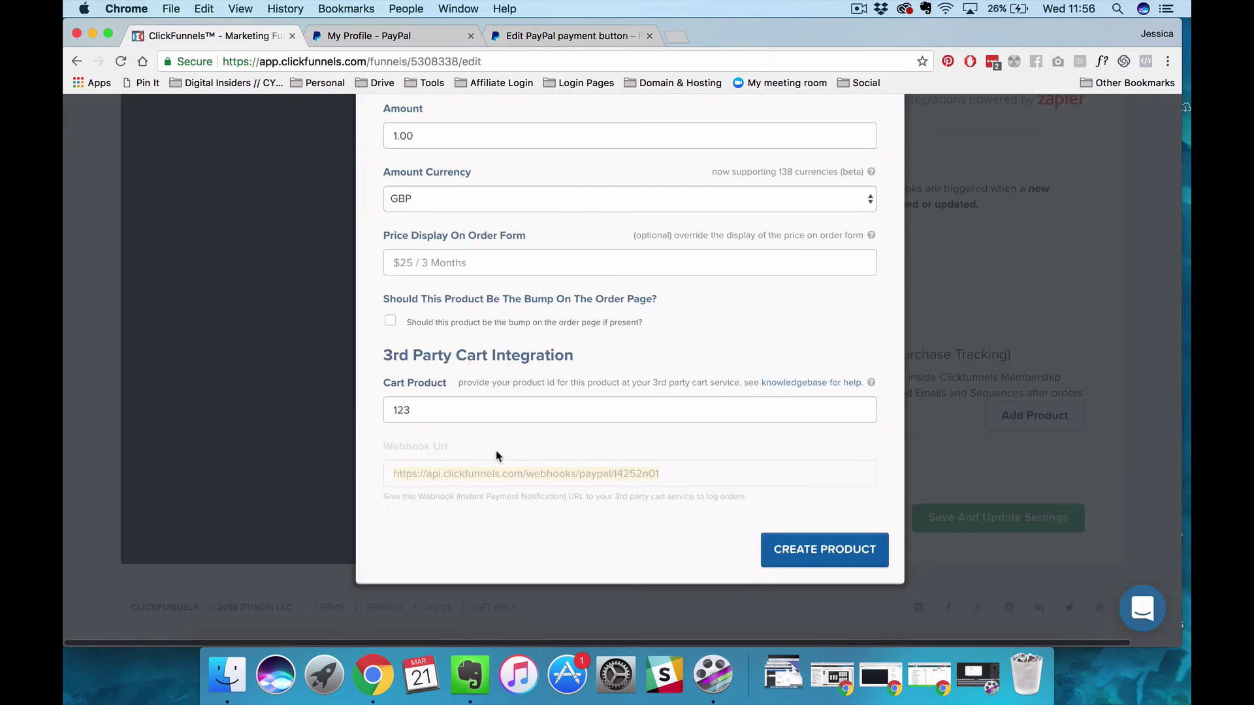
pyautogui.click(578, 36)
pyautogui.click(345, 481)
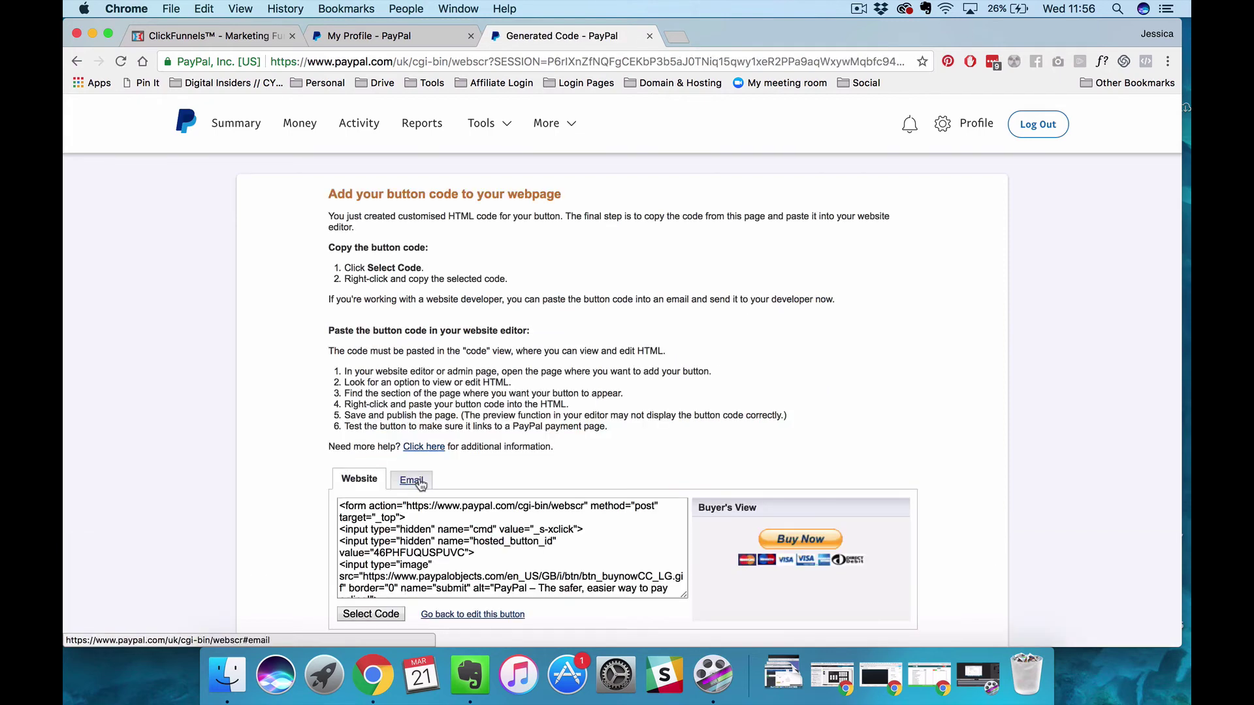
# Show the Buy Now button as an Email link, select its full URL, and return to ClickFunnels
pyautogui.click(413, 482)
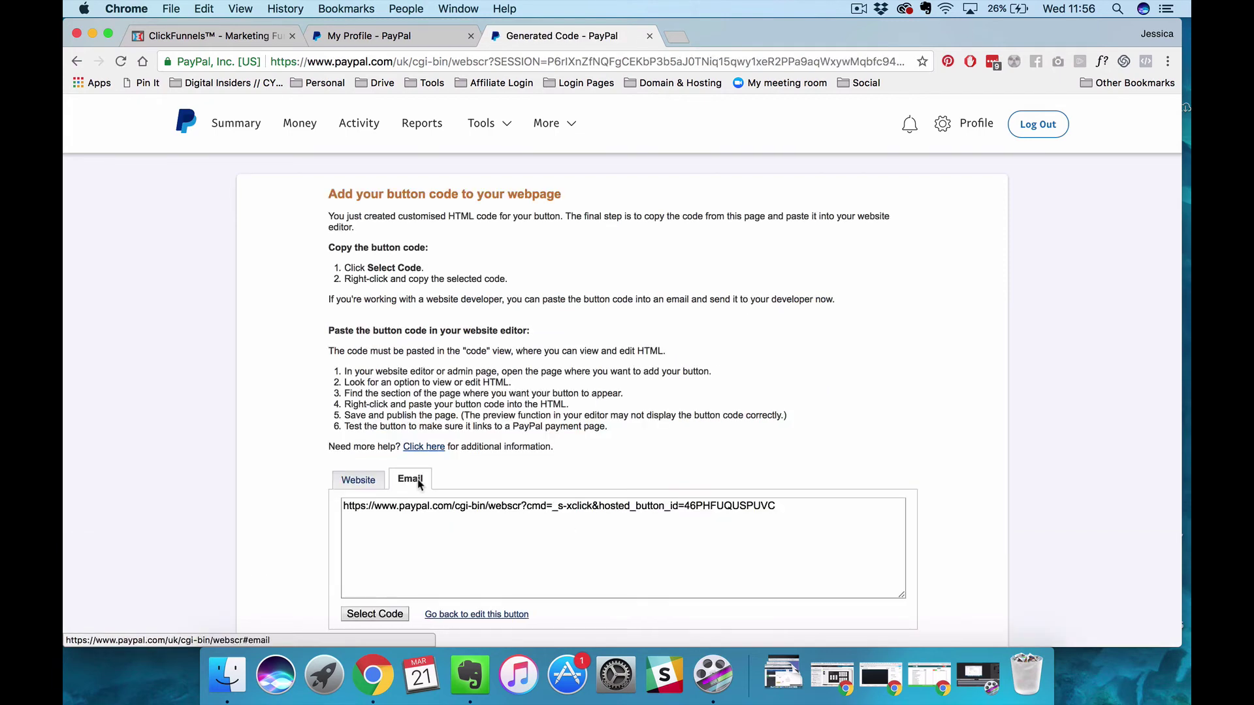
pyautogui.click(359, 481)
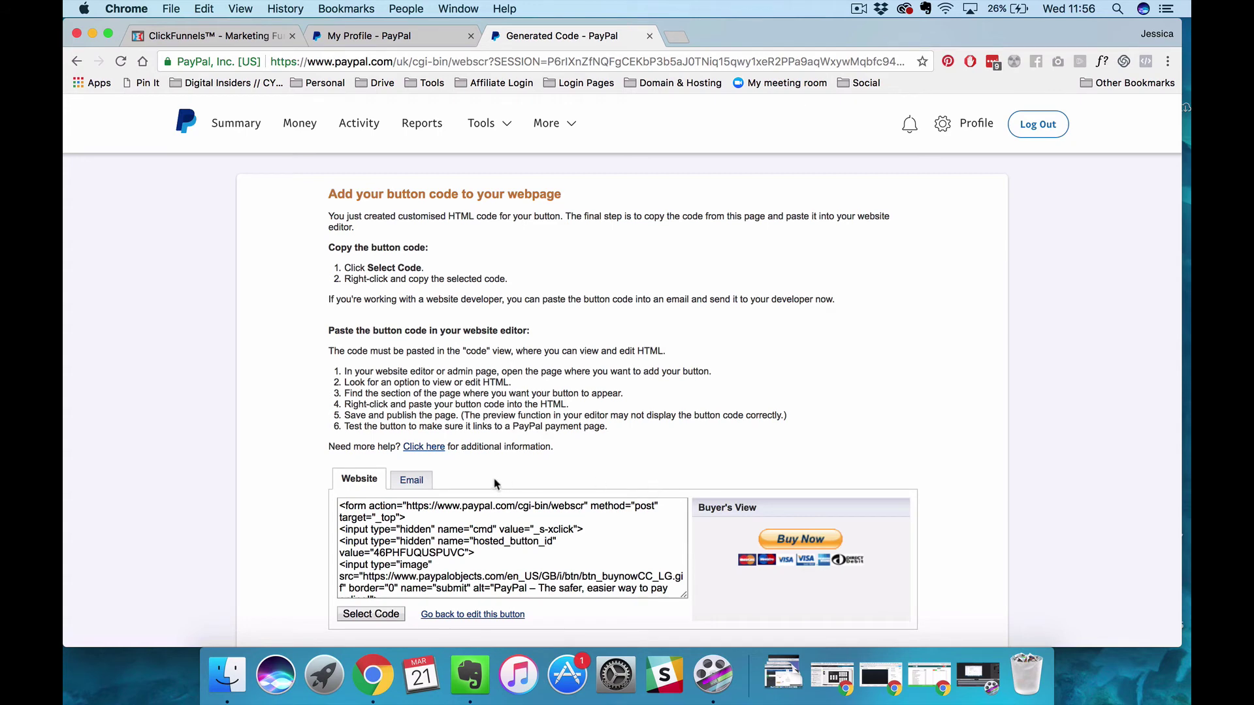
pyautogui.click(423, 482)
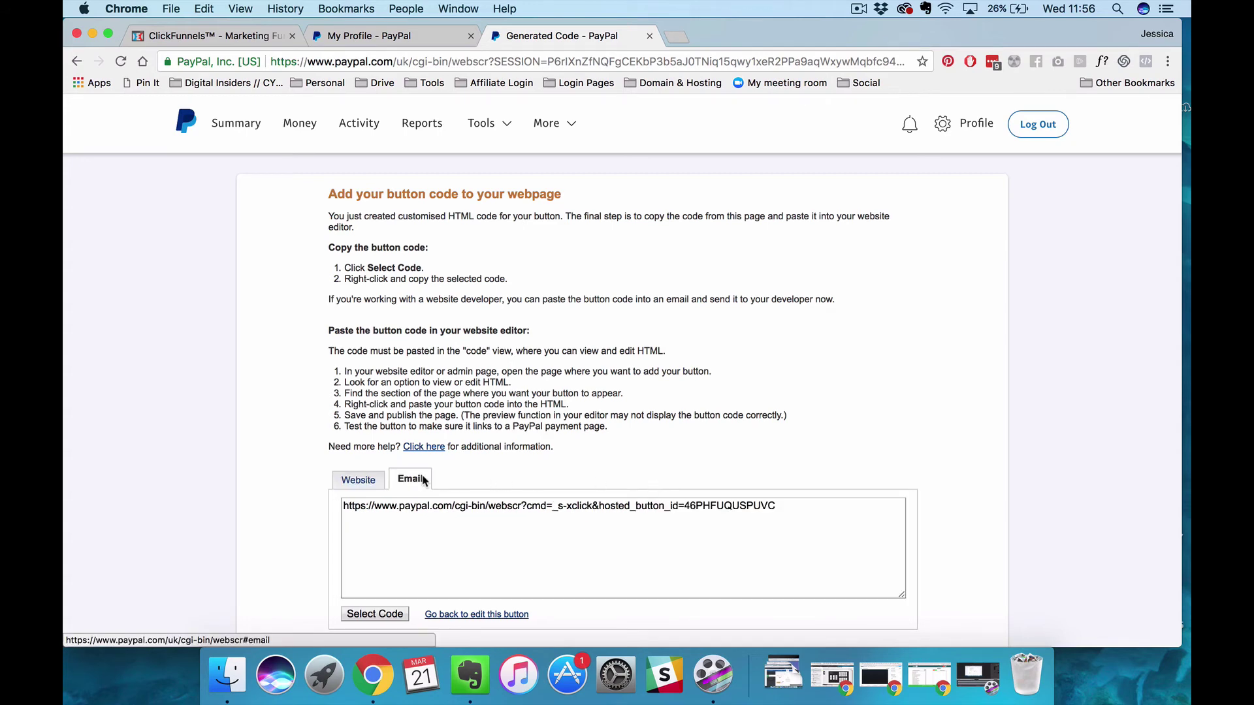
pyautogui.click(404, 500)
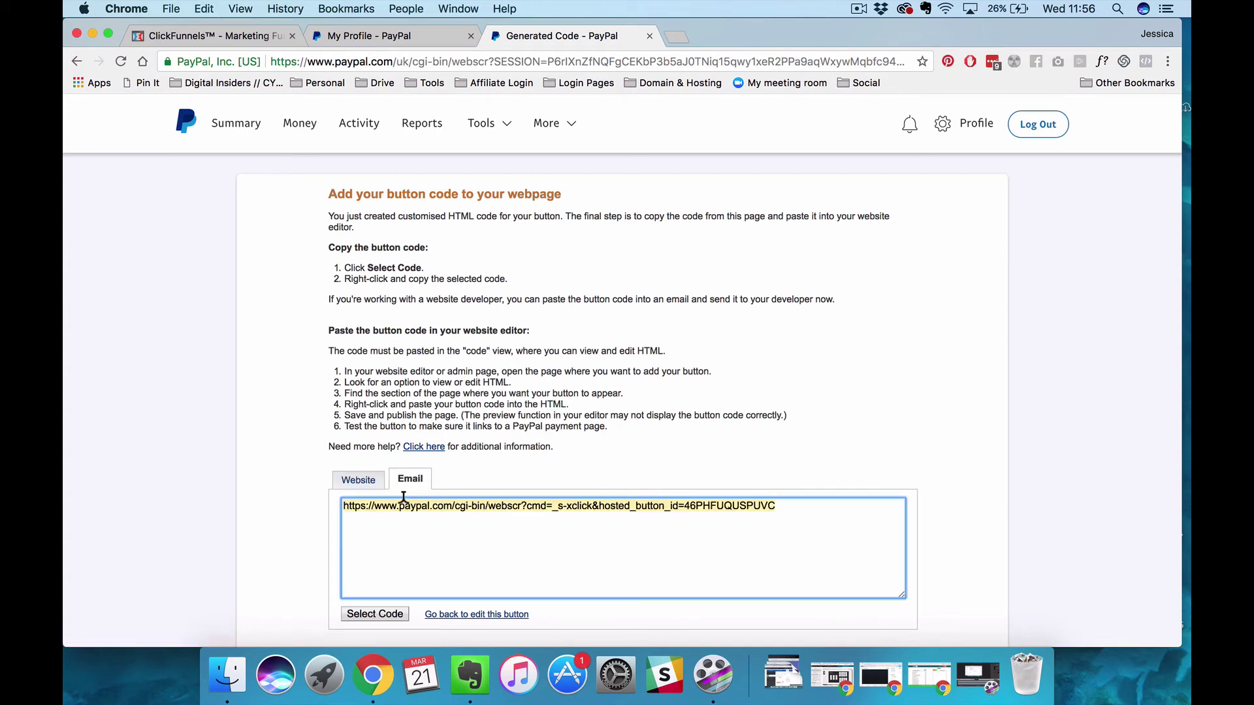
pyautogui.scroll(-1, 309, 516)
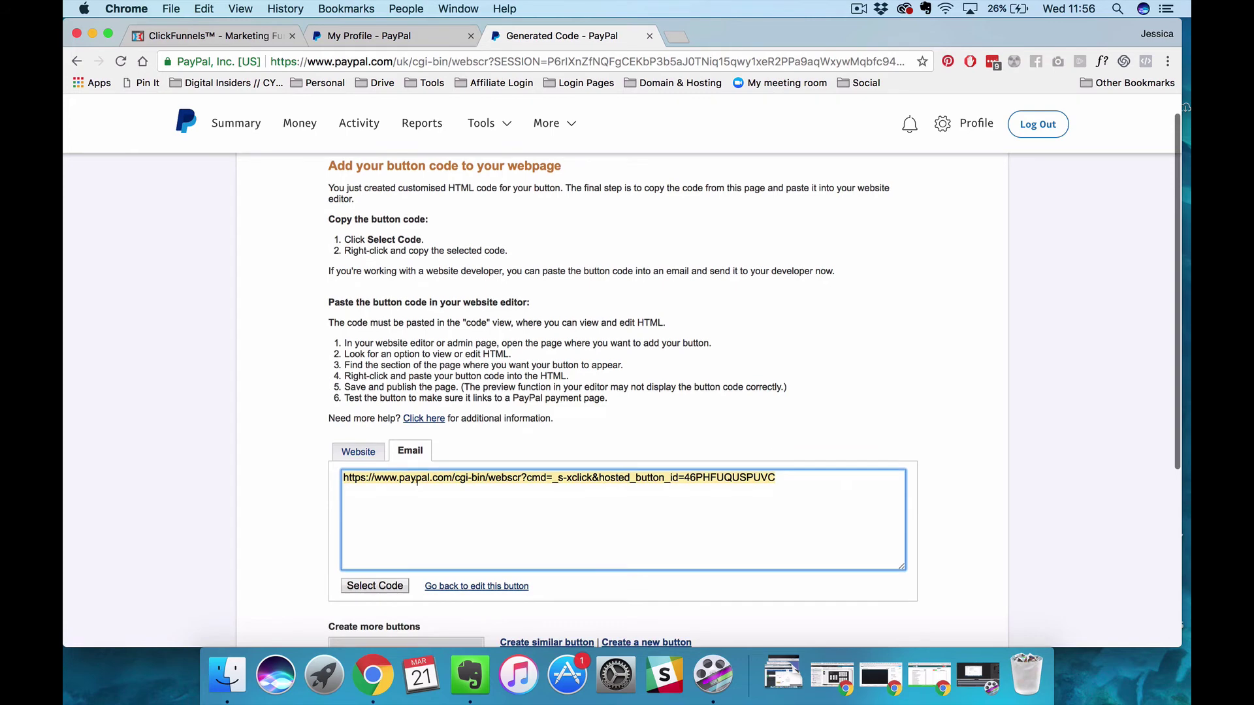
pyautogui.click(232, 35)
# Create the Video Sample product and open it for editing
pyautogui.click(807, 552)
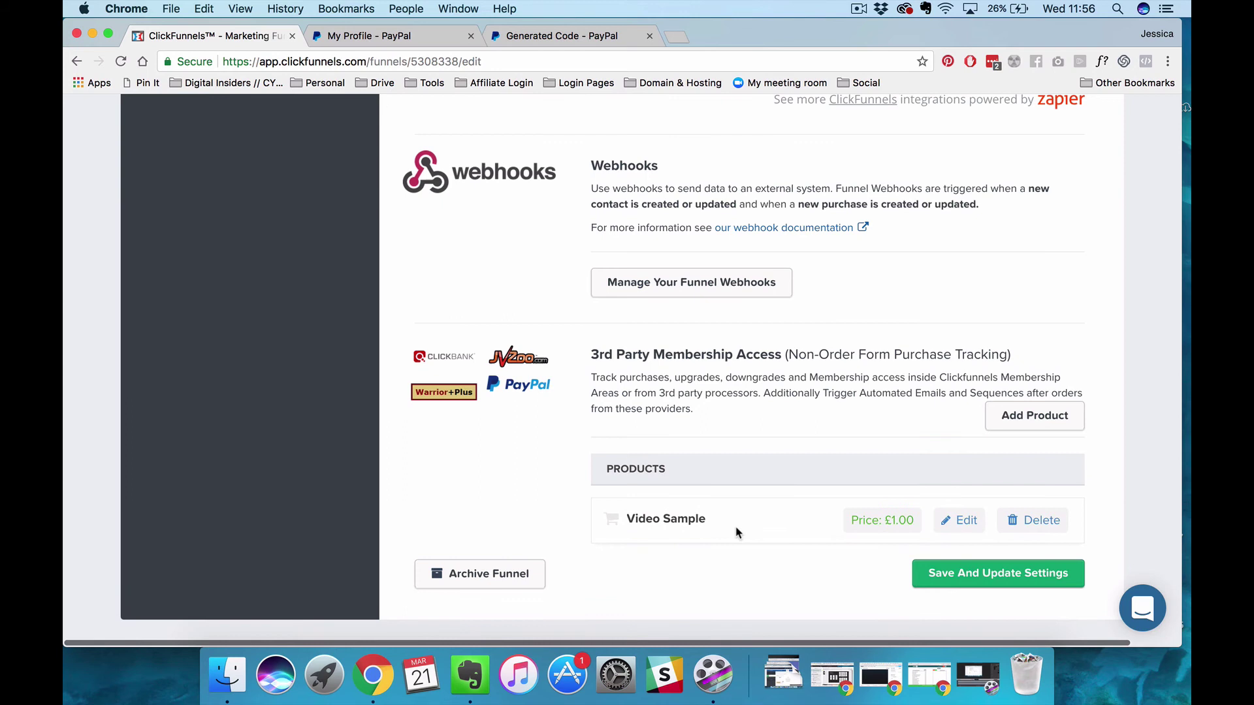
pyautogui.click(958, 521)
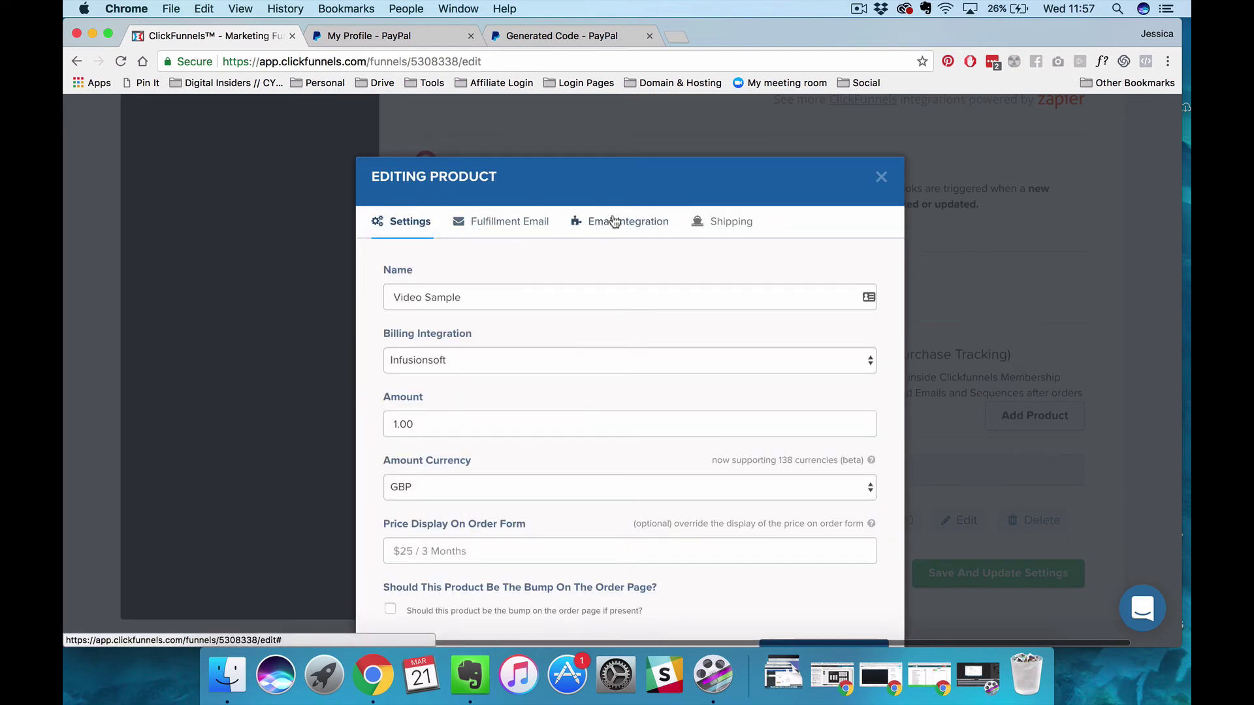
pyautogui.scroll(-2, 624, 247)
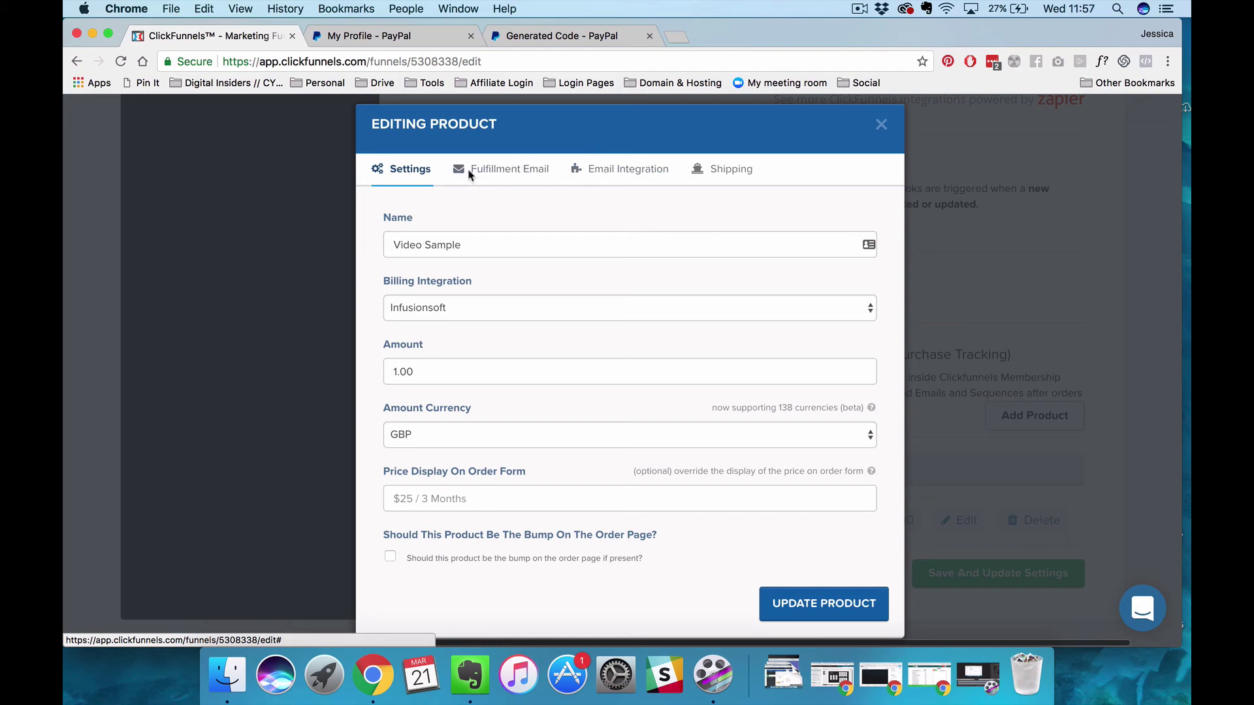
# Review the product's Fulfillment Email and Email Integration settings, then close the editor unchanged
pyautogui.click(513, 174)
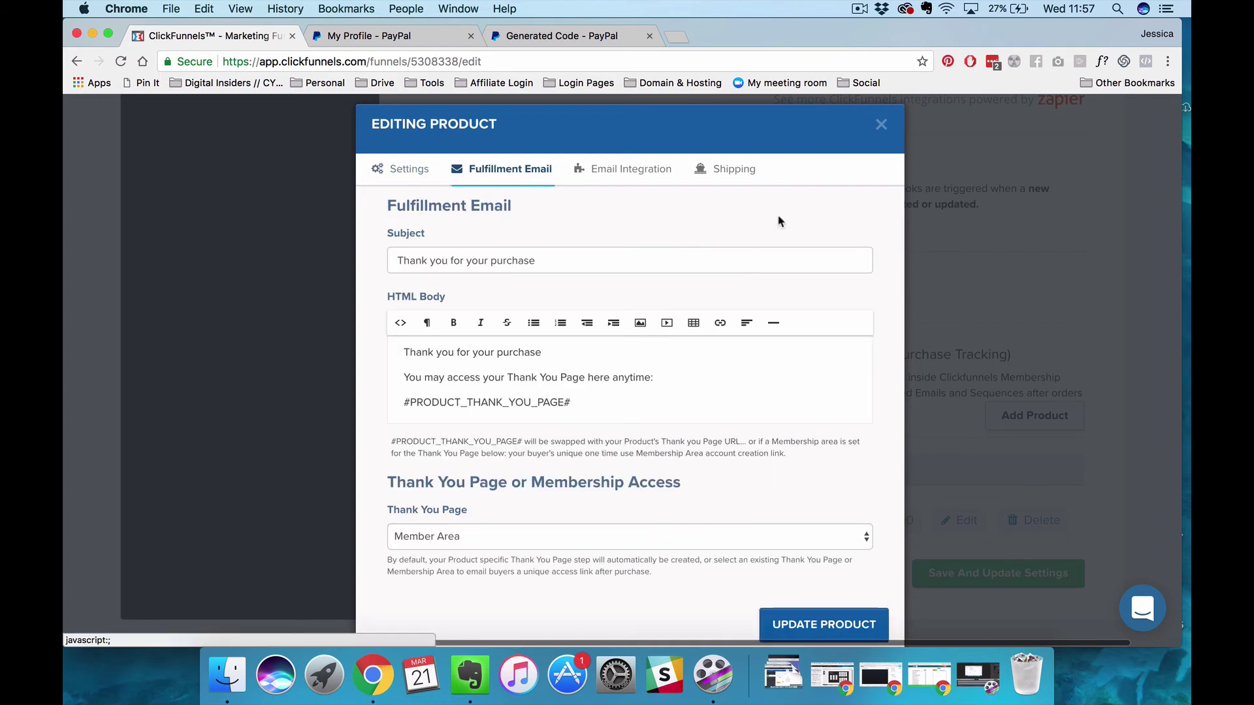
pyautogui.click(624, 171)
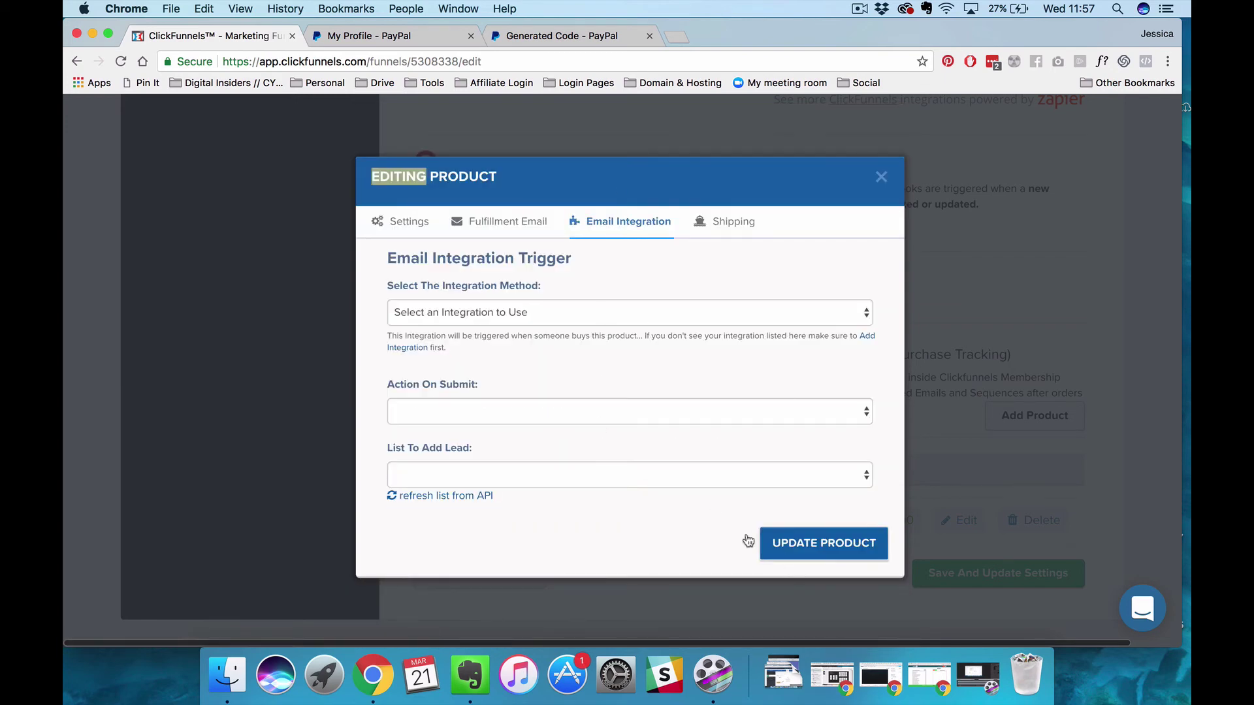
pyautogui.click(404, 229)
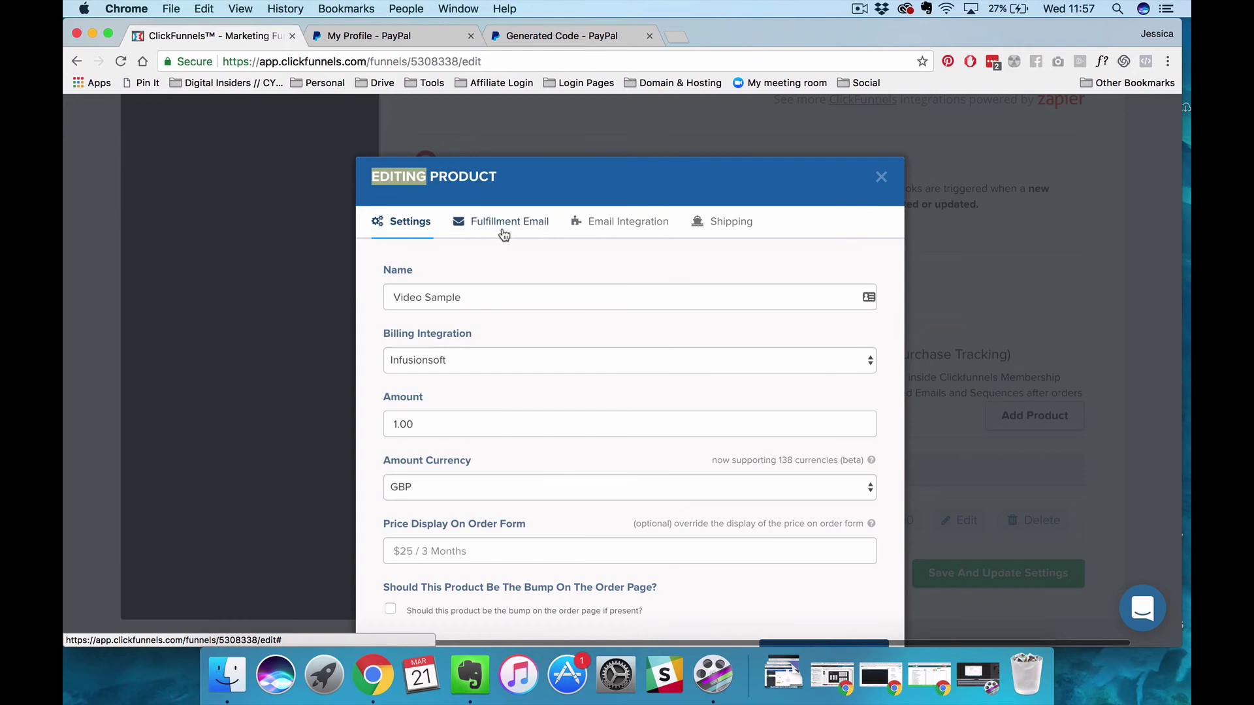
pyautogui.click(504, 228)
pyautogui.click(633, 235)
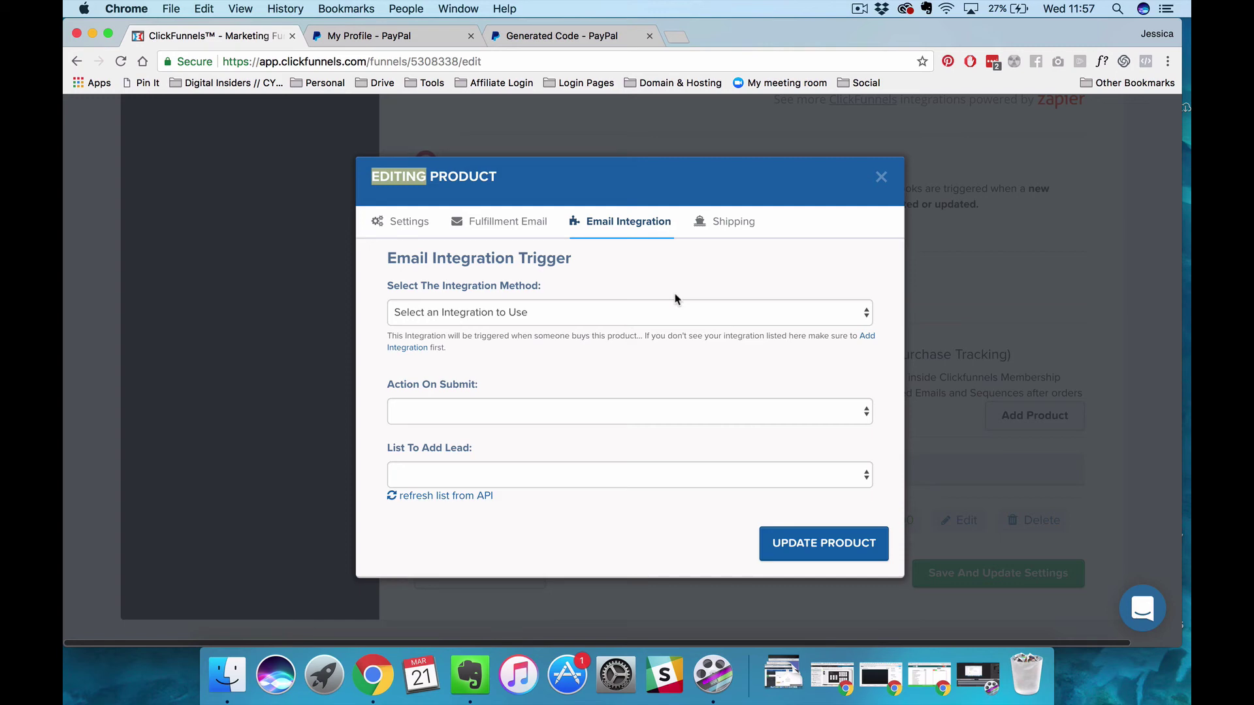
pyautogui.click(881, 176)
pyautogui.scroll(-1, 582, 396)
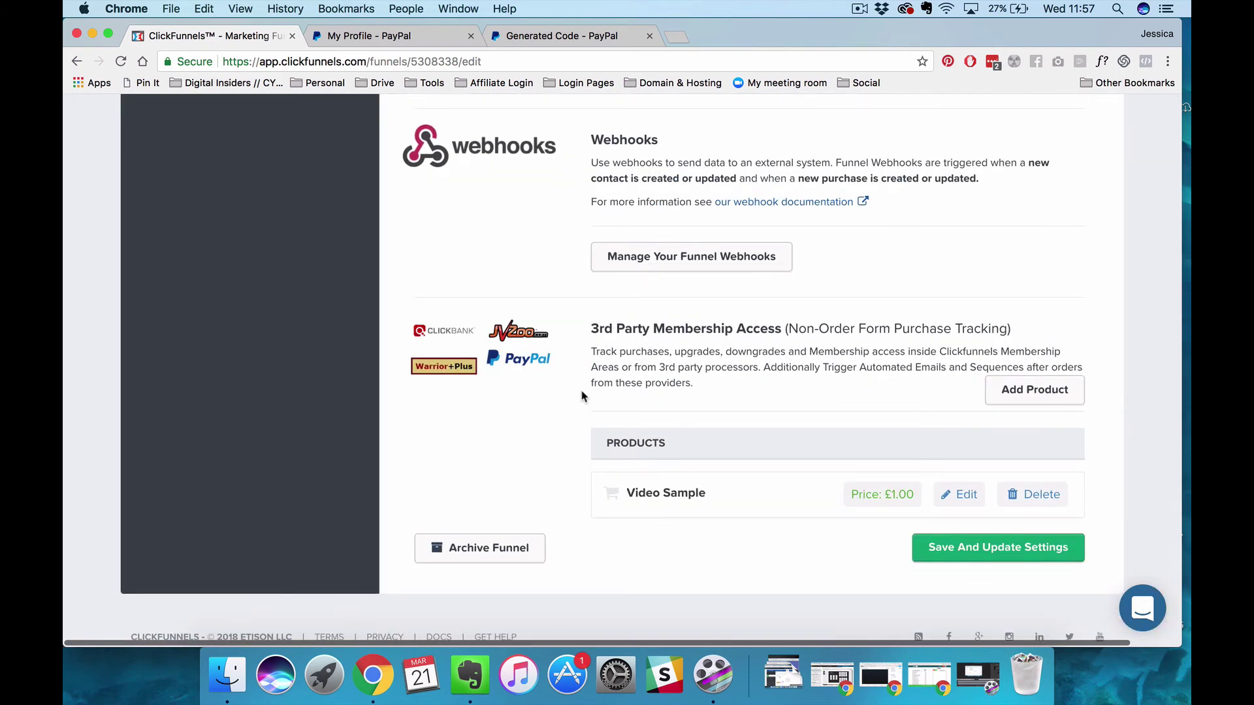
# Open the Optin sales page in the editor and select the Click to Sign Up button
pyautogui.scroll(20, 607, 351)
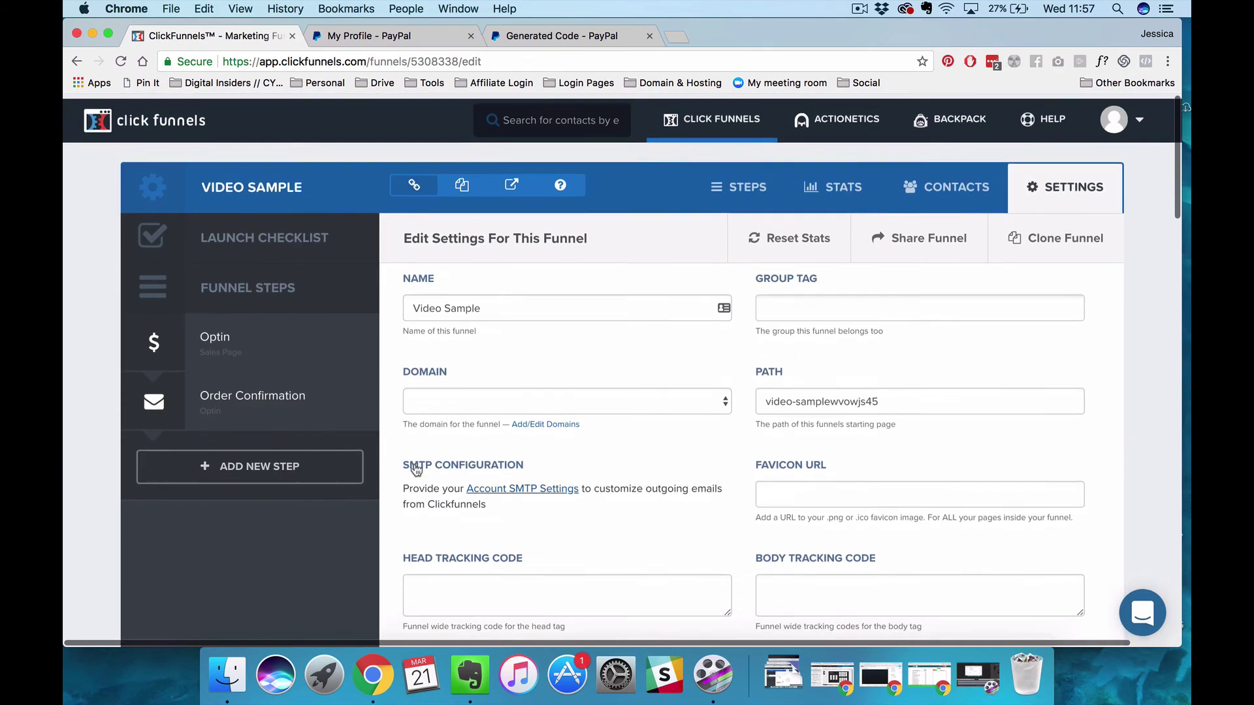
pyautogui.click(284, 358)
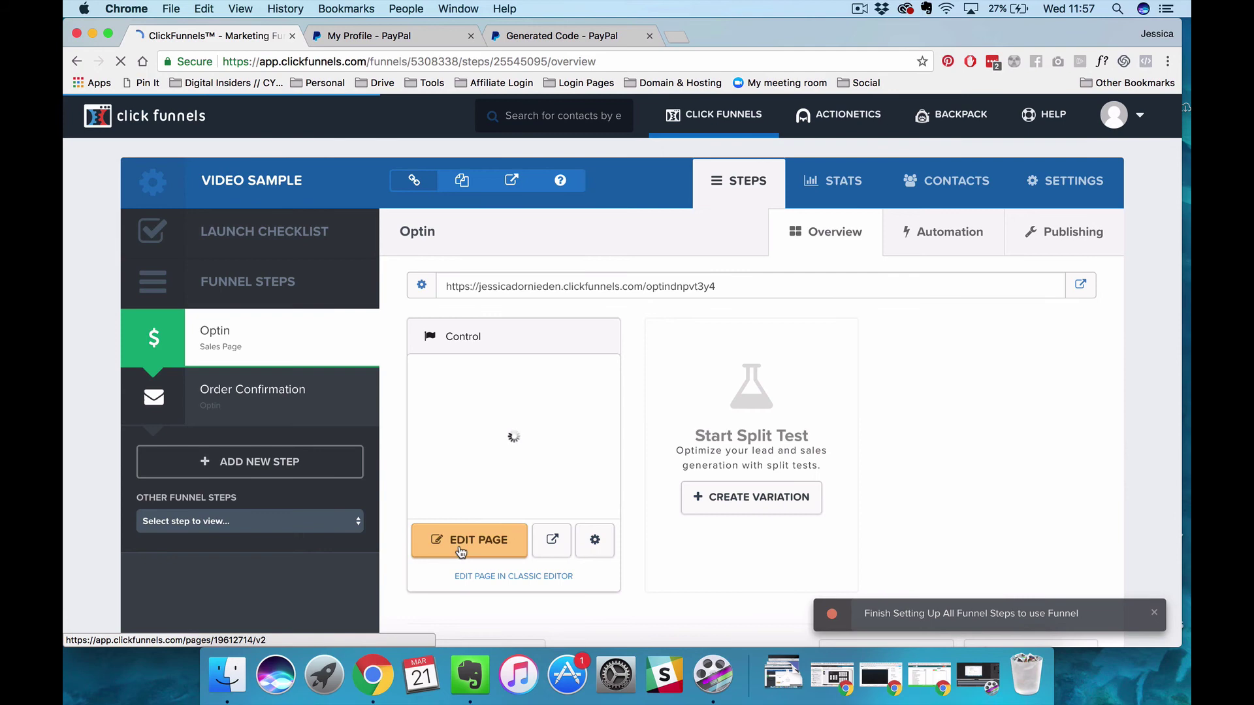
pyautogui.click(503, 354)
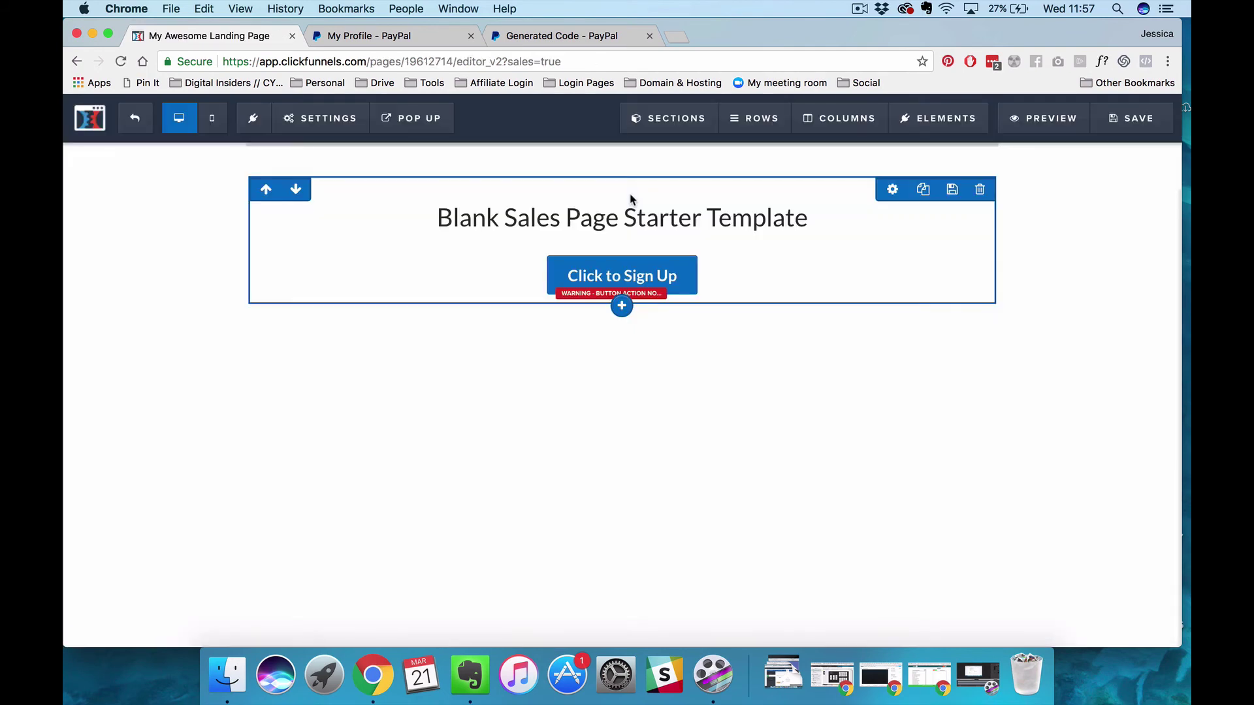
pyautogui.click(666, 281)
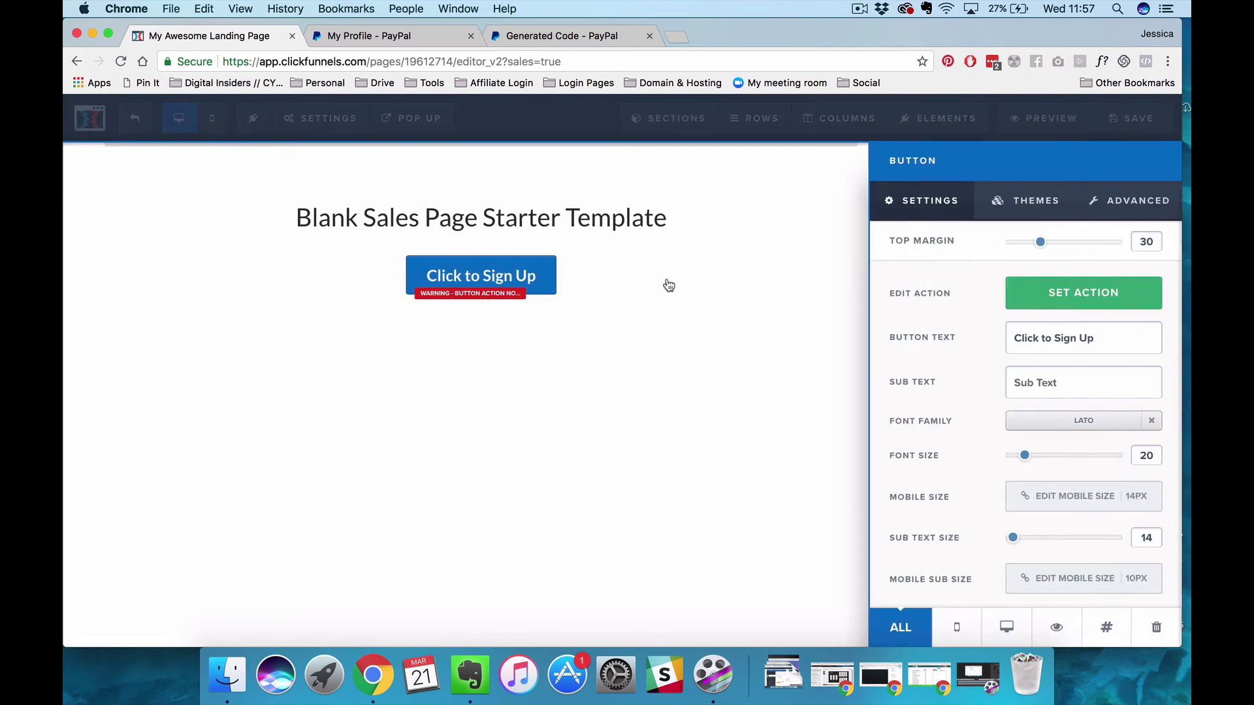
# Make the button go to the pasted PayPal Buy Now URL and save the page
pyautogui.click(1019, 304)
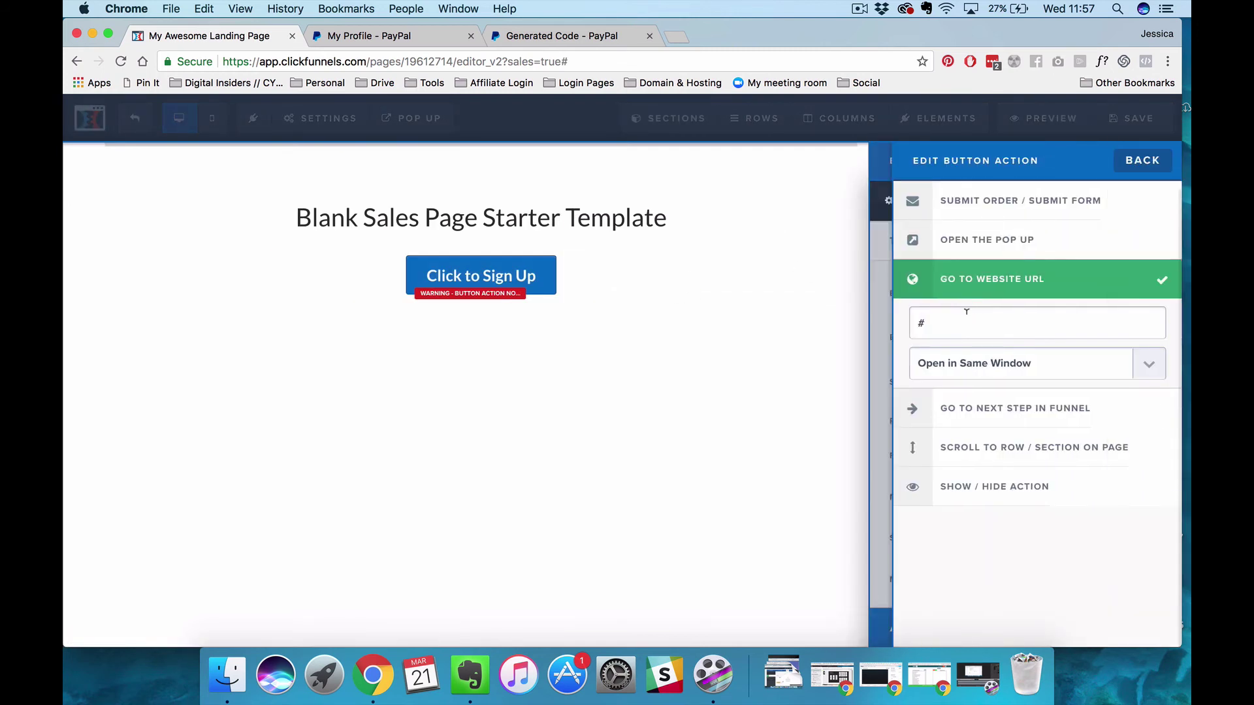
pyautogui.click(968, 319)
pyautogui.press('BackSpace')
pyautogui.write('https://www.paypal.com/cgi-bin/webscr?cmd=_s-xclick&hosted_button_id=46PHFUQUSPUVC')
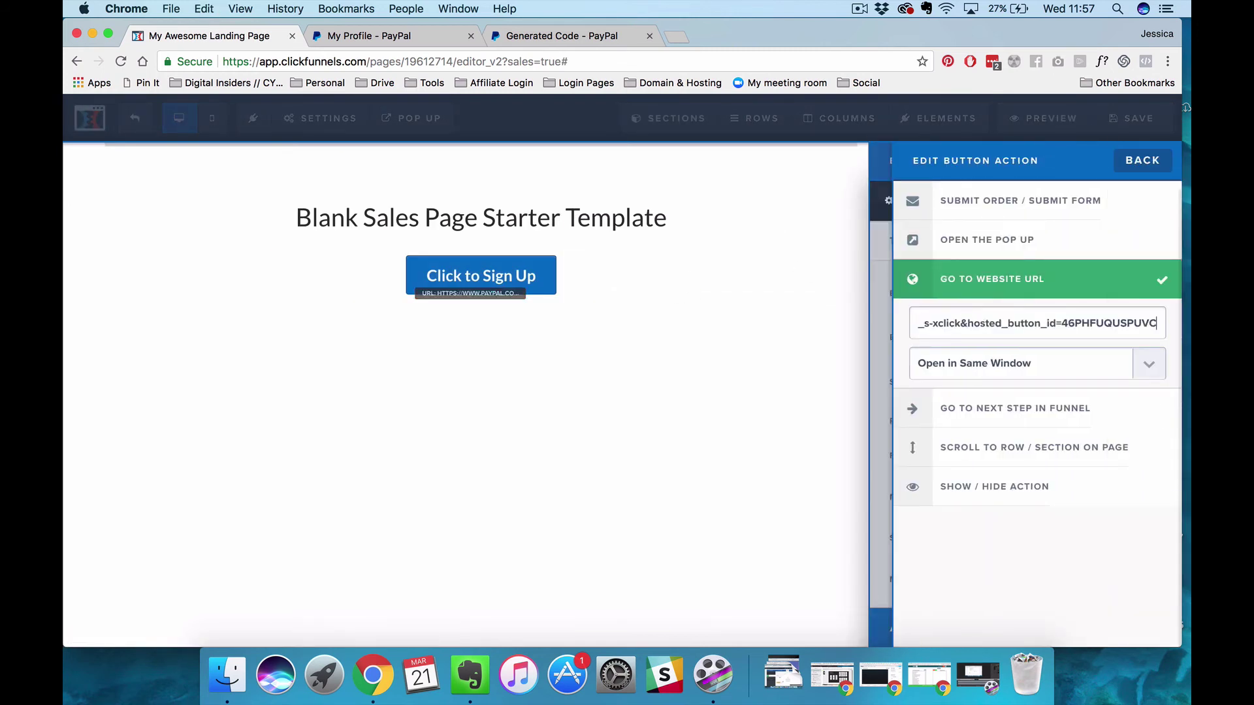
pyautogui.click(1137, 162)
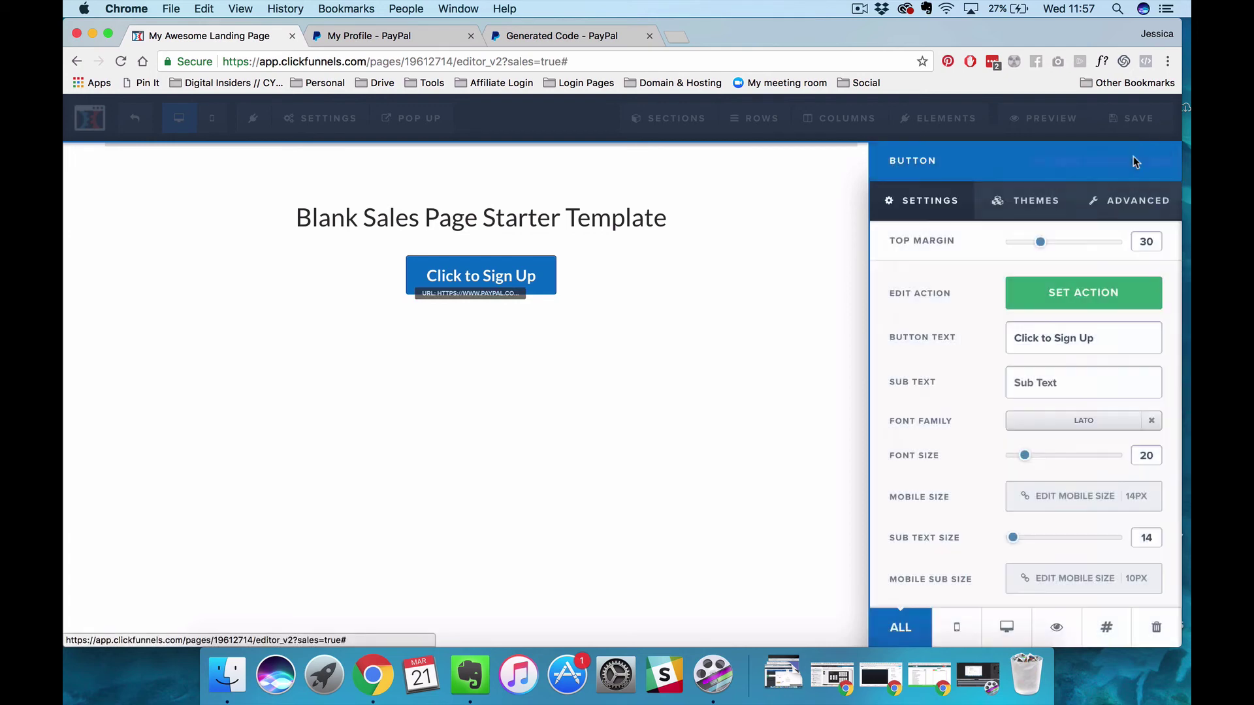
pyautogui.click(1146, 123)
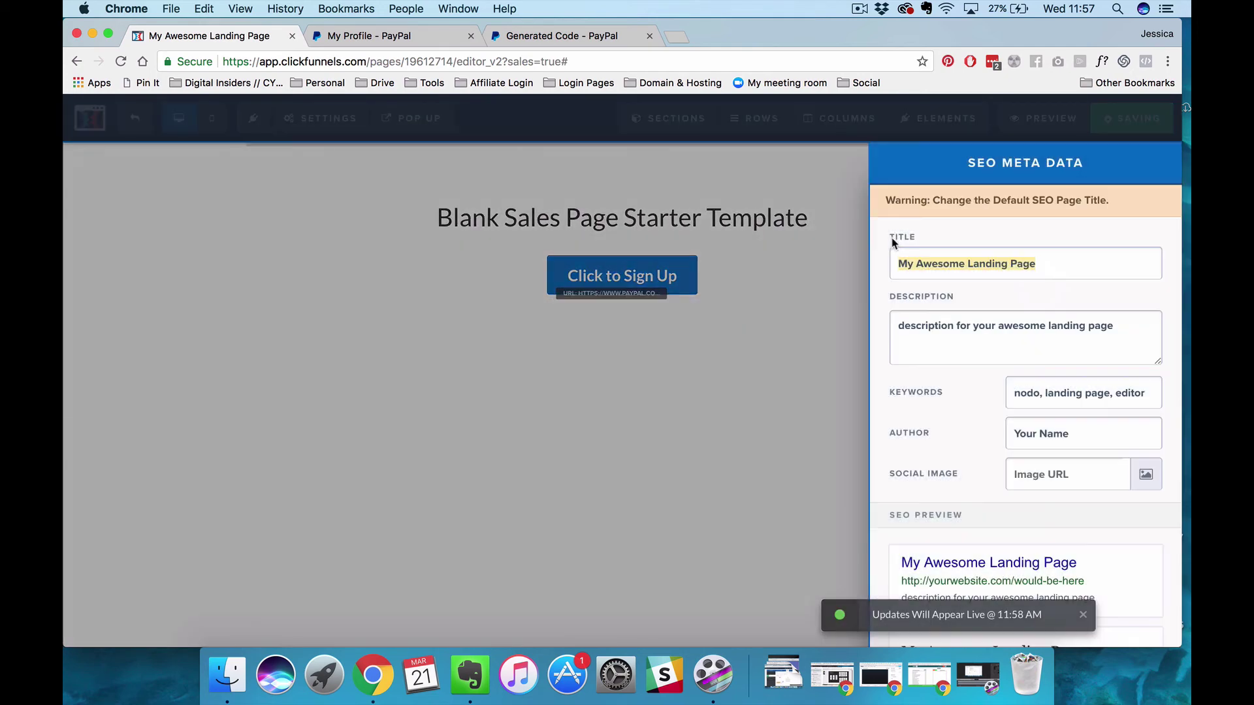
pyautogui.click(800, 227)
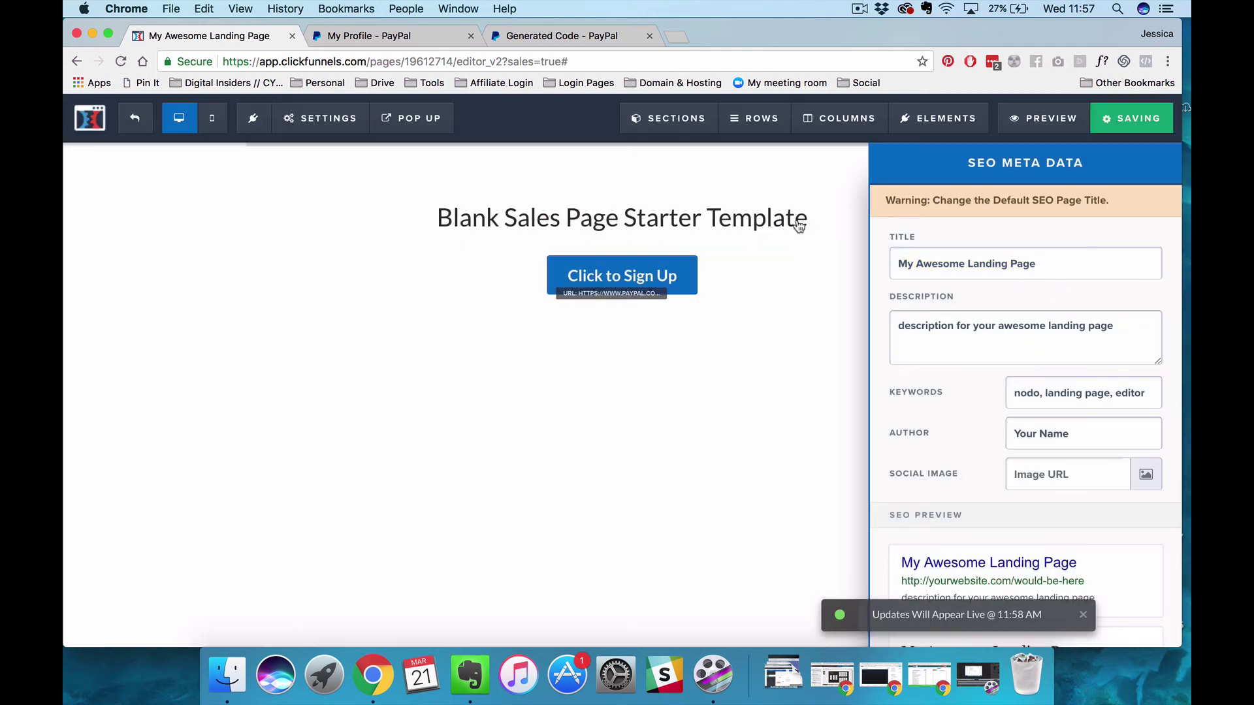
pyautogui.click(1049, 119)
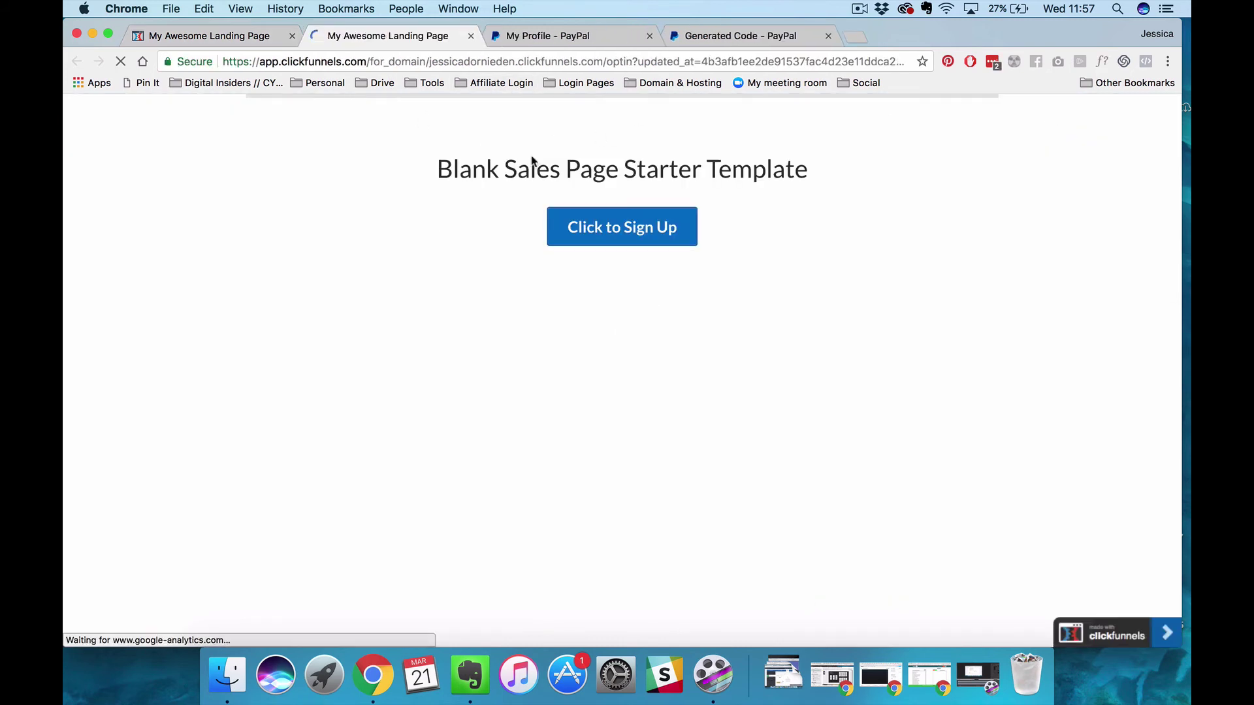
pyautogui.click(596, 234)
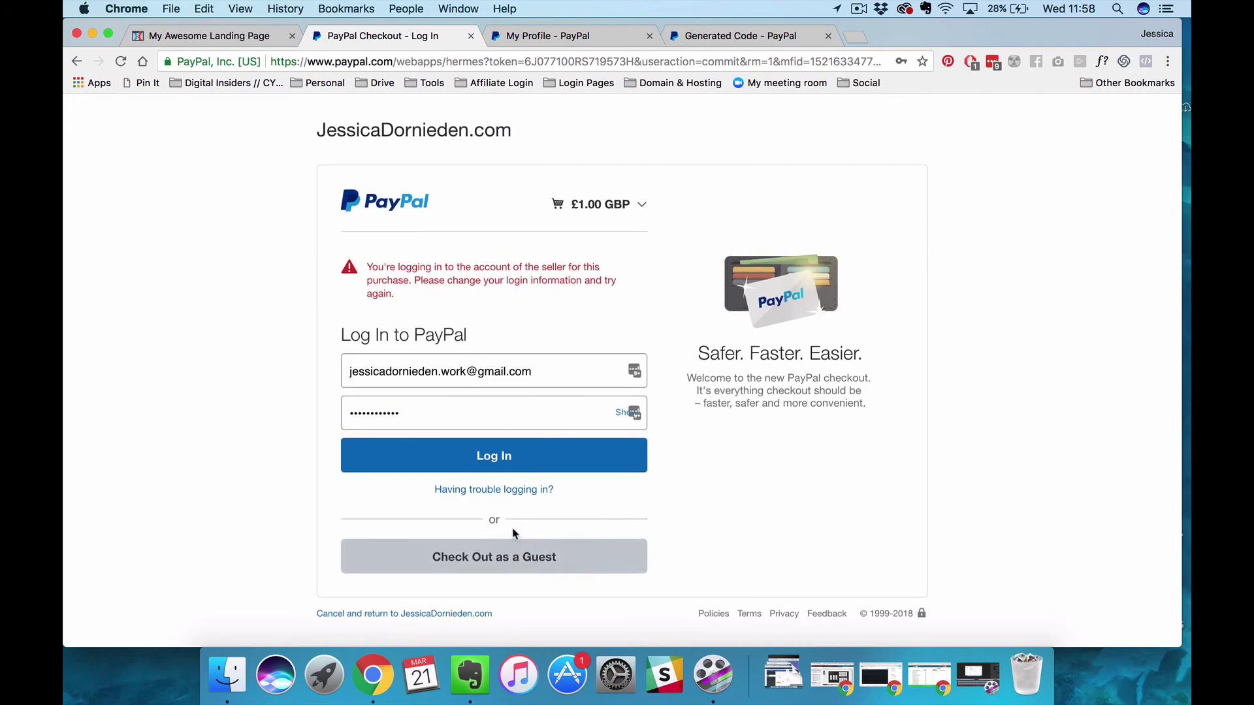
pyautogui.click(471, 36)
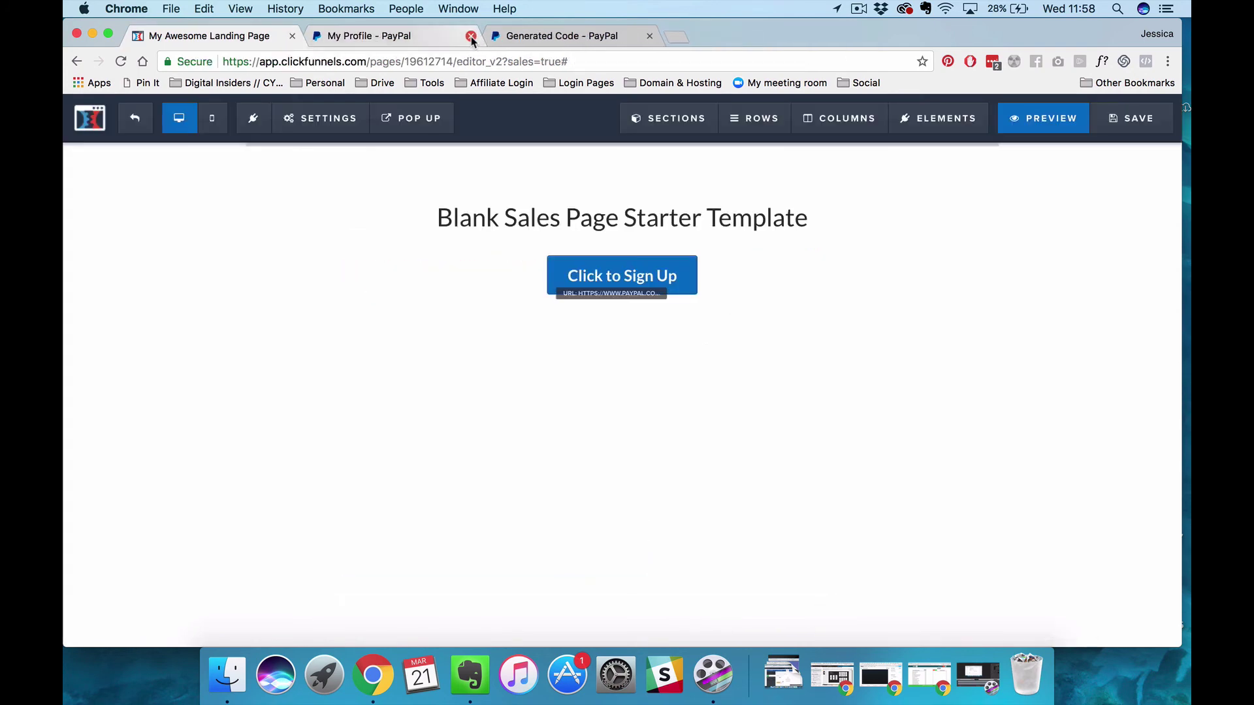
# Exit the page editor back to the Video Sample funnel's steps overview
pyautogui.click(135, 117)
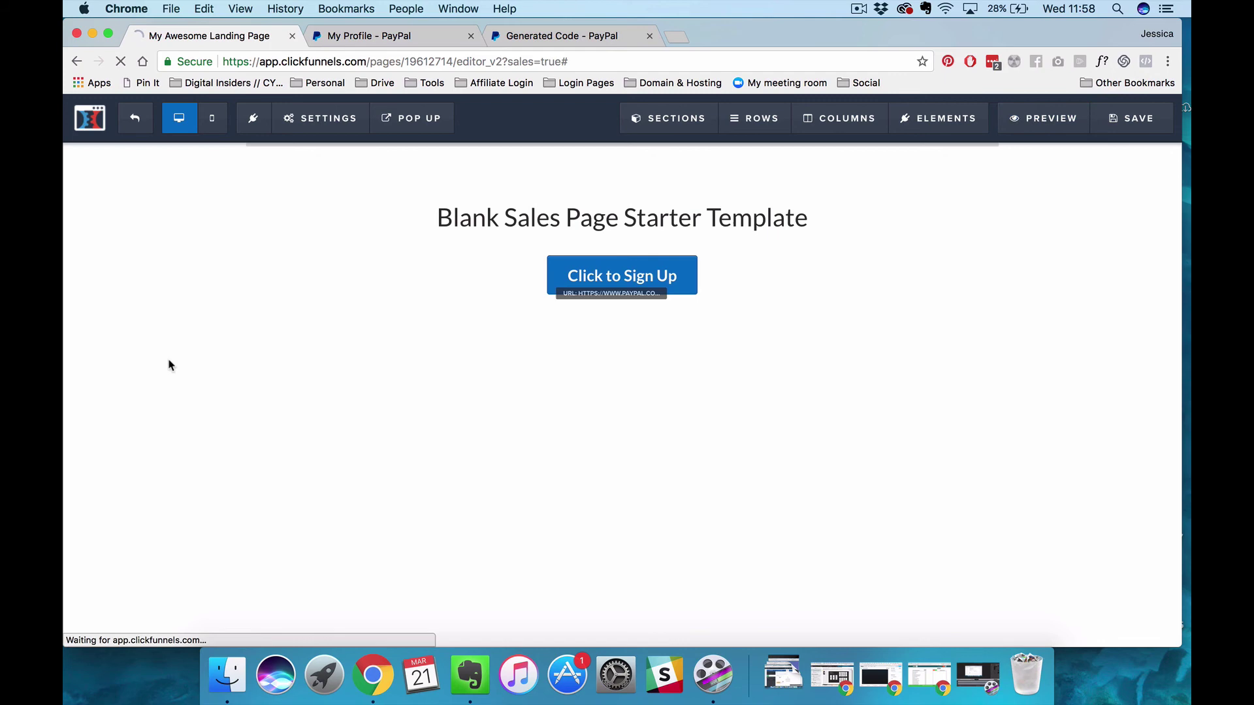